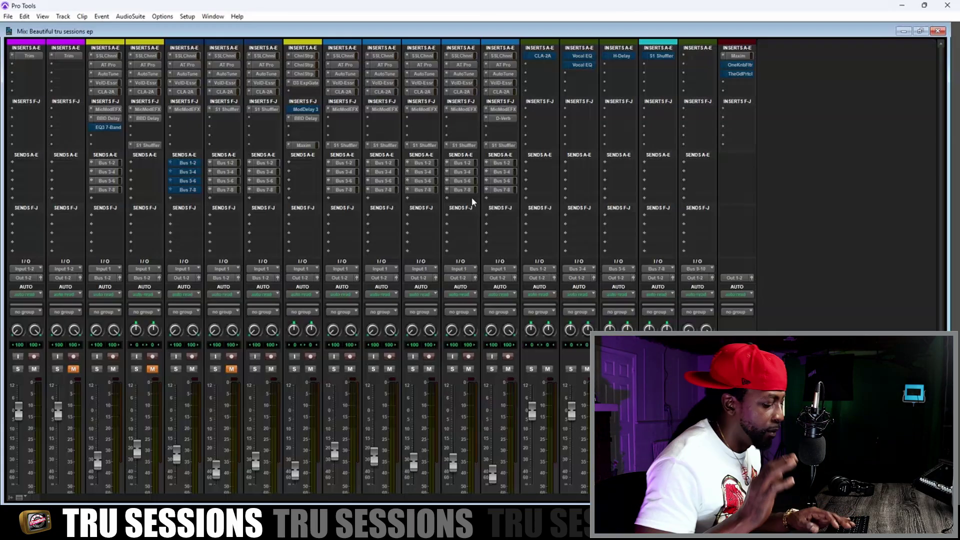
Step: Enable the bus sends Bus 1-2 to Bus 7-8 on the Audio 3 track and unmute Audio 4
key("ctrl+equal")
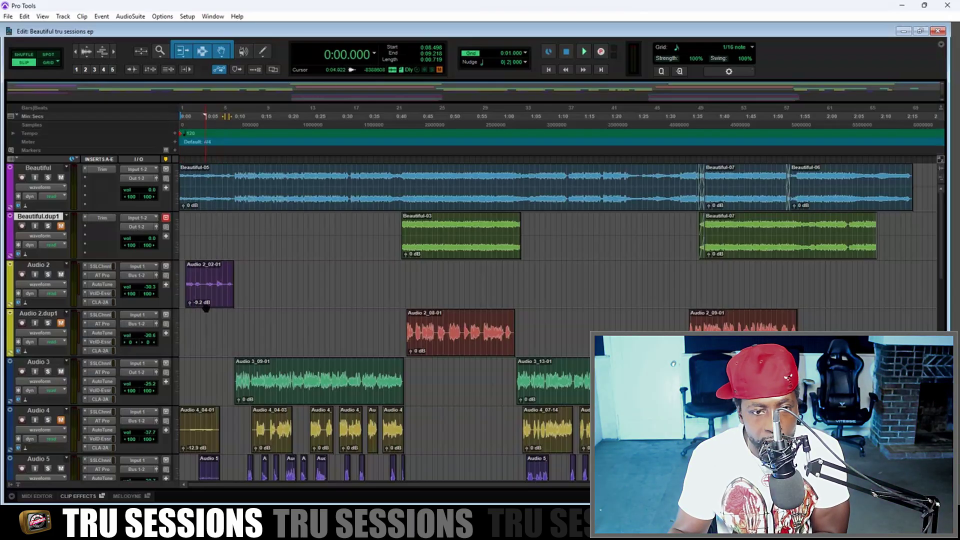
key("ctrl+equal")
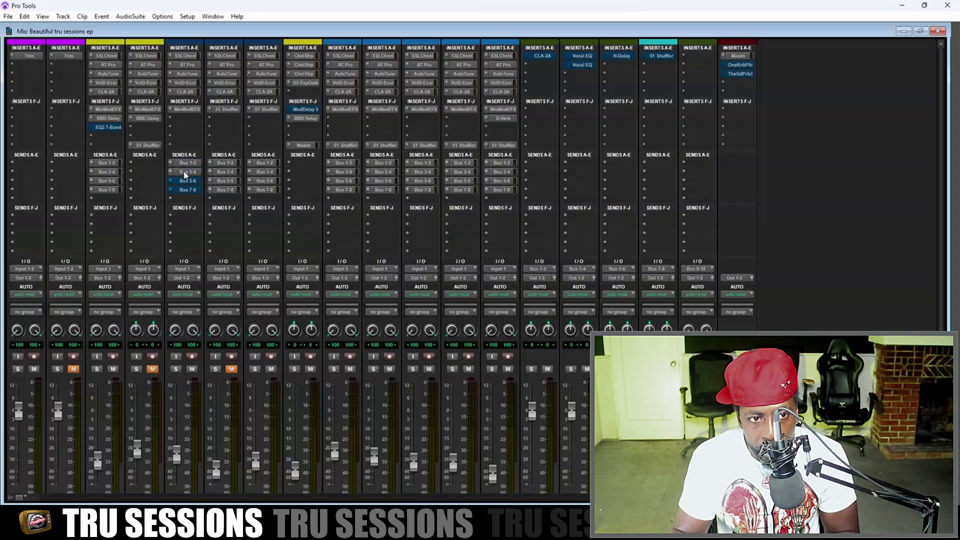
left_click(186, 195)
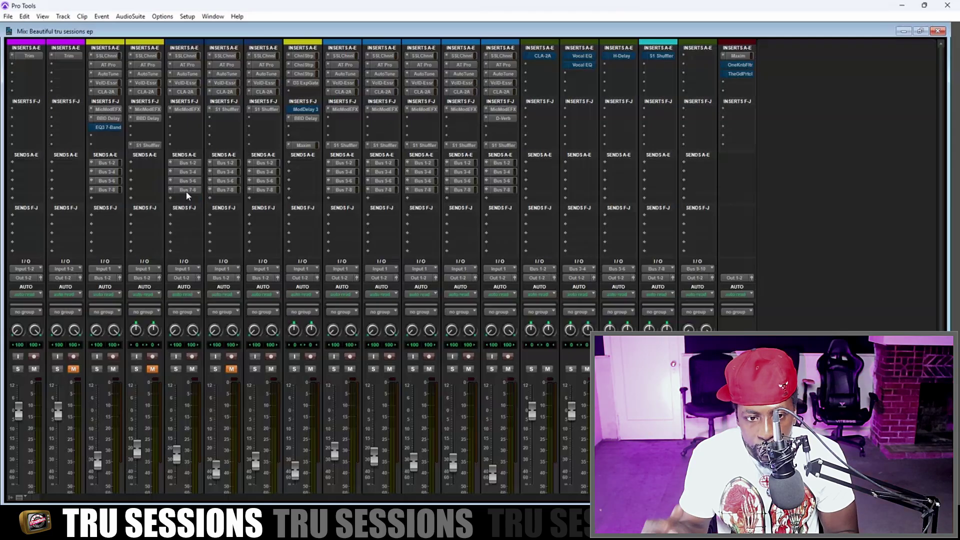
left_click(153, 369)
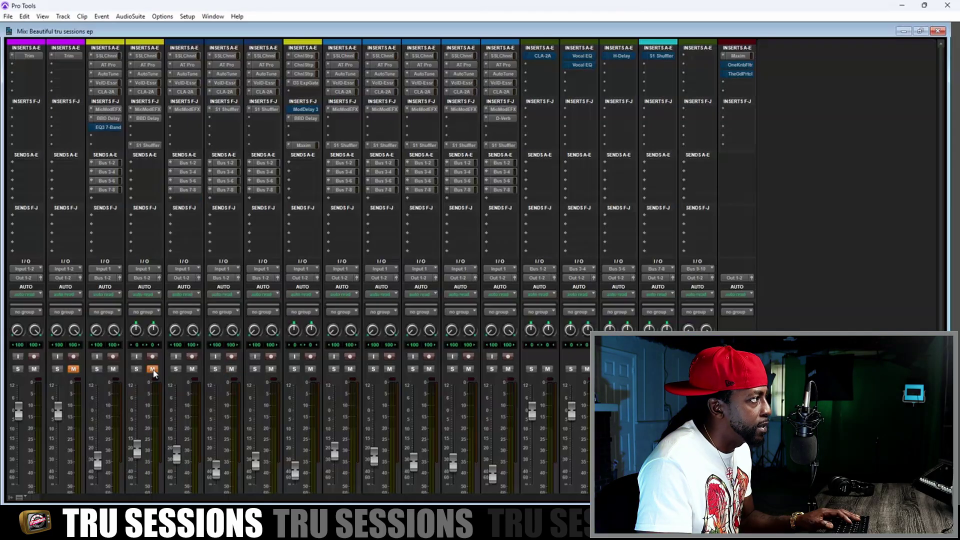
Step: Play the session and look along the arrangement of the beat and vocal clips
key("space")
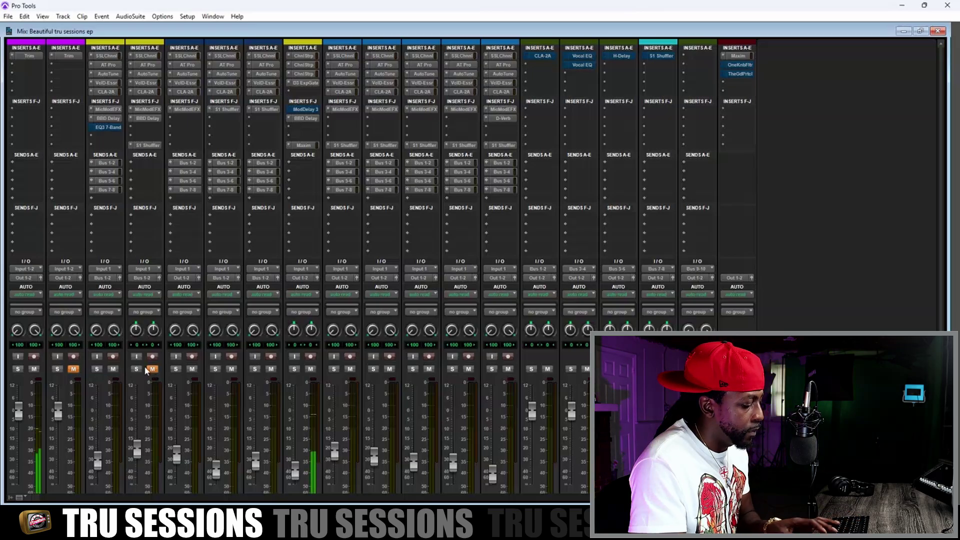
key("ctrl+equal")
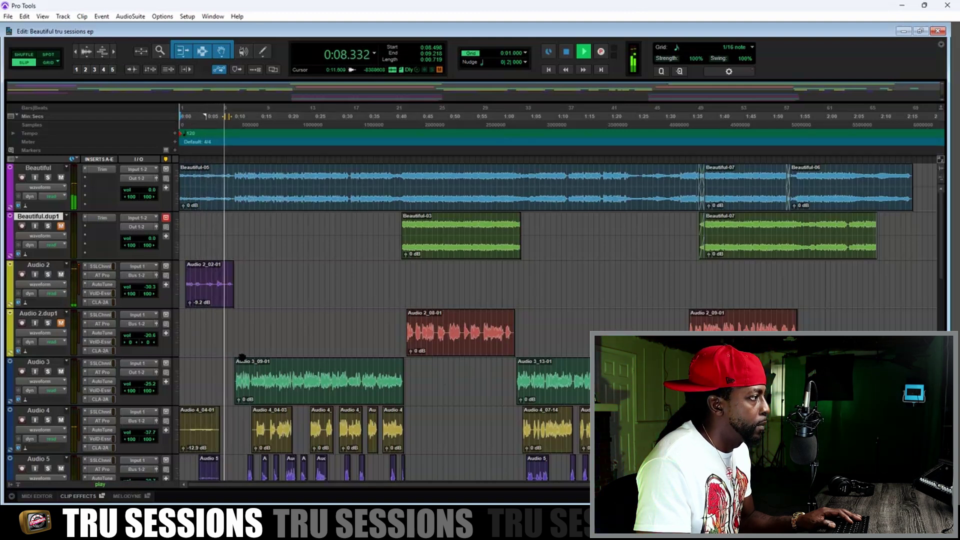
key("ctrl+]")
key("ctrl+]")
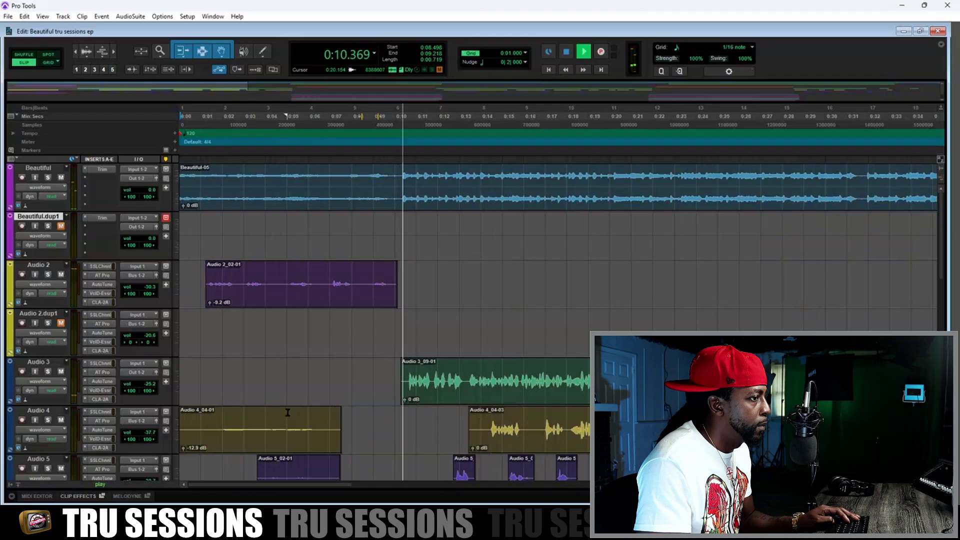
key("ctrl+[")
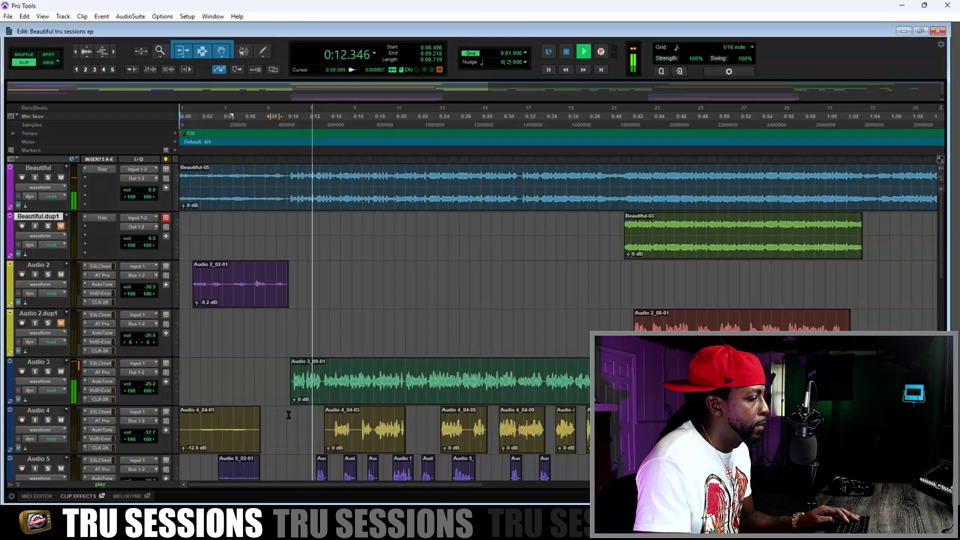
key("ctrl+[")
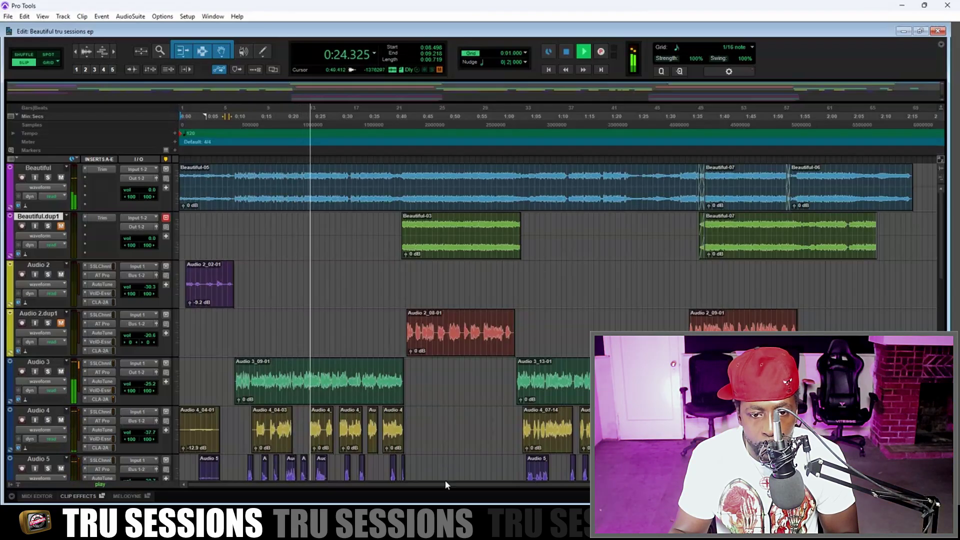
key("ctrl+]")
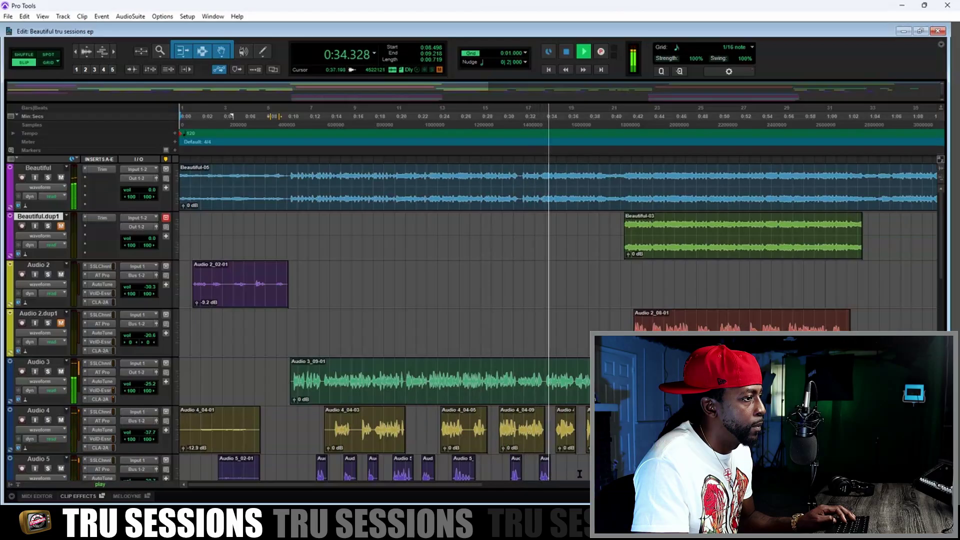
key("alt+Page_Down")
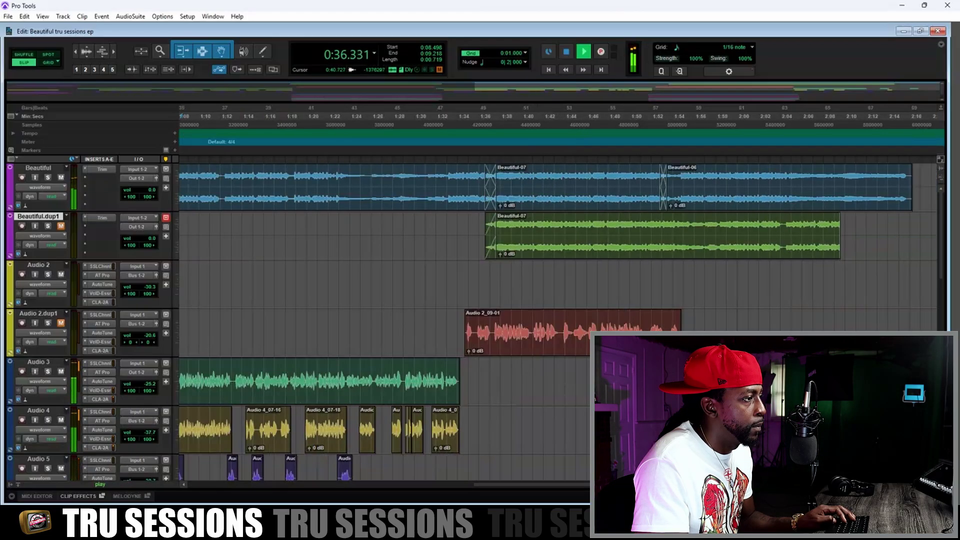
left_click_drag(587, 483, 440, 482)
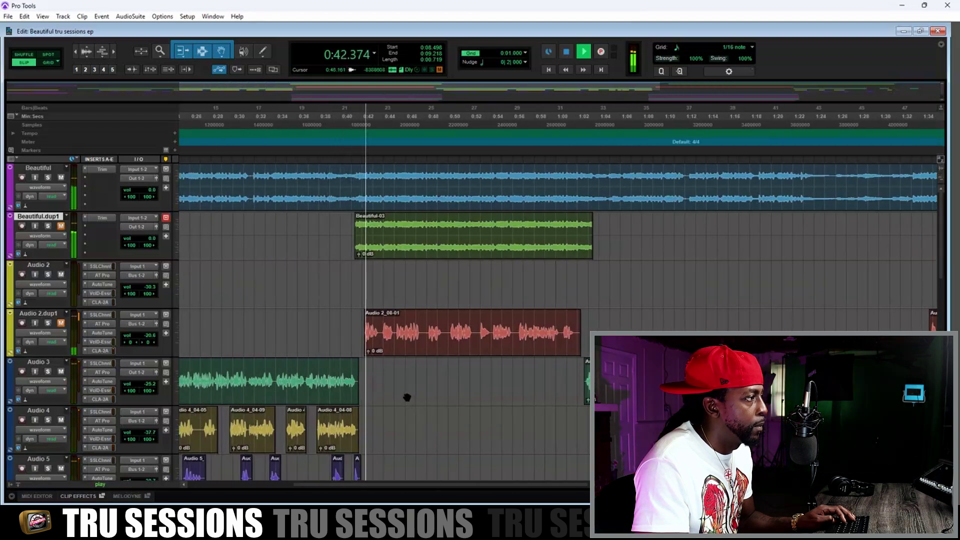
key("ctrl+[")
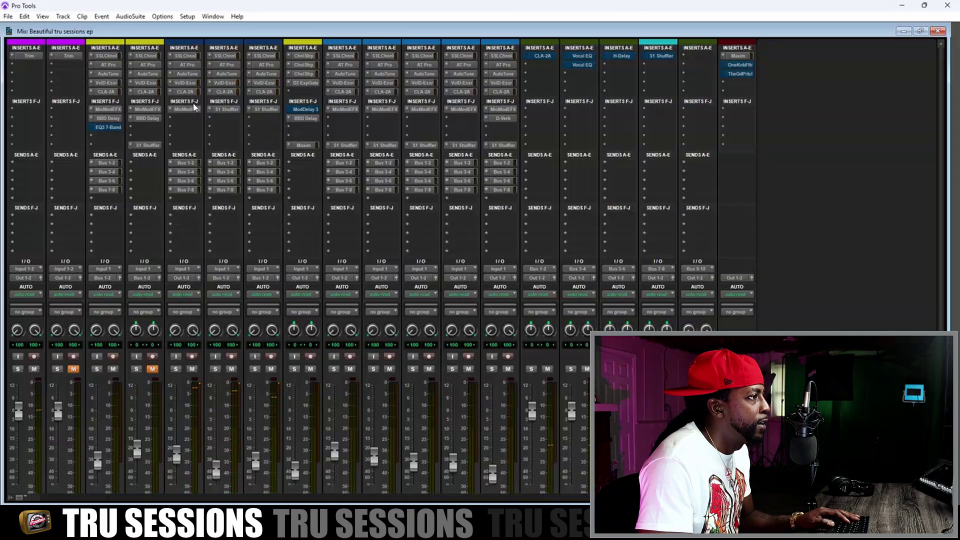
Step: Remove all insert plug-ins from the Audio 3 track, from the SSL channel through MicModEFX
left_click(168, 59)
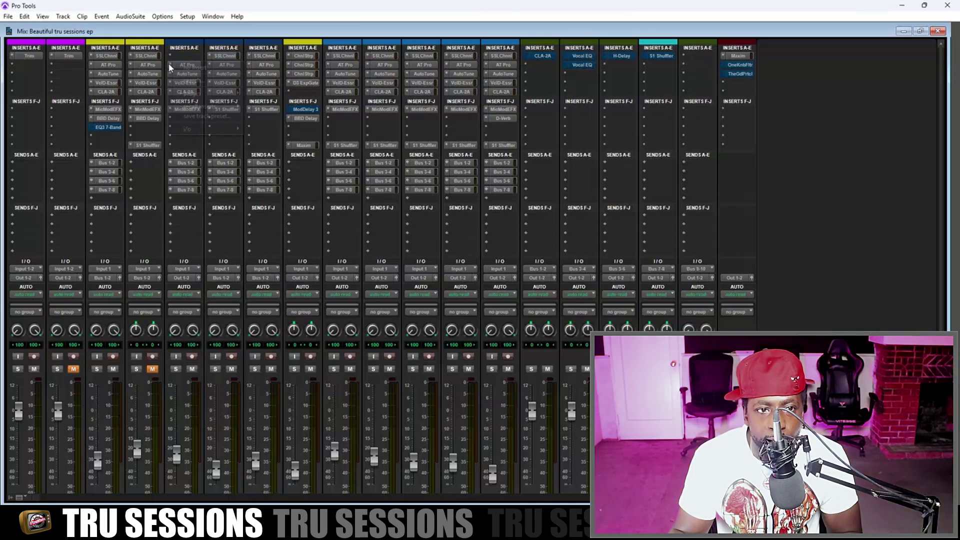
left_click(173, 67)
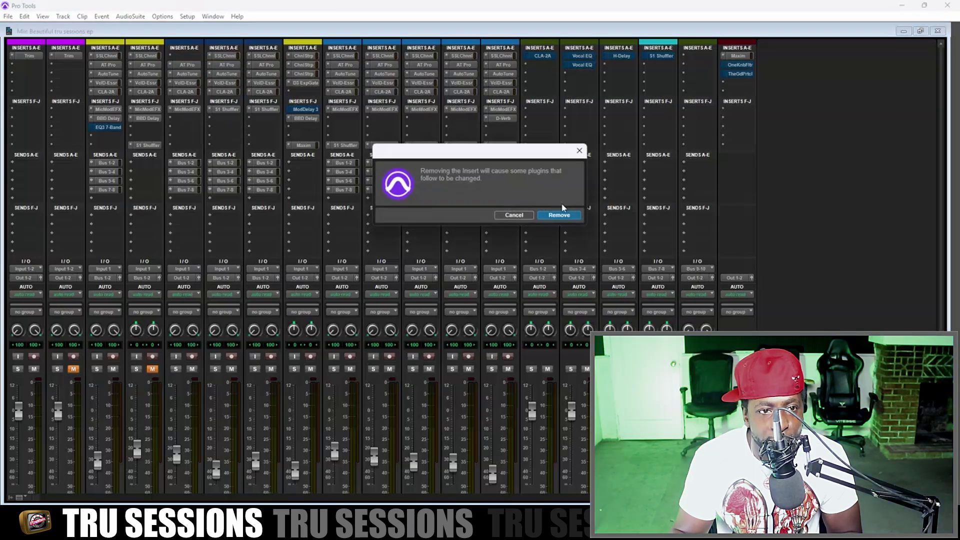
left_click(559, 215)
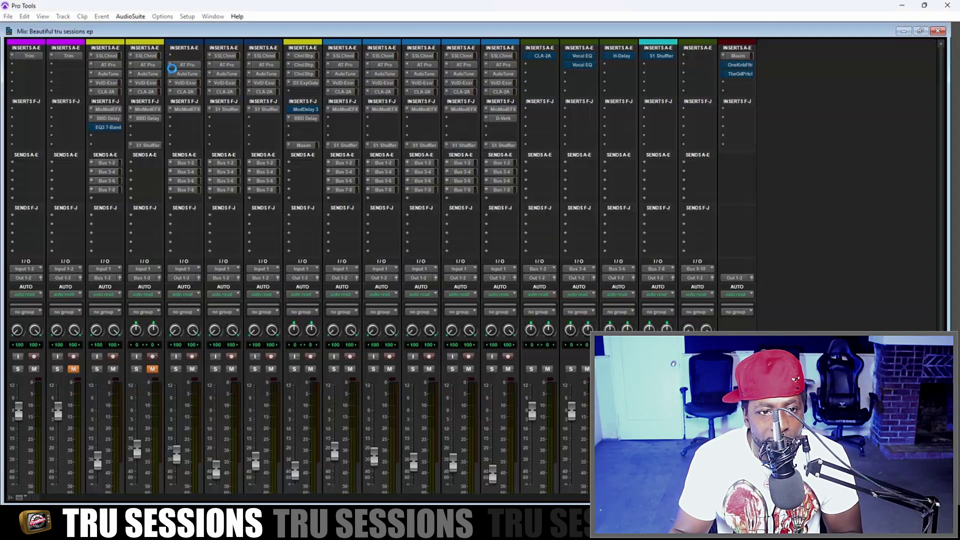
left_click(172, 74)
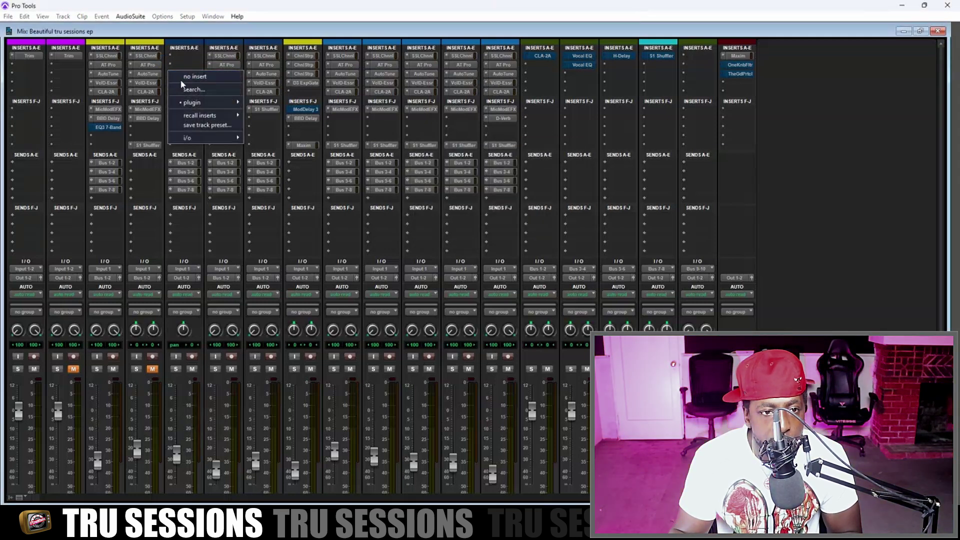
key("Escape")
key("ctrl+z")
left_click(171, 86)
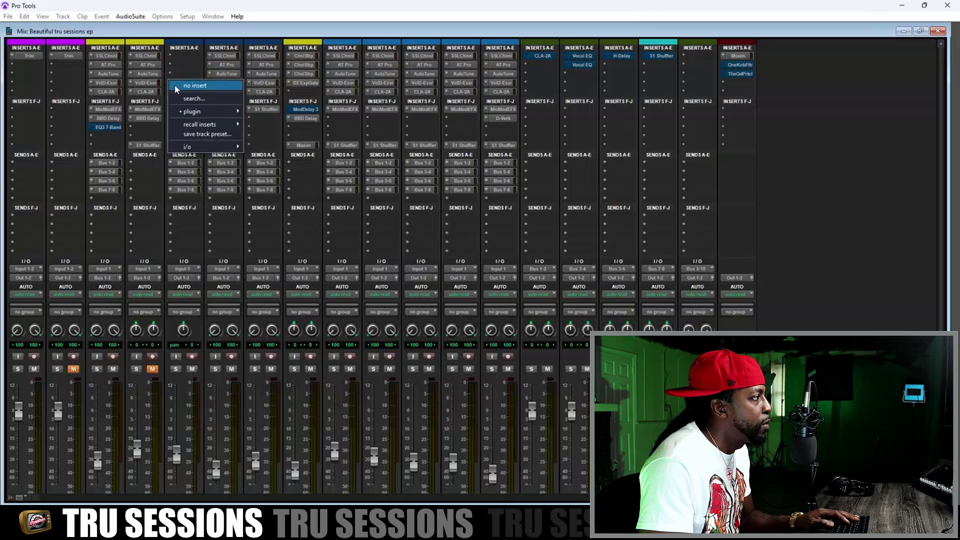
left_click(175, 88)
left_click(171, 91)
left_click(176, 95)
left_click(174, 109)
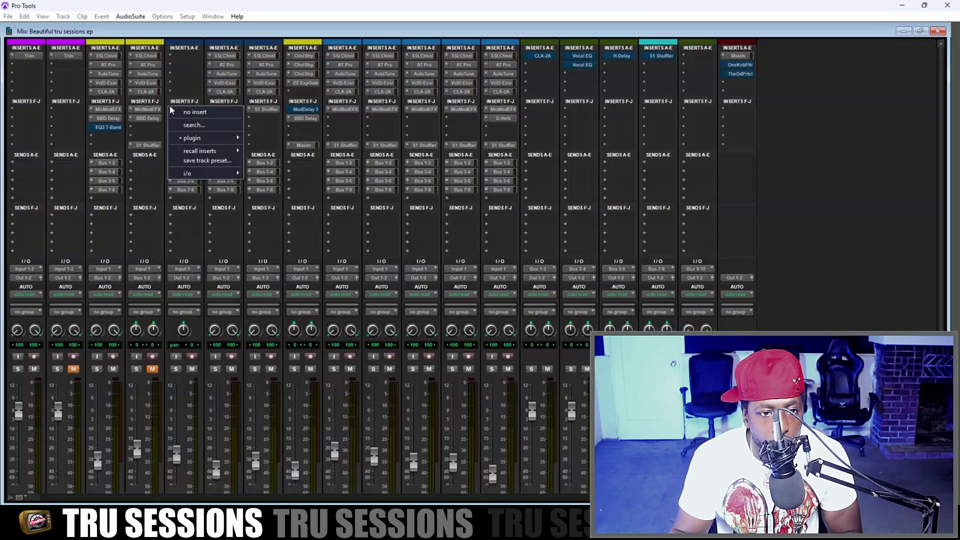
left_click(172, 113)
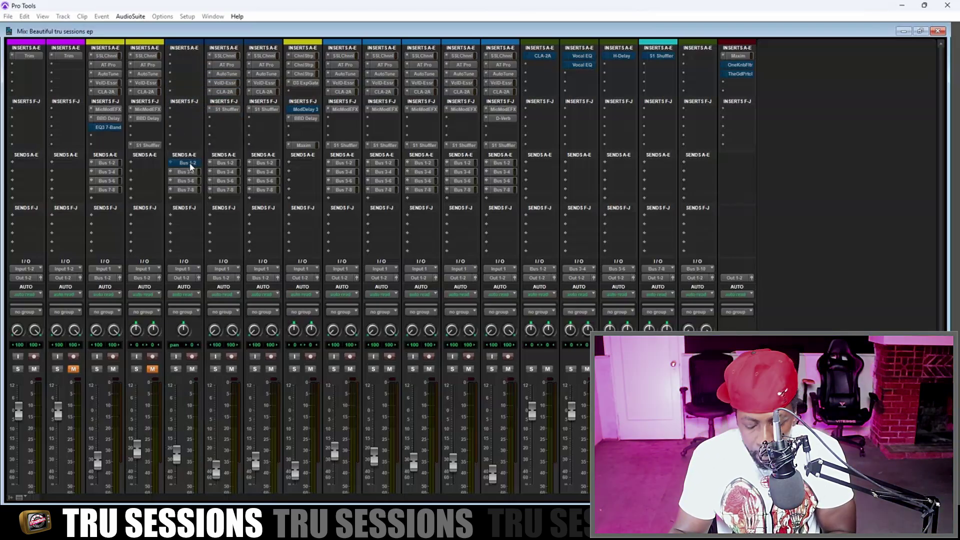
Step: Mute the four sends Bus 1-2 to Bus 7-8 on Audio 3 and play the vocal from just before its first clip
left_click_drag(193, 168, 187, 189)
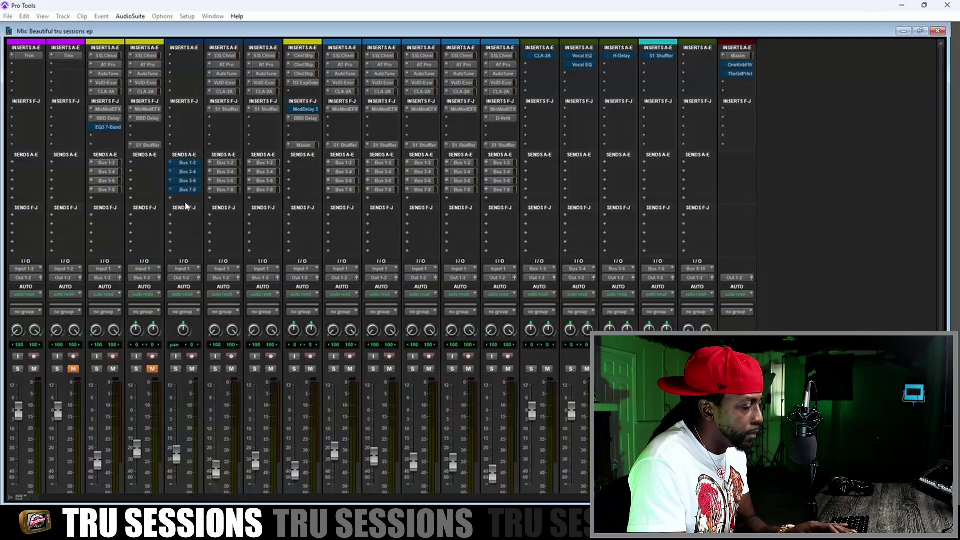
key("ctrl+equal")
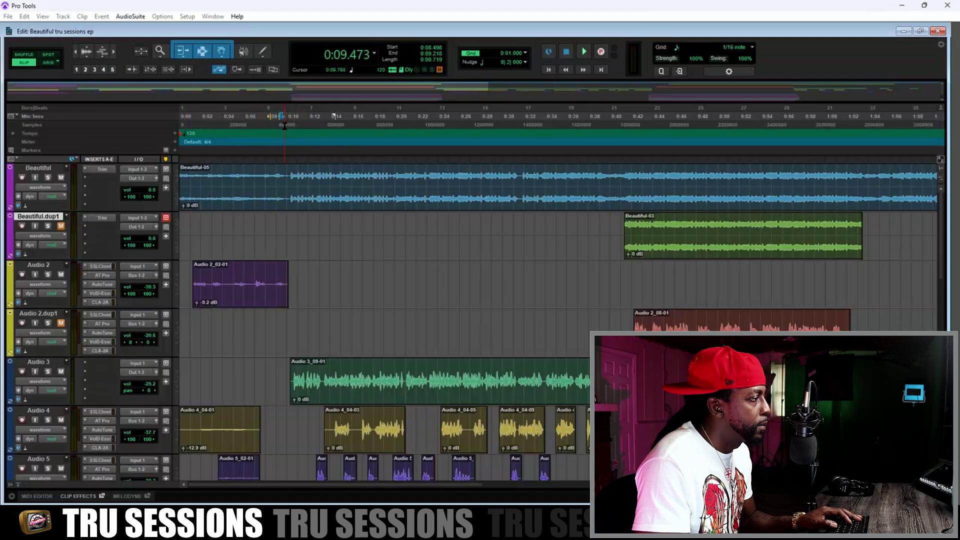
key("space")
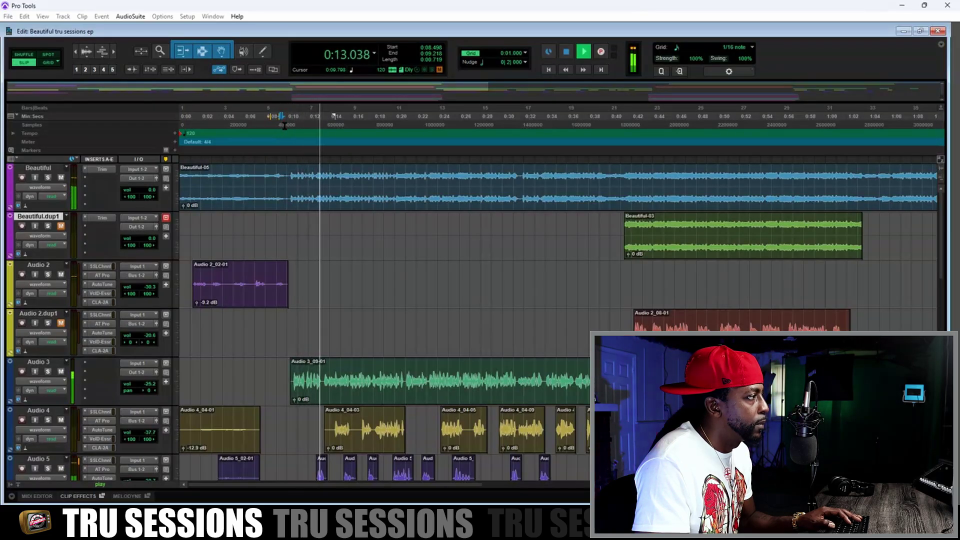
Step: Mute the Audio 4 and Audio 5 tracks and raise the Audio 3 volume to about -5.9 dB
key("ctrl+equal")
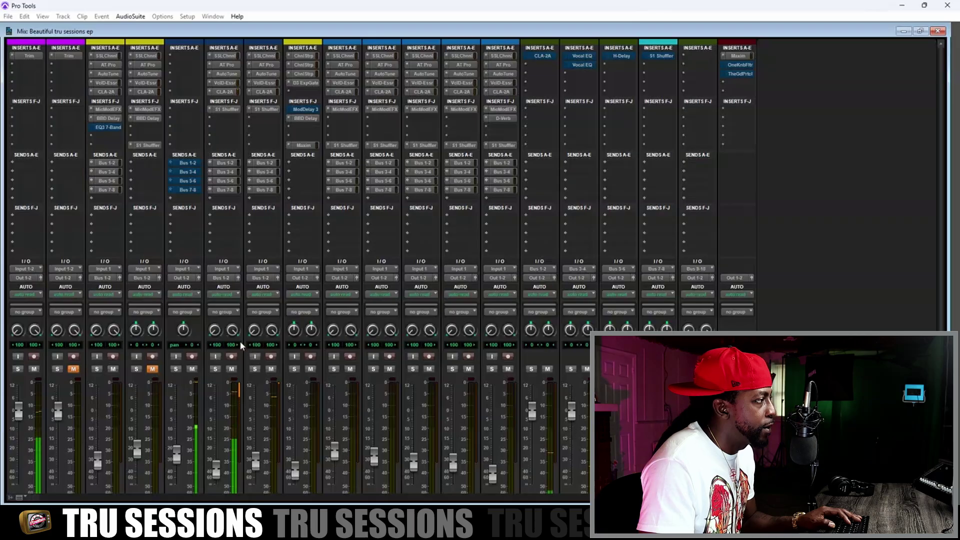
scroll(203, 436, "down", 3)
scroll(203, 434, "up", 2)
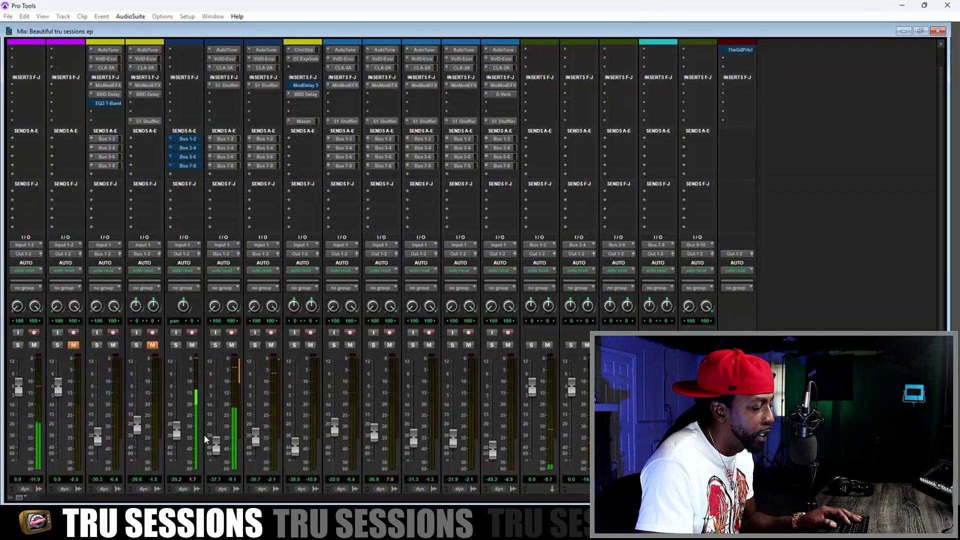
scroll(203, 434, "up", 1)
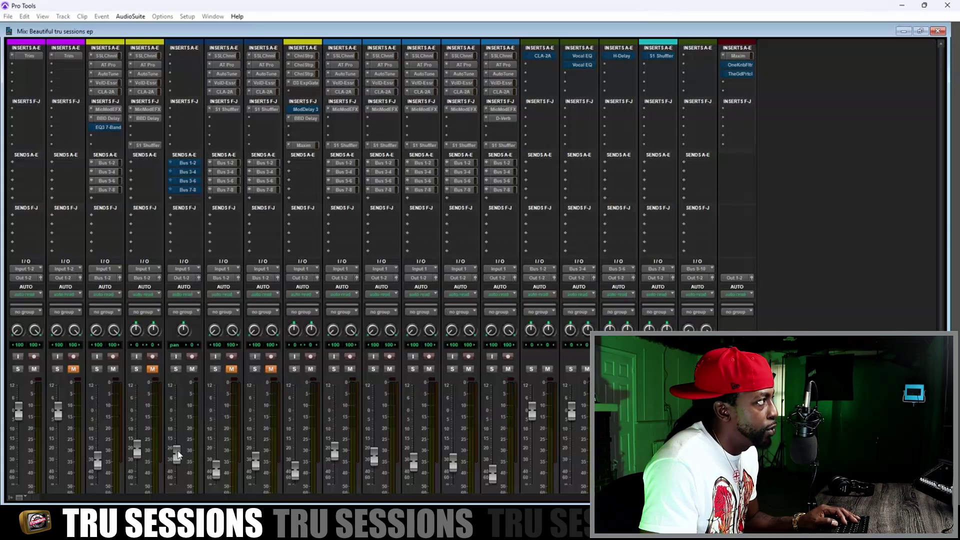
left_click_drag(181, 447, 185, 427)
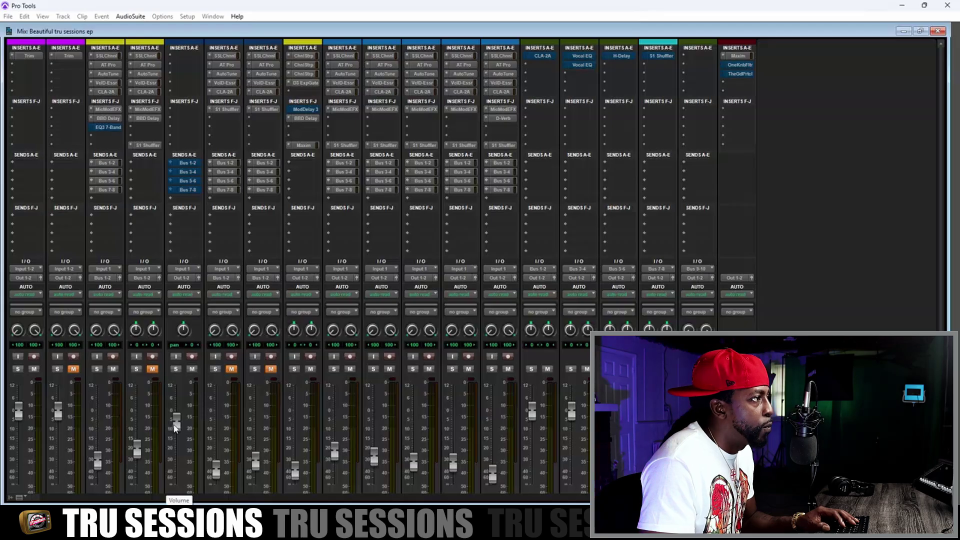
Step: Check the gain setting of the Trim plug-in on the Beautiful track and close its window
left_click(31, 56)
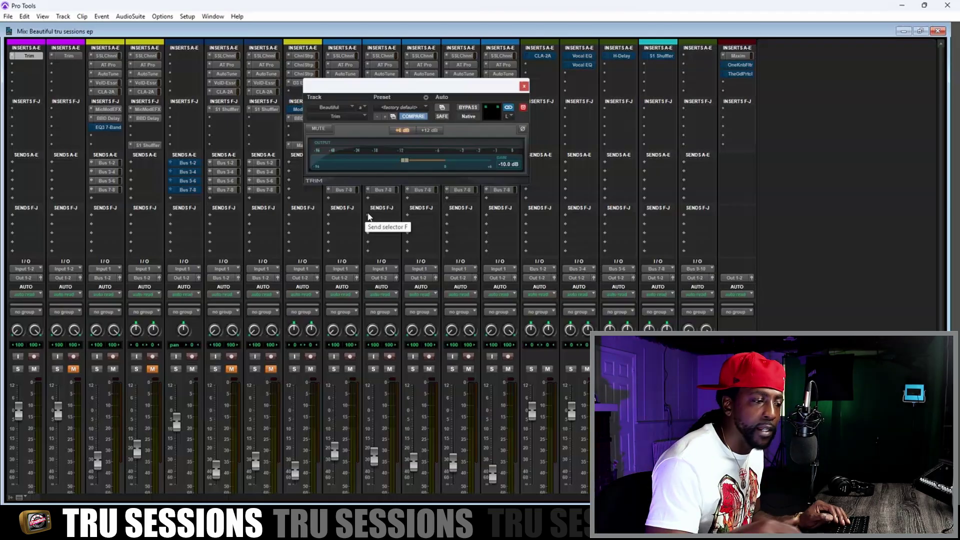
left_click(524, 86)
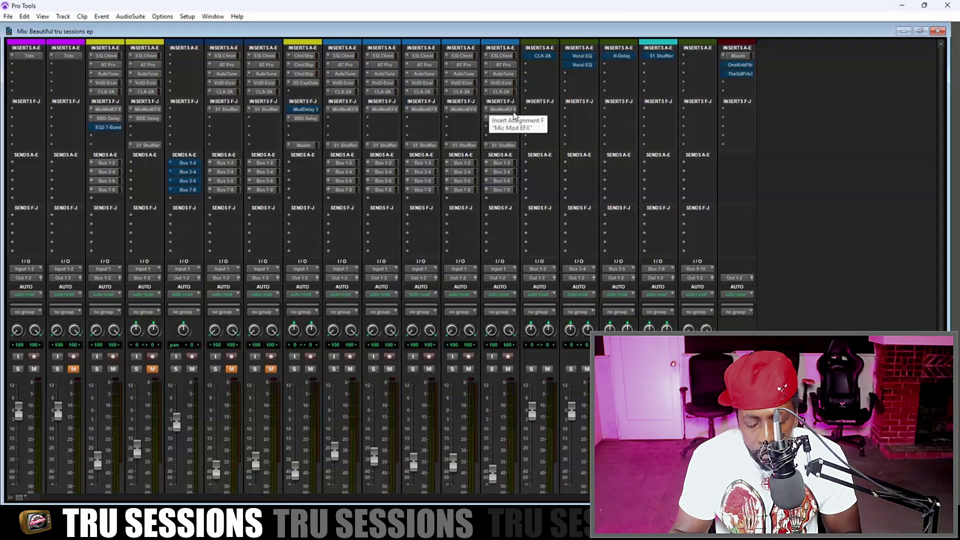
Step: Audition the unprocessed Audio 3 vocal against the beat, and stop playback just before its first clip
left_click(173, 54)
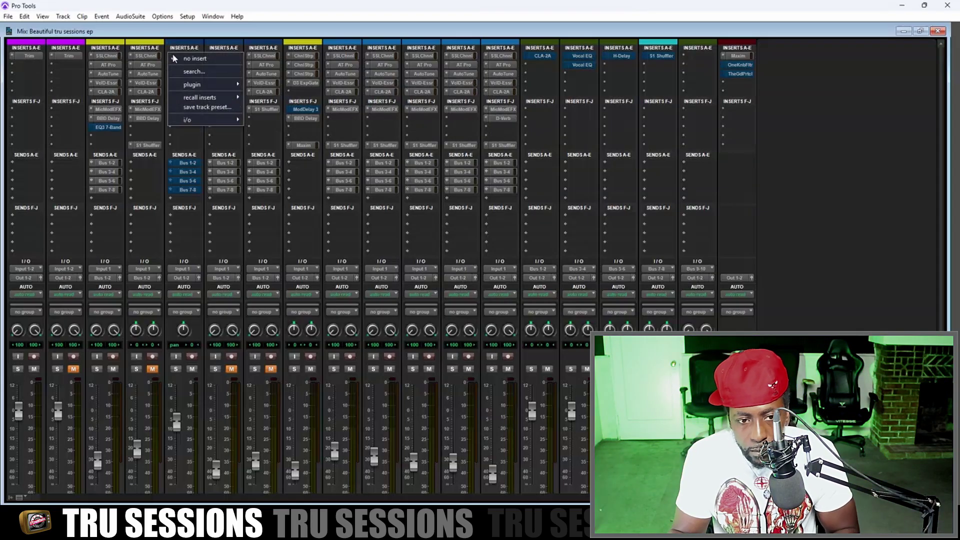
left_click(194, 86)
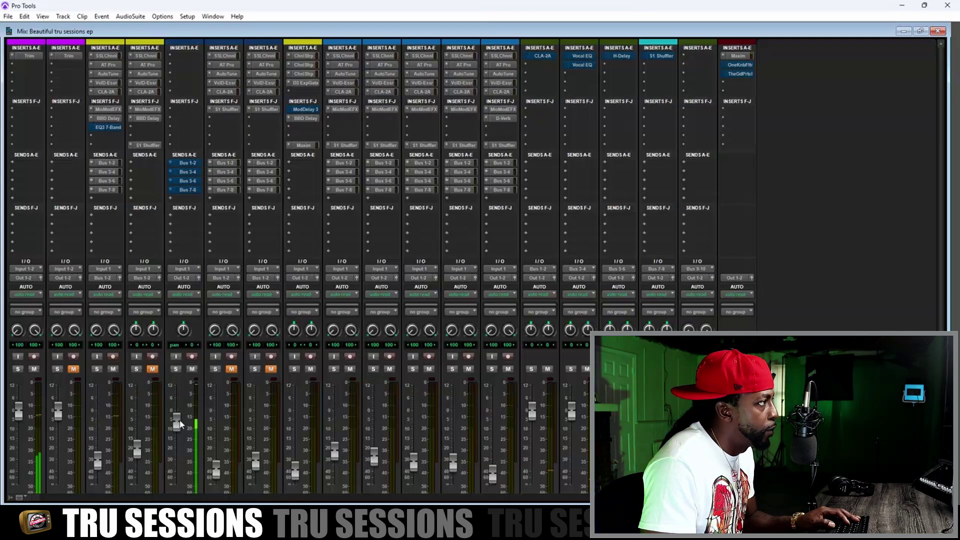
key("ctrl+equal")
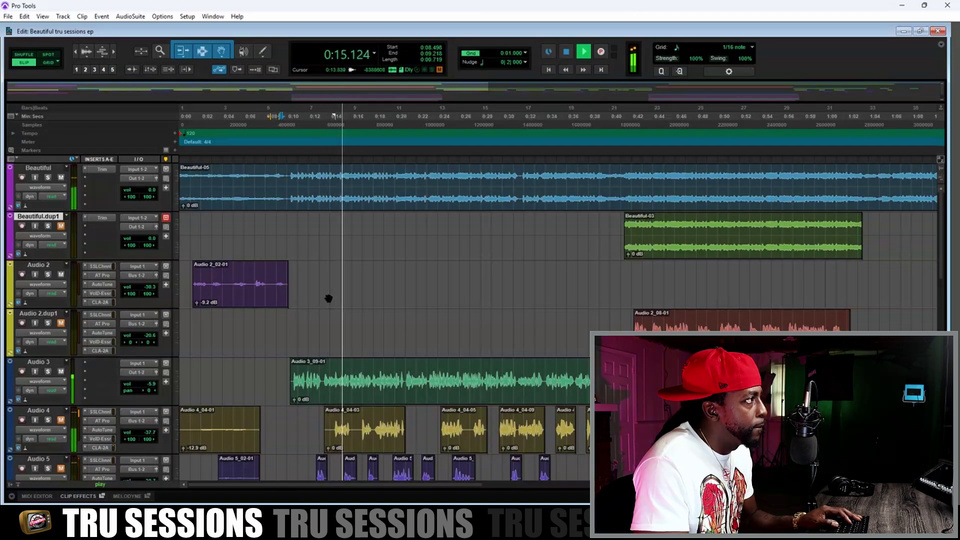
key("space")
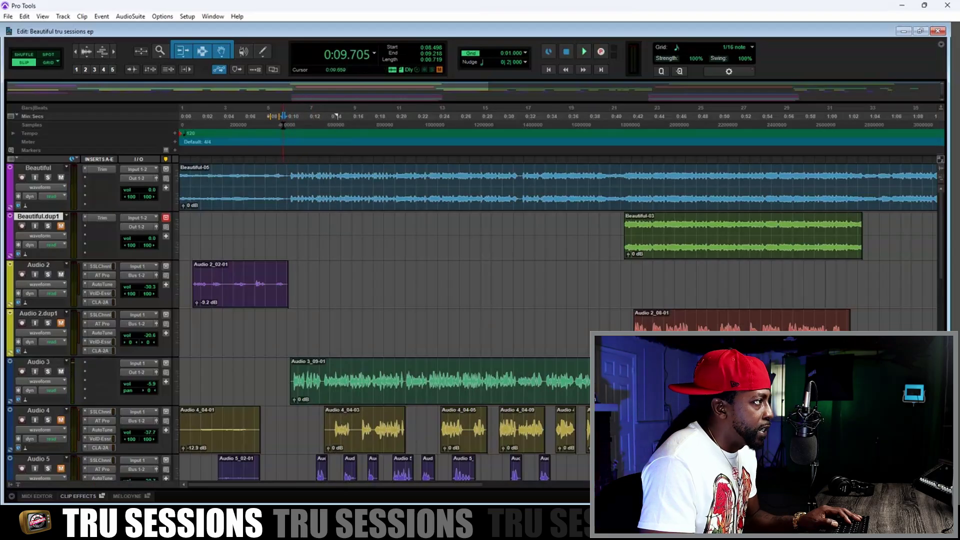
key("ctrl+equal")
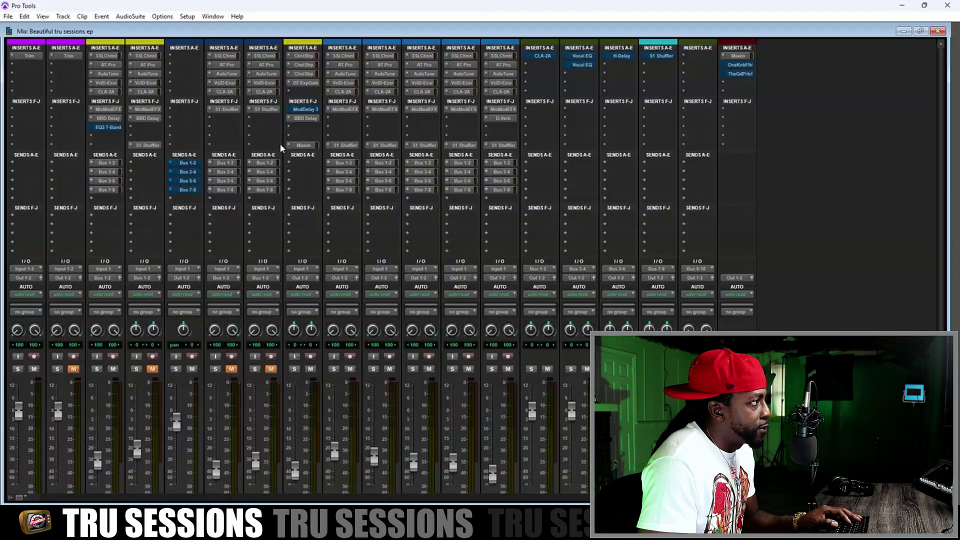
Step: Insert the SSLChannel (mono) EQ plug-in in the first insert slot of Audio 3
left_click(174, 55)
mouse_move(210, 86)
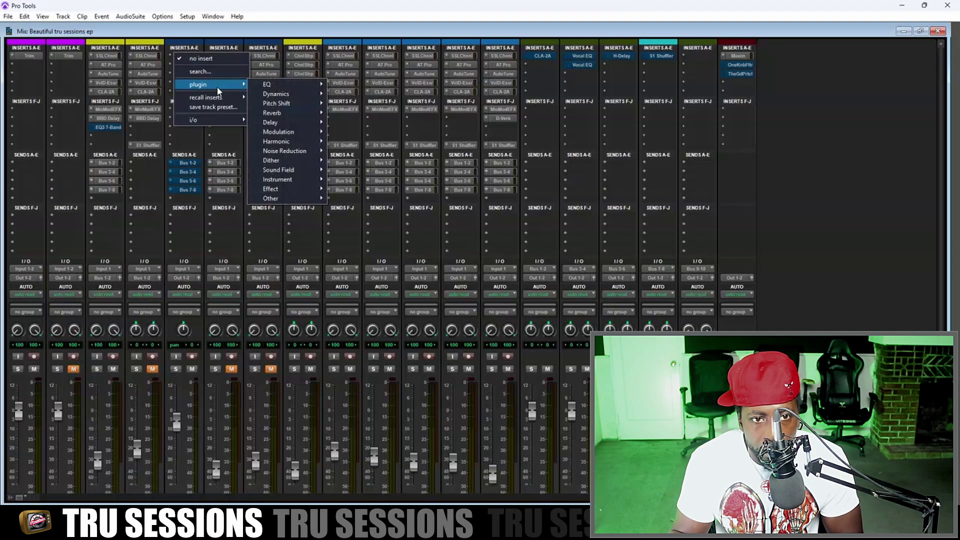
mouse_move(319, 88)
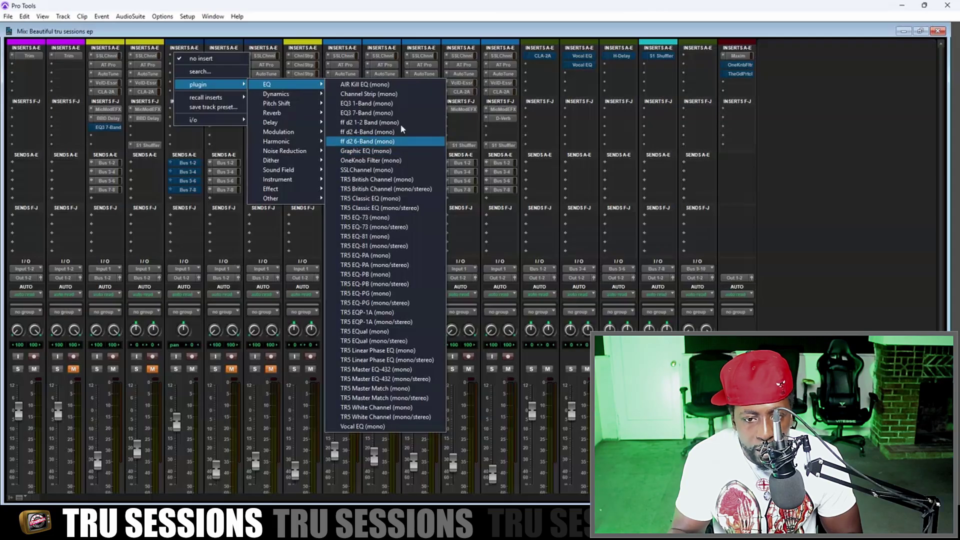
left_click(388, 172)
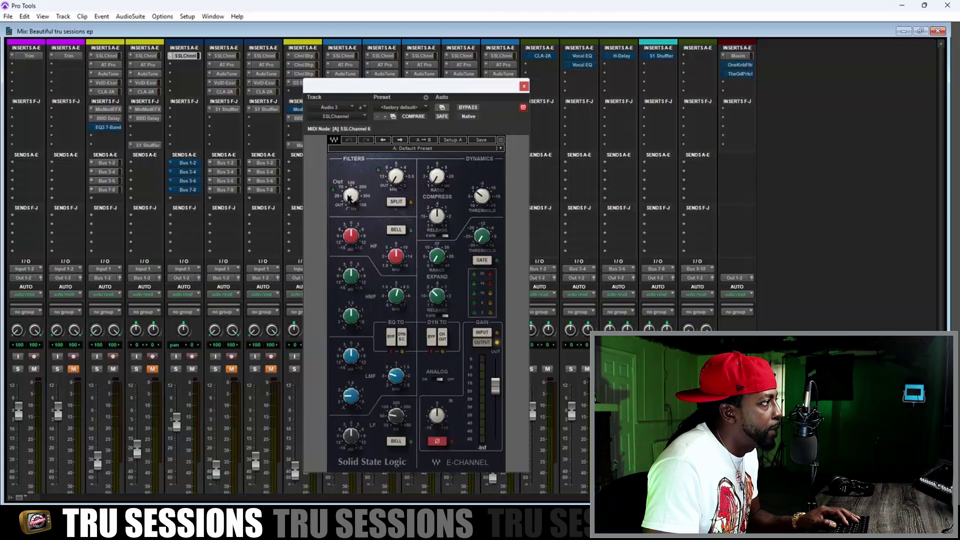
Step: Engage the SSLChannel's high-pass filter and boost its HF gain on Audio 3, using the SSLChannel on Audio 4 as reference
left_click_drag(350, 197, 350, 190)
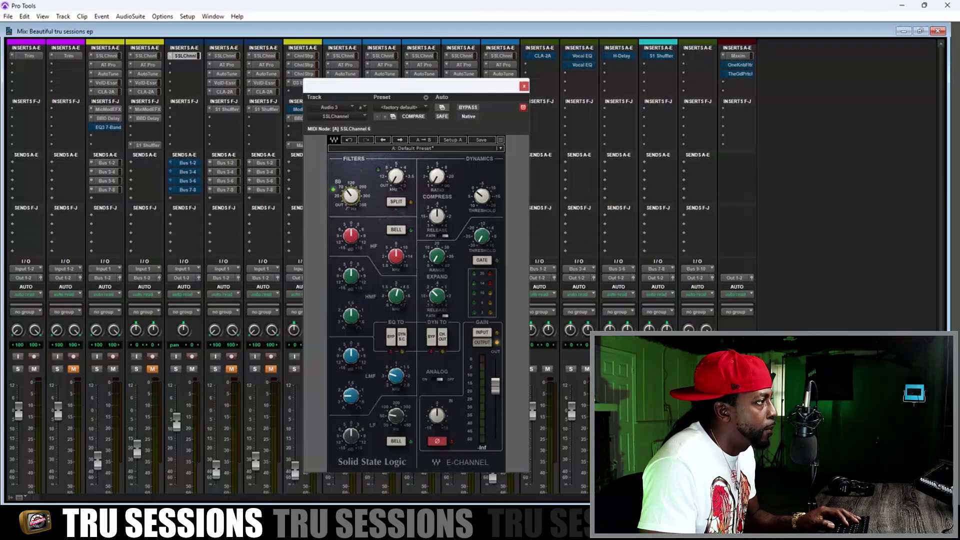
left_click_drag(350, 195, 353, 218)
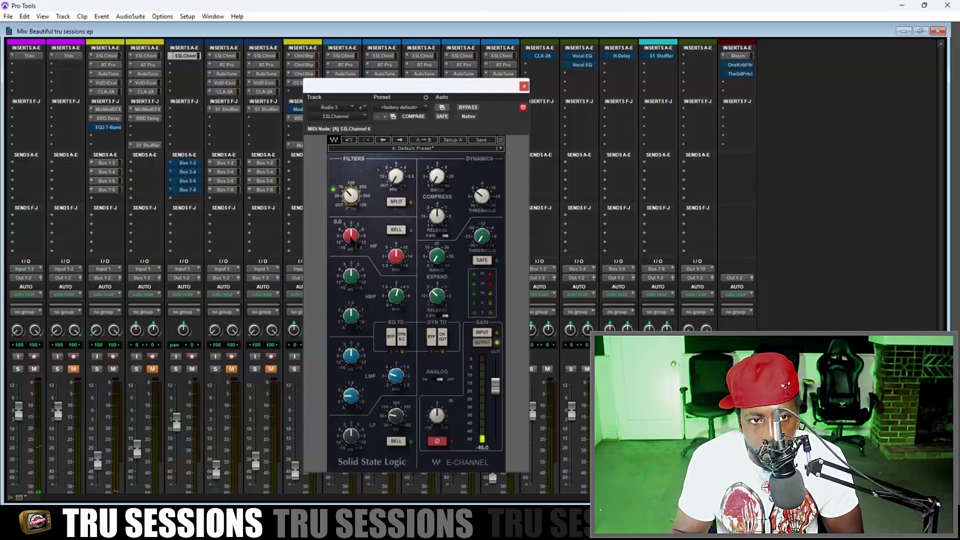
left_click_drag(352, 239, 352, 225)
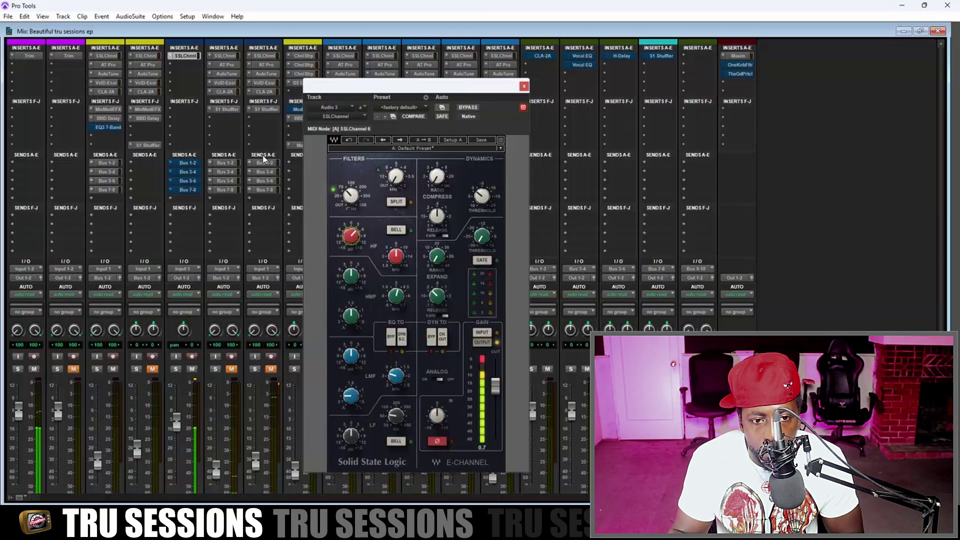
left_click(225, 56)
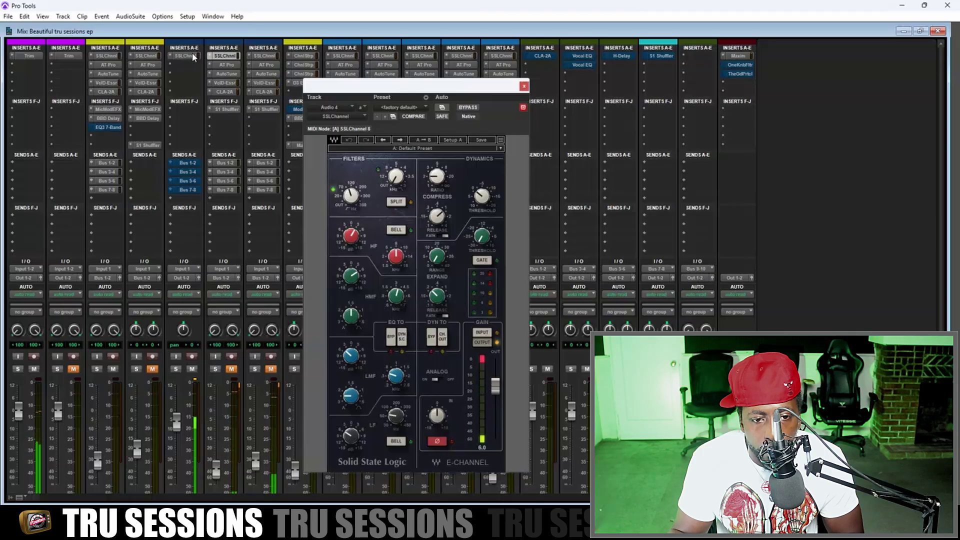
left_click(190, 56)
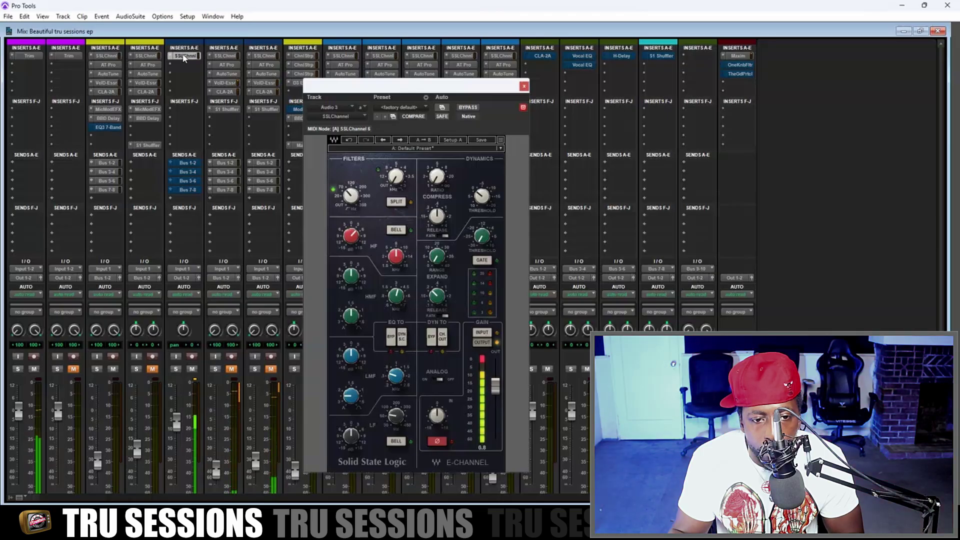
Step: Boost the HMF gain and cut the LF gain in Audio 3's SSLChannel, checking against the settings on Audio 4
left_click(352, 283)
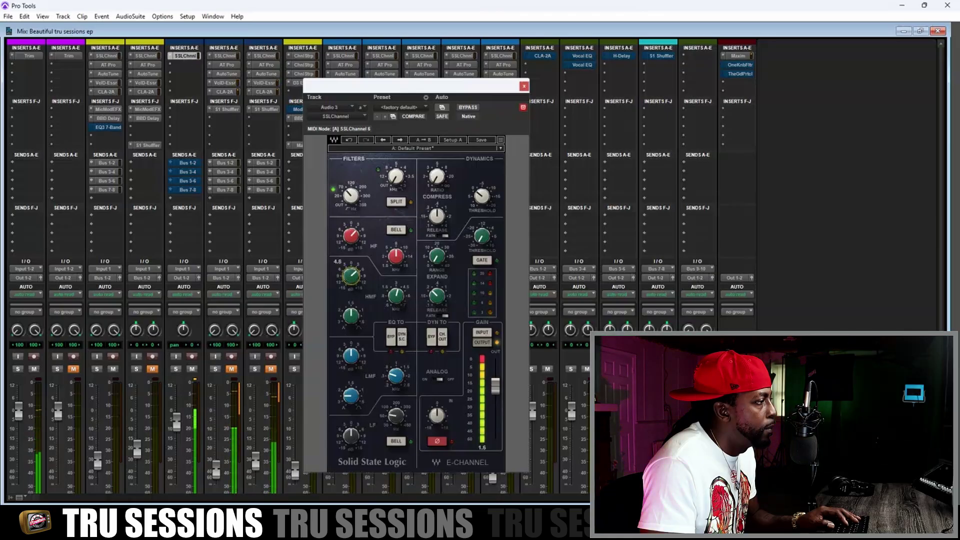
left_click_drag(351, 436, 351, 446)
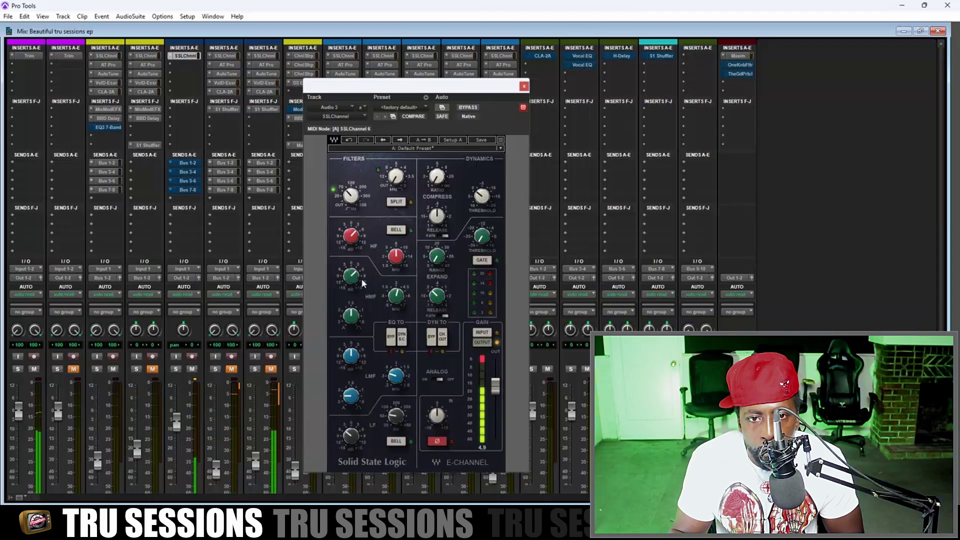
left_click(227, 56)
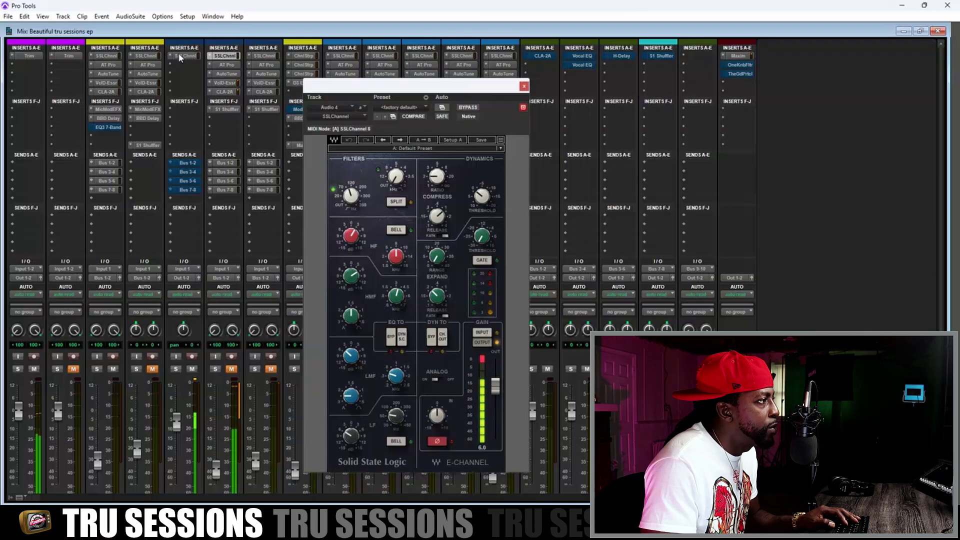
left_click(180, 56)
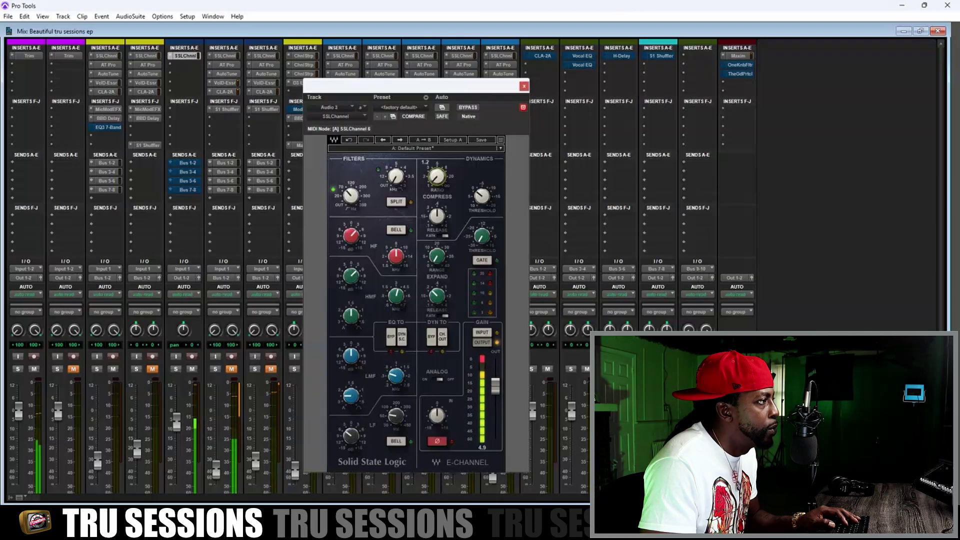
Step: Set the SSLChannel compressor on Audio 3 to ratio 2.0 and release about 1.0, and raise the LMF gain slightly
left_click_drag(436, 176, 436, 172)
left_click_drag(437, 217, 436, 211)
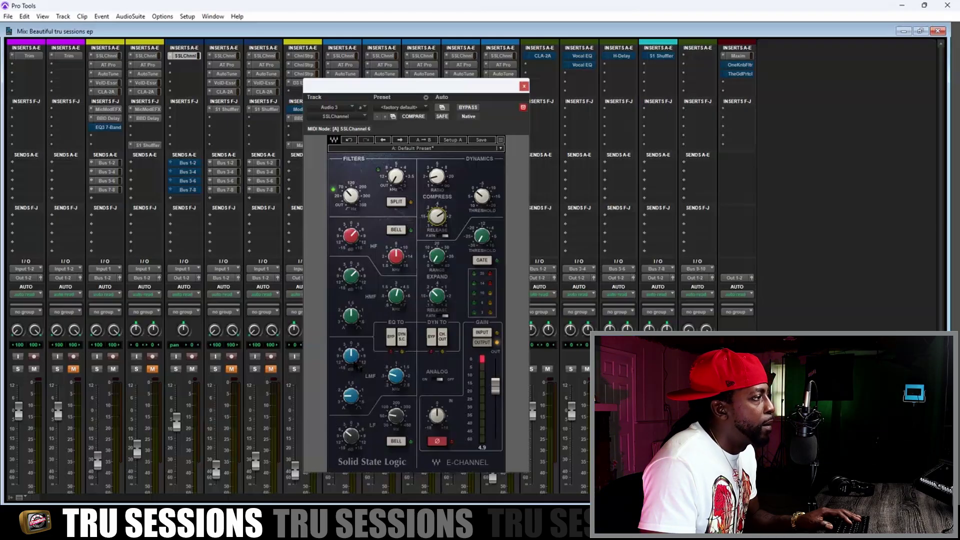
left_click(352, 356)
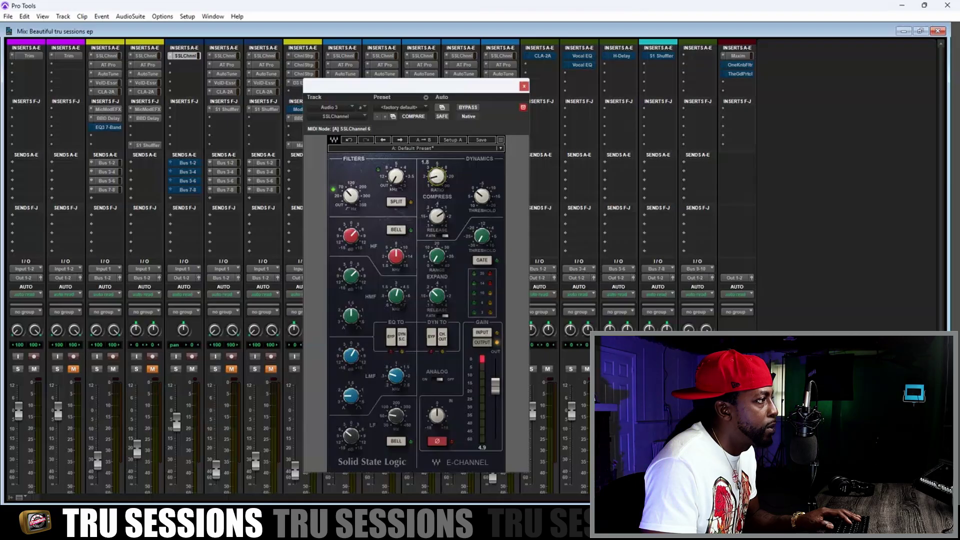
left_click_drag(436, 176, 436, 174)
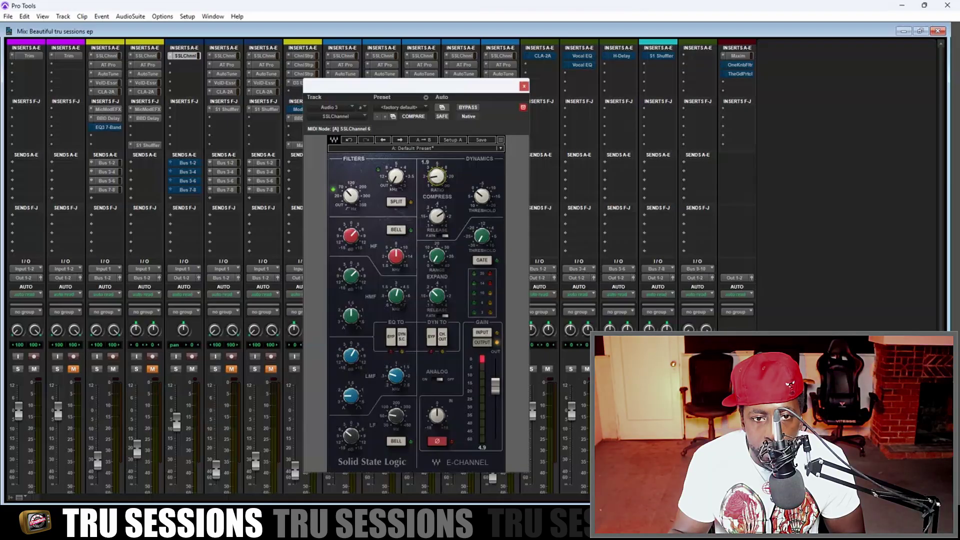
scroll(434, 183, "up", 1)
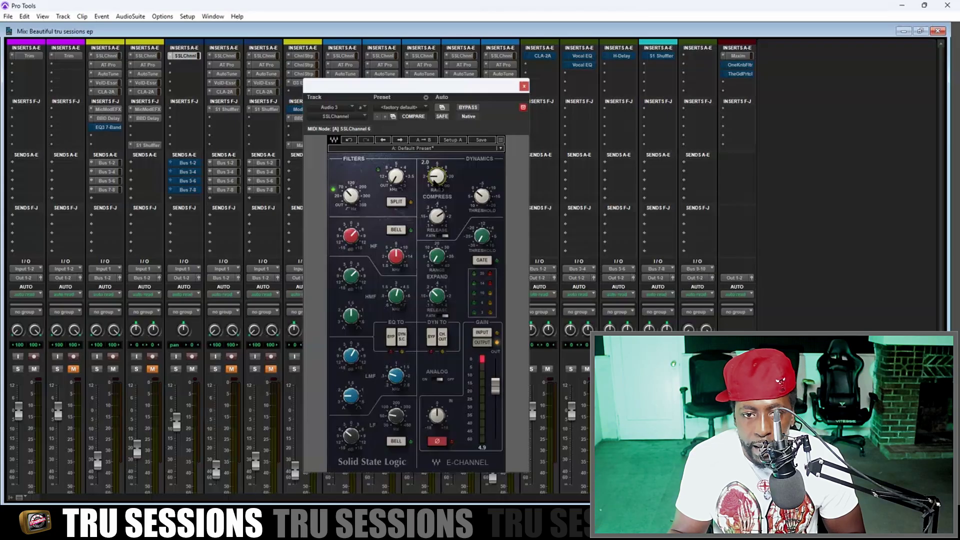
mouse_move(437, 217)
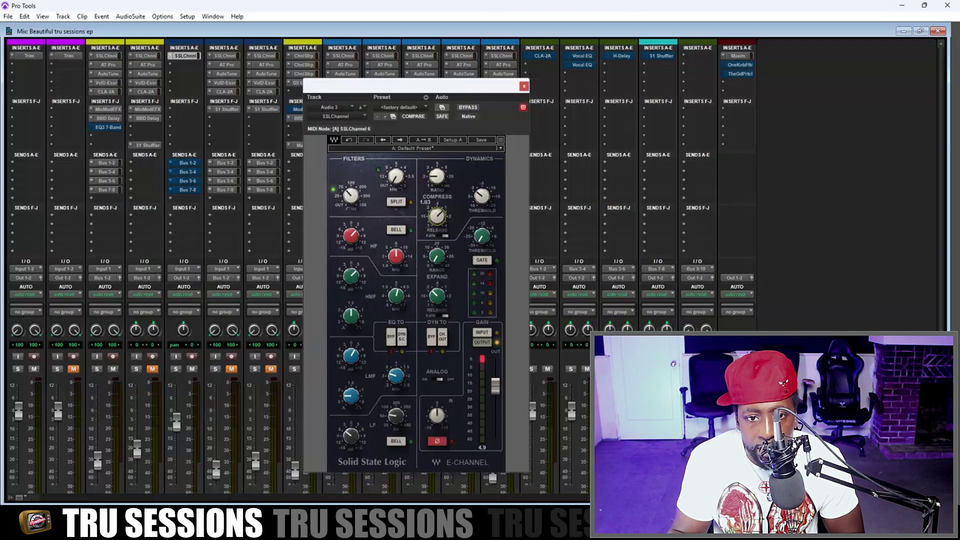
left_click_drag(437, 216, 437, 215)
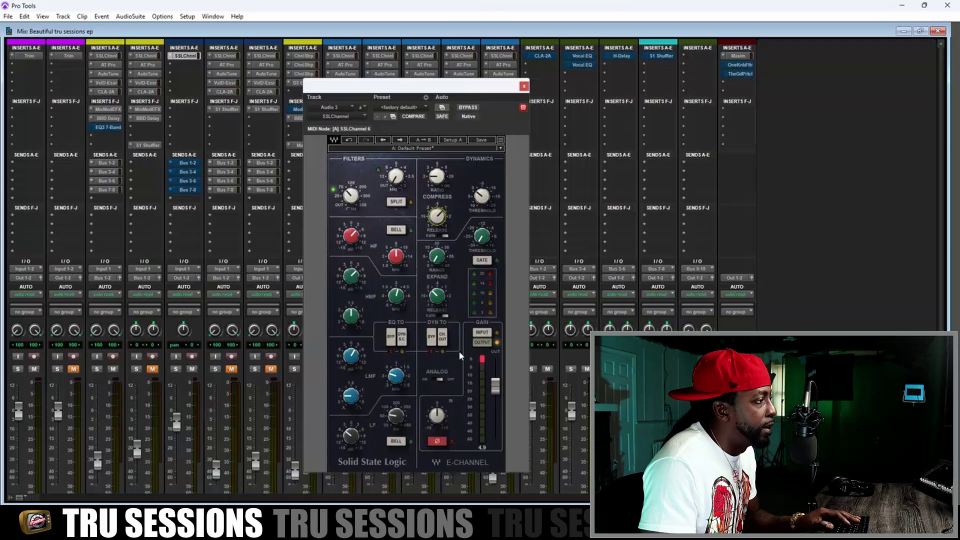
Step: Compare Audio 3's SSLChannel with Audio 4's and with its own bypass, leave it active, and fine-tune the Audio 3 volume
left_click(226, 56)
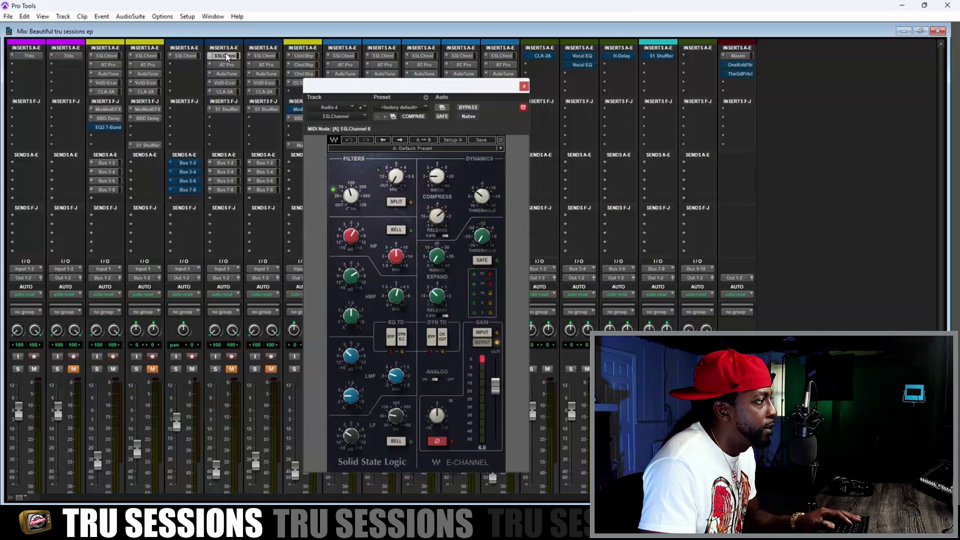
left_click(186, 56)
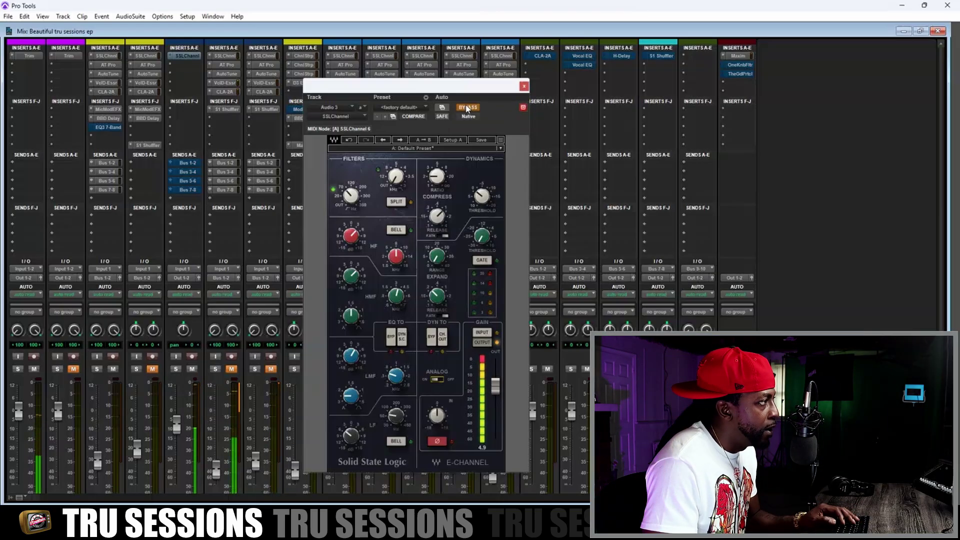
left_click(467, 107)
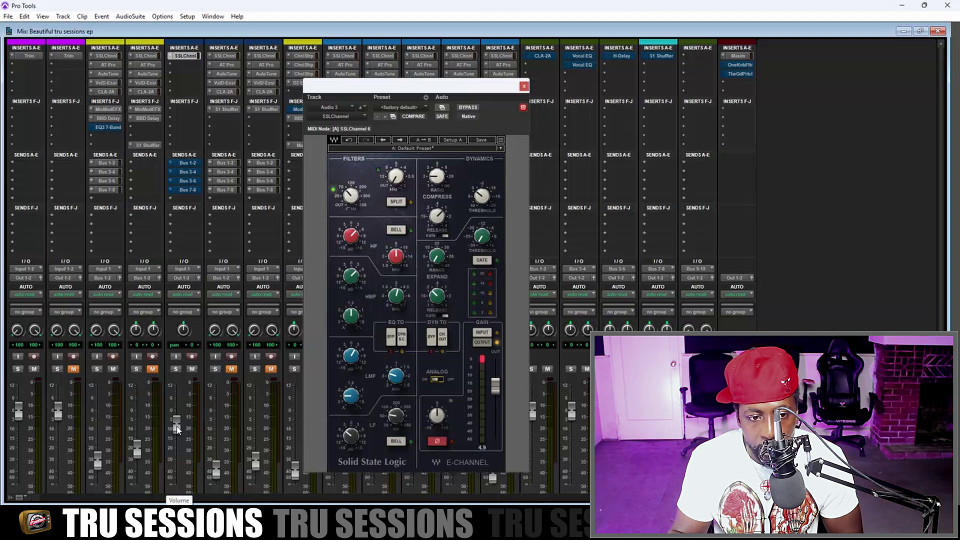
left_click_drag(177, 430, 175, 430)
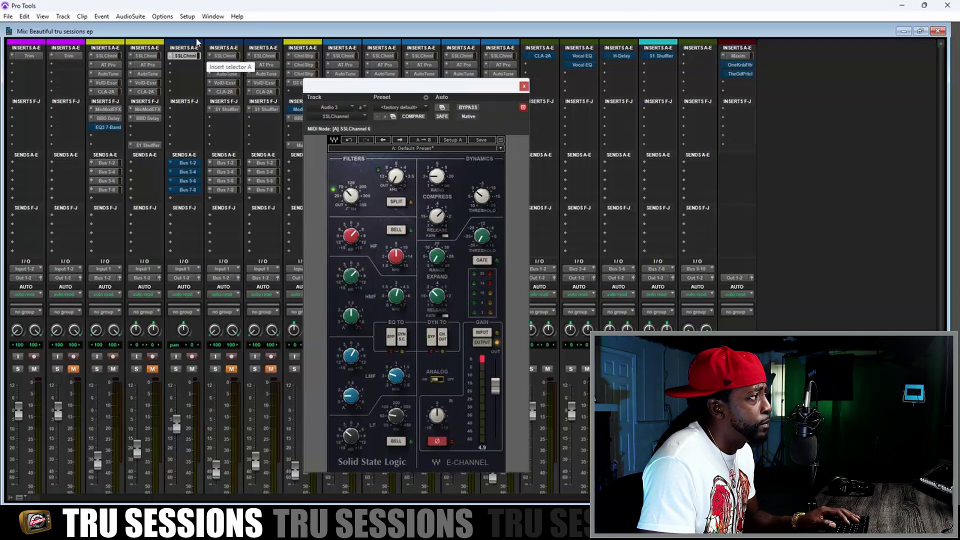
Step: Insert Auto-Tune Pro in the second insert slot of Audio 3 and load the Lead Voc 1 preset
left_click(172, 62)
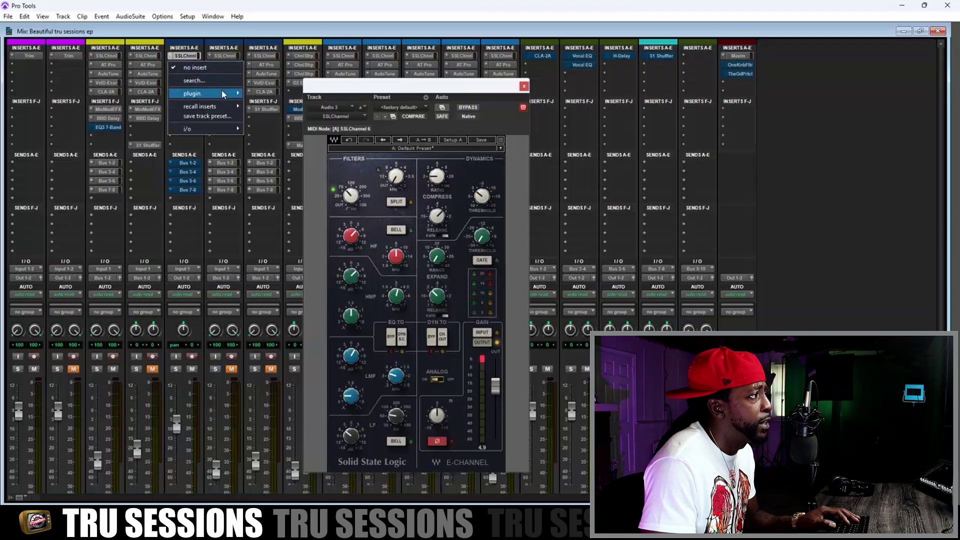
mouse_move(223, 93)
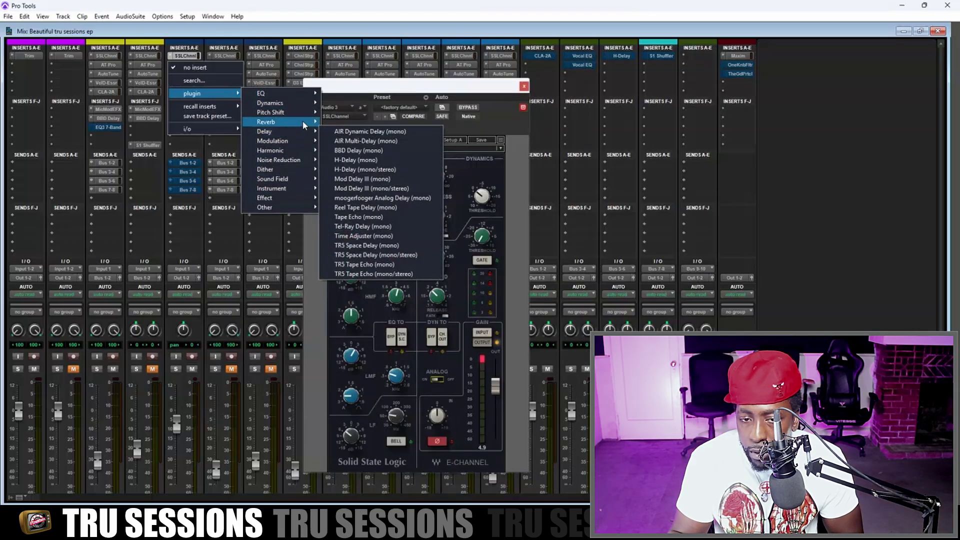
mouse_move(305, 114)
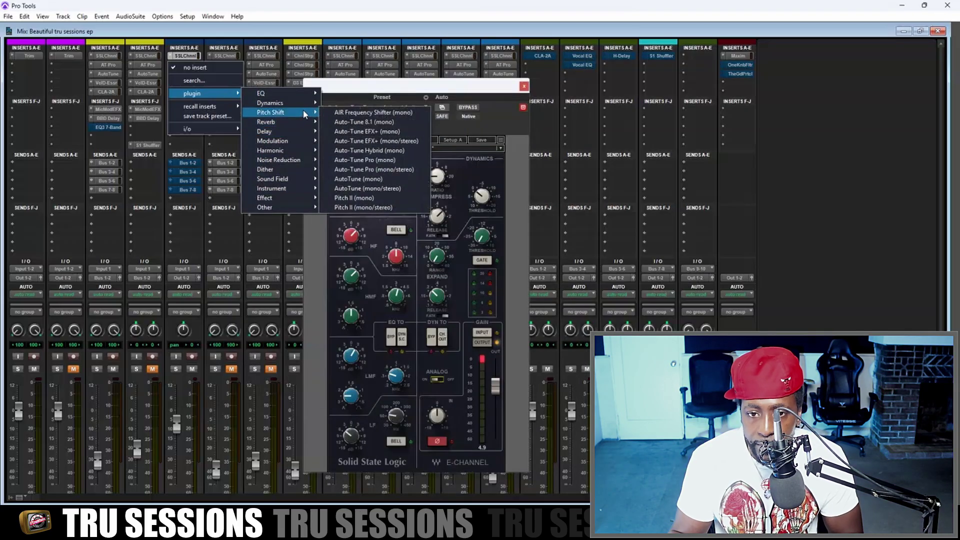
left_click(388, 172)
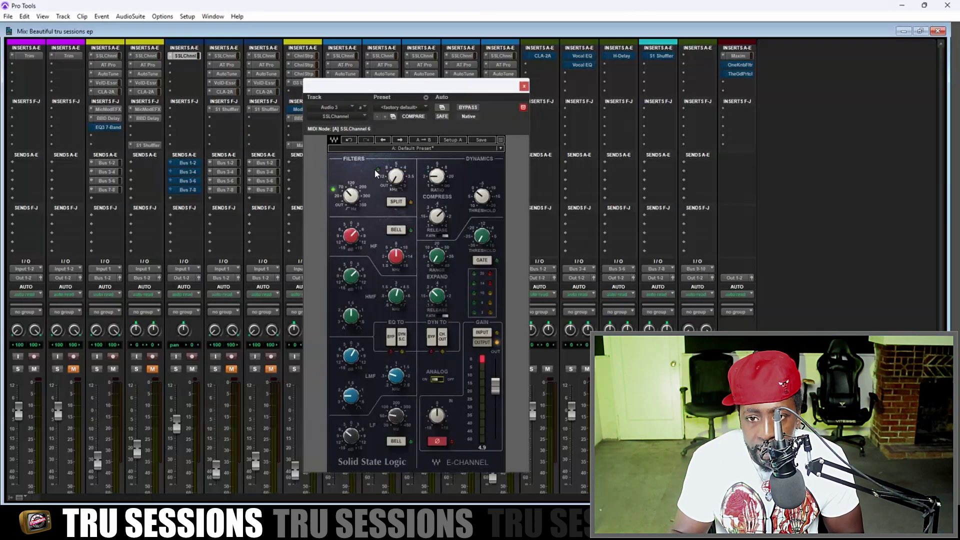
left_click(185, 64)
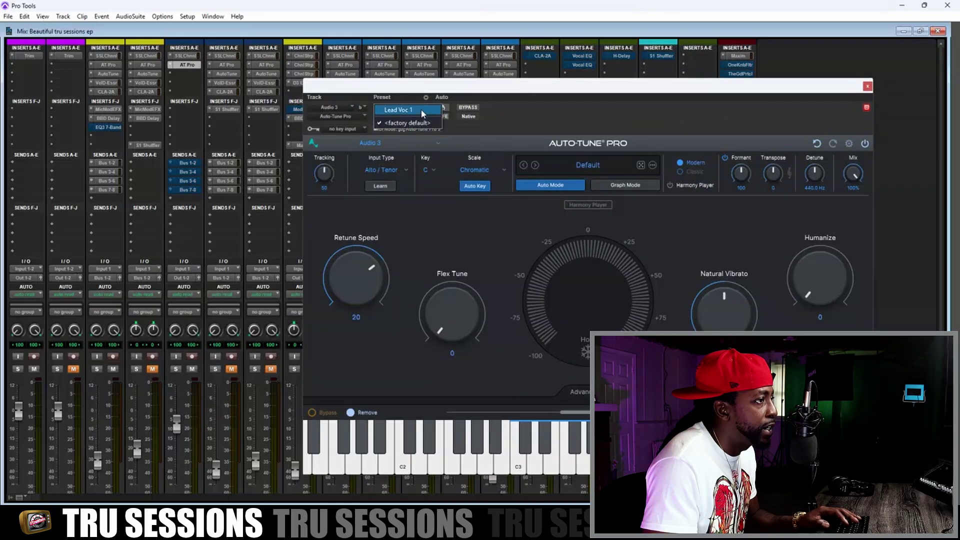
left_click(421, 111)
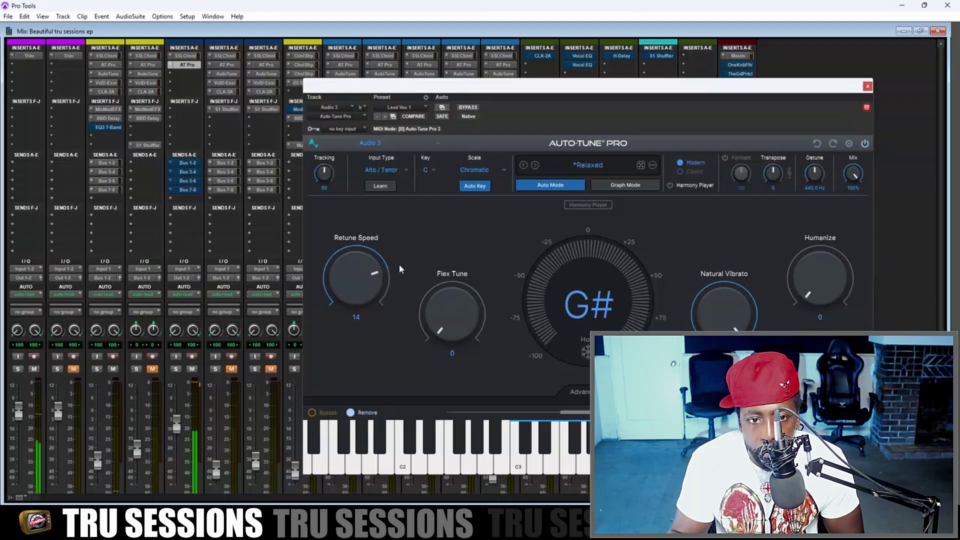
Step: Audition the Audio 3 vocal with different Auto-Tune Pro Retune Speed values, including 400, 32 and 282
left_click_drag(351, 261, 322, 279)
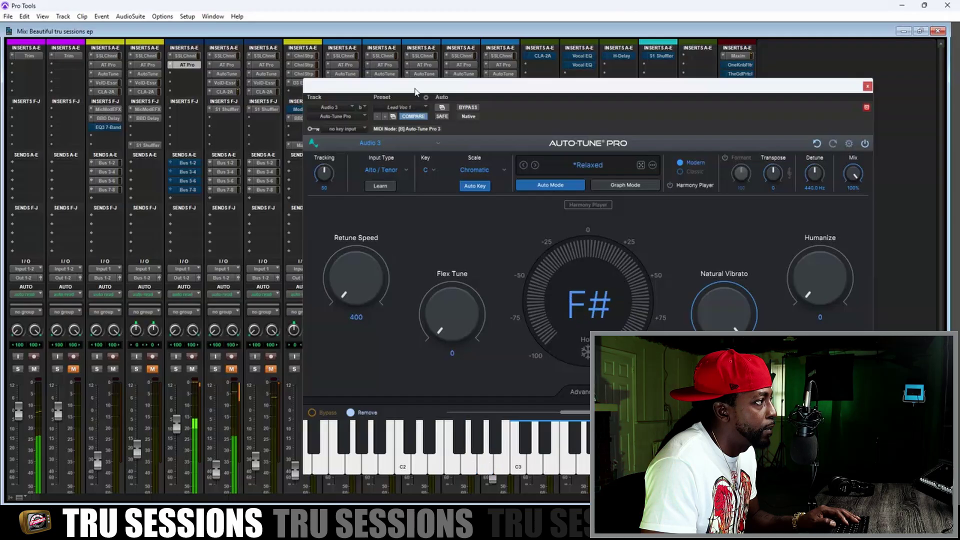
left_click_drag(415, 91, 379, 65)
left_click_drag(314, 250, 344, 203)
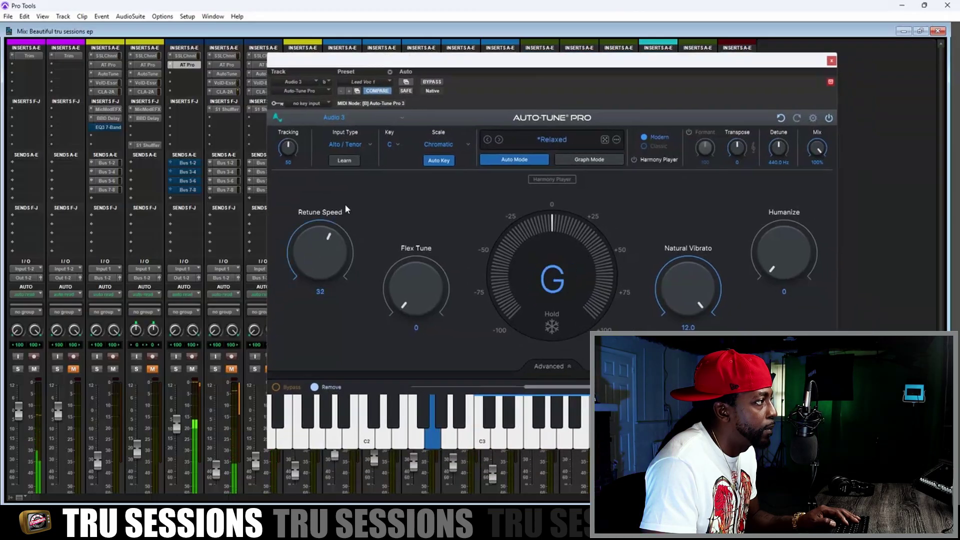
double_click(284, 23)
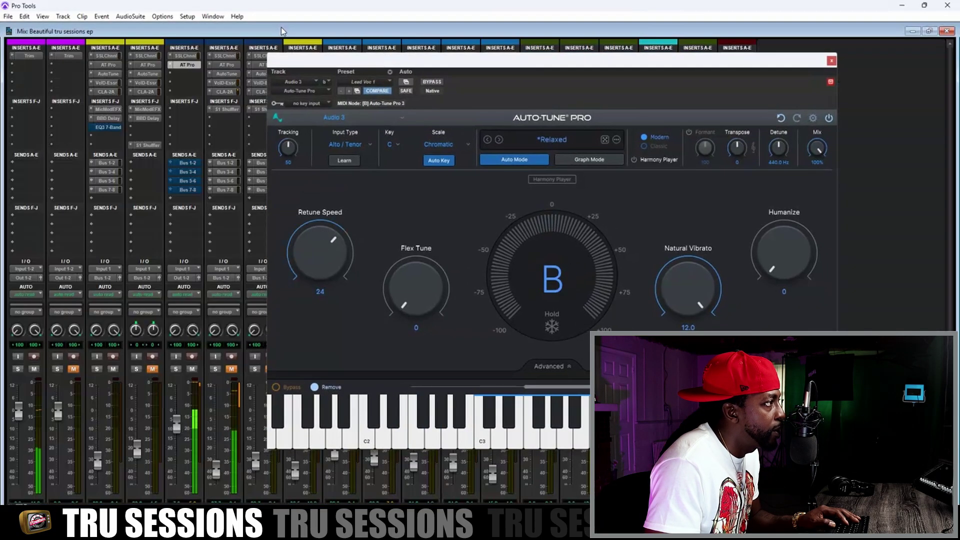
double_click(281, 27)
left_click_drag(295, 239, 319, 241)
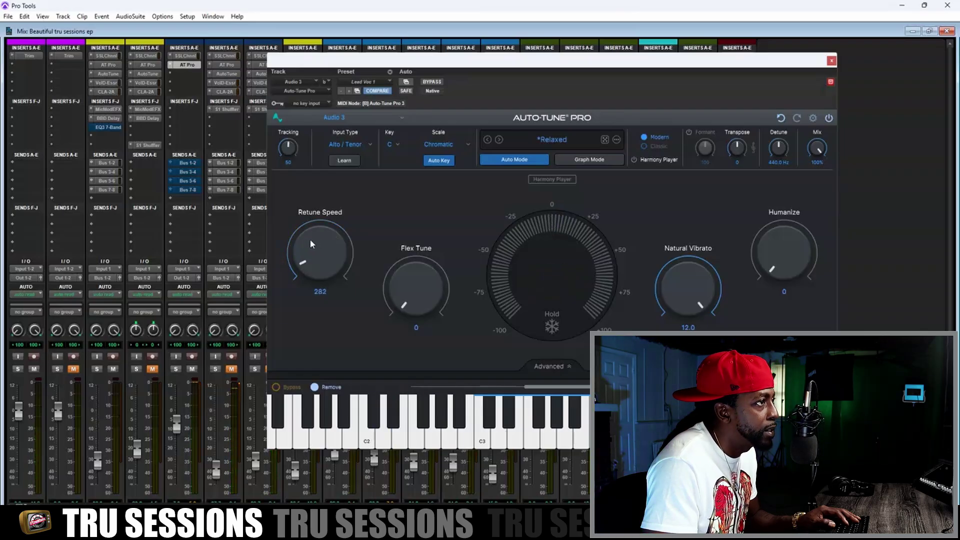
Step: Reposition and reopen the Auto-Tune Pro window on Audio 3, and set the Retune Speed to 117
left_click_drag(414, 73, 415, 118)
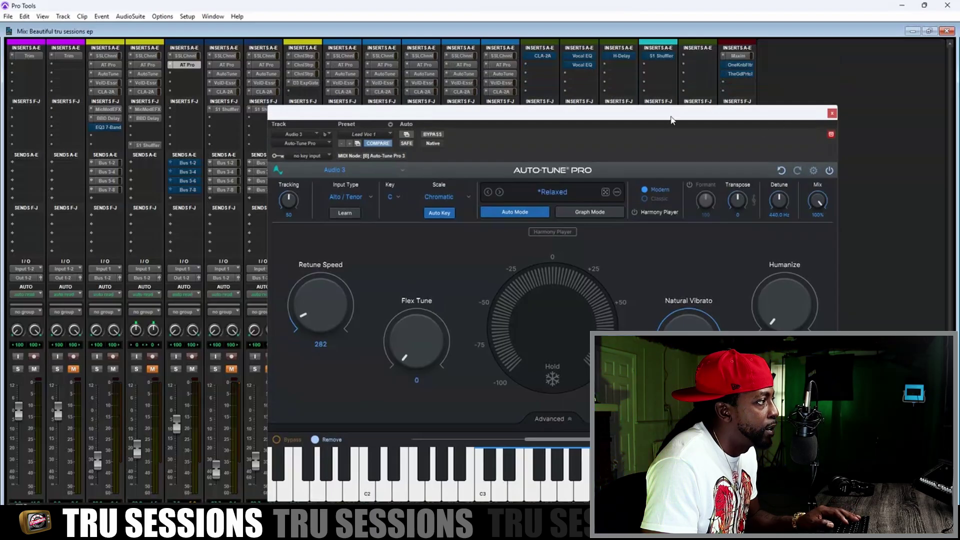
left_click(831, 113)
left_click(187, 64)
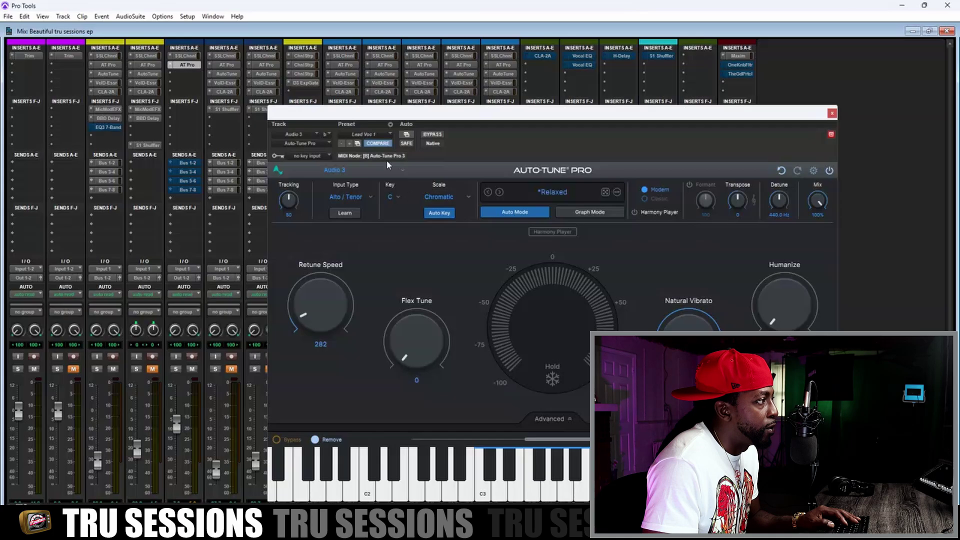
left_click_drag(305, 296, 307, 289)
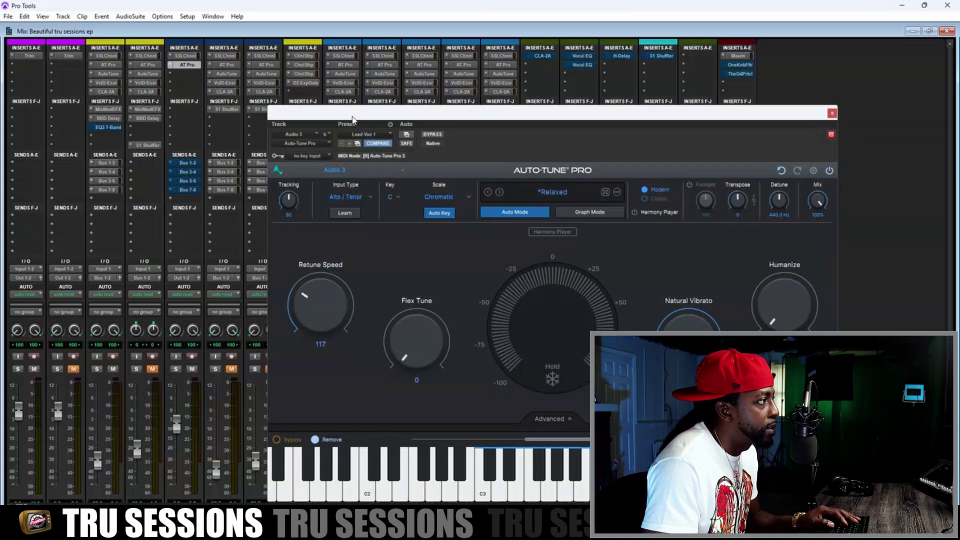
Step: Raise Audio 3's Auto-Tune Pro Retune Speed to 179 and finally 240, switching between the Mix and Edit windows
key("ctrl+=")
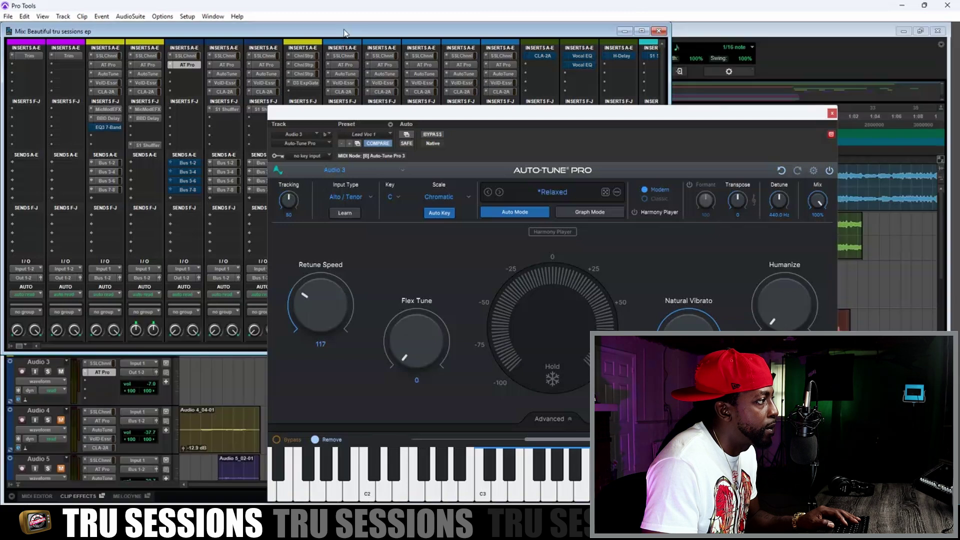
key("ctrl+=")
left_click_drag(303, 304, 298, 312)
key("ctrl+=")
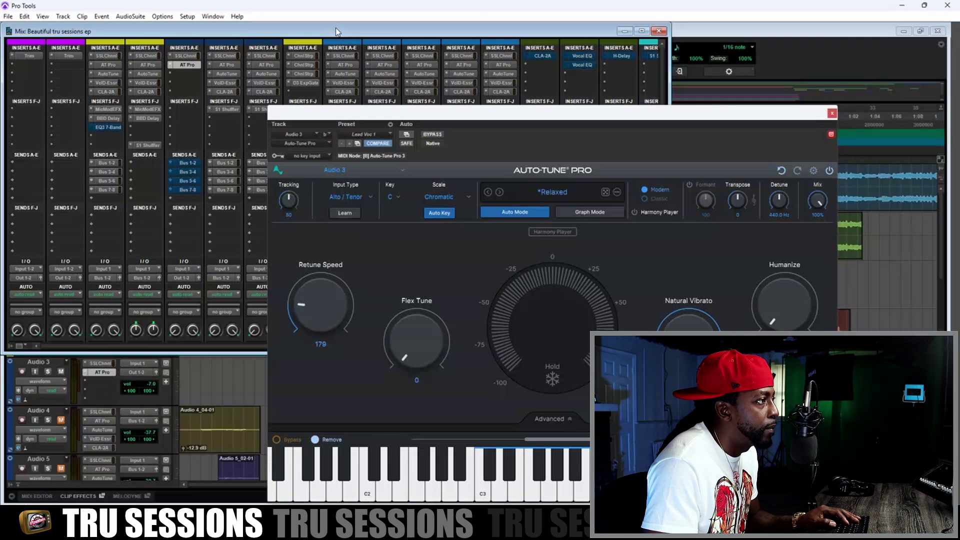
key("ctrl+=")
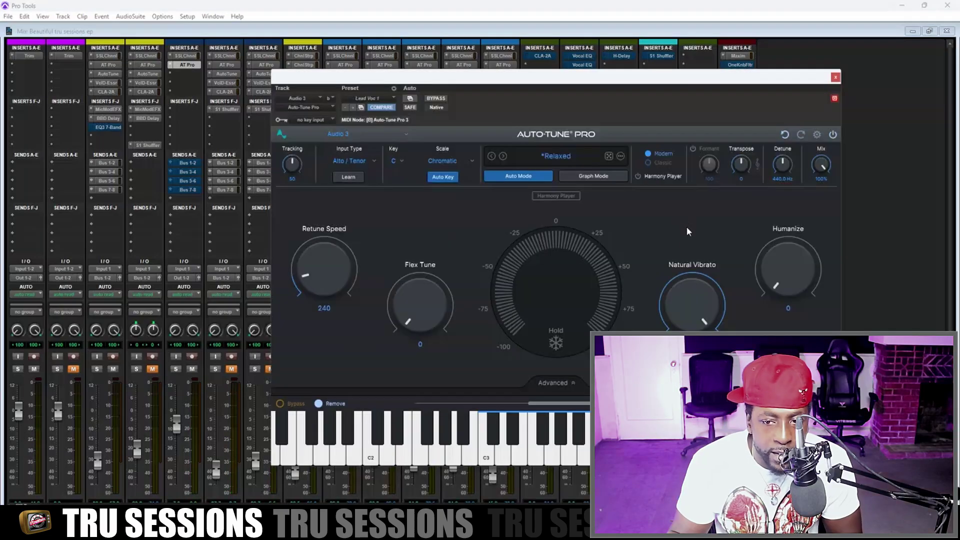
Step: Insert the stereo AutoTune pitch-shift plug-in in the third insert slot of Audio 3
left_click(173, 73)
mouse_move(258, 103)
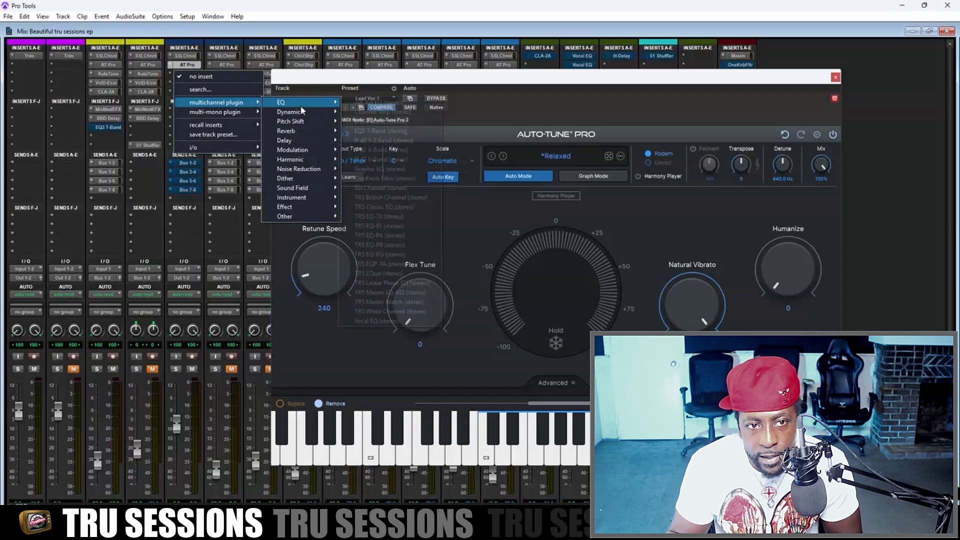
mouse_move(316, 131)
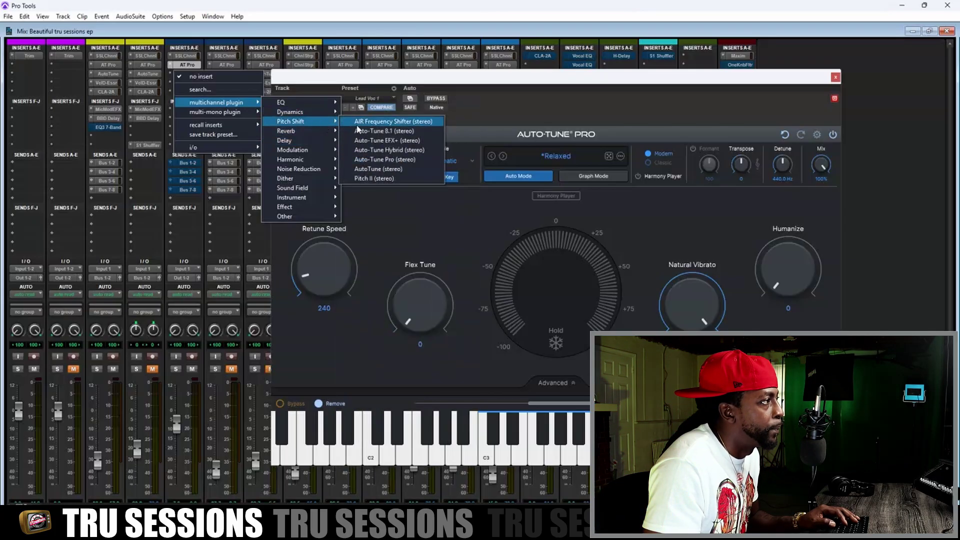
left_click(399, 170)
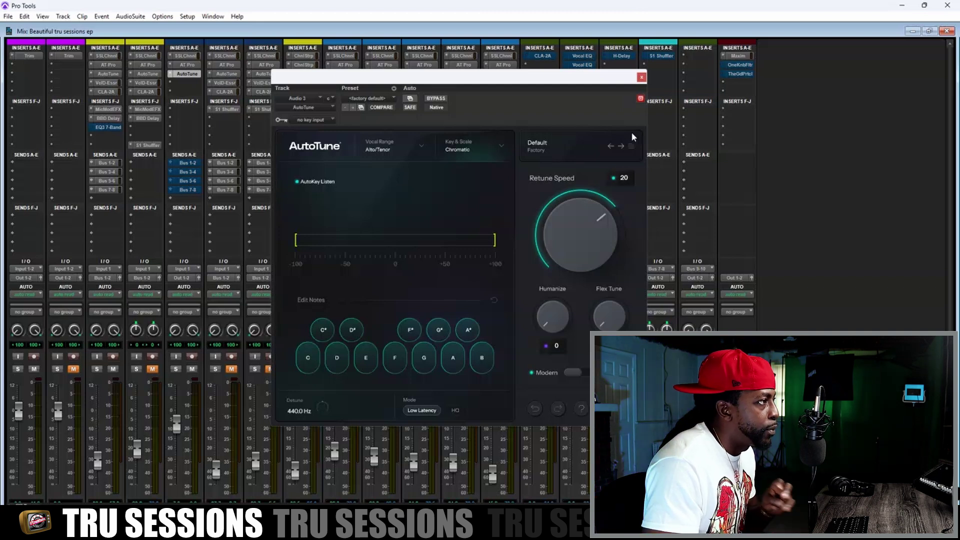
Step: Load the DJ Swivel preset Lead Vibes Up in Audio 3's AutoTune and close the plug-in window
left_click(578, 144)
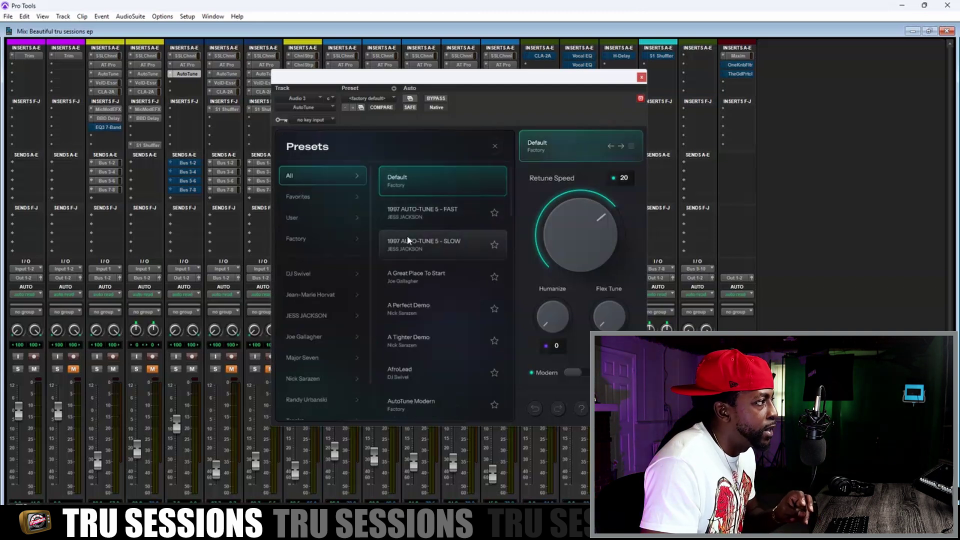
left_click(307, 278)
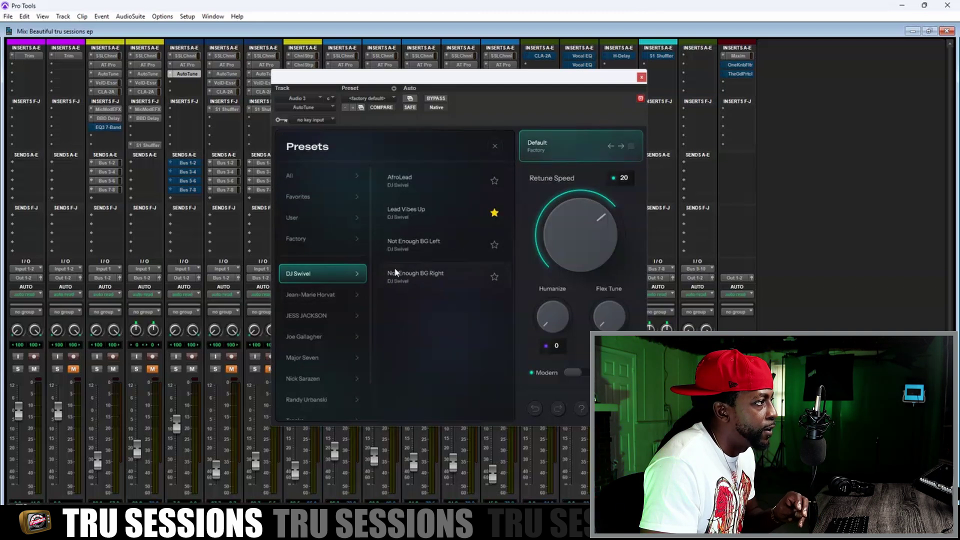
left_click(418, 212)
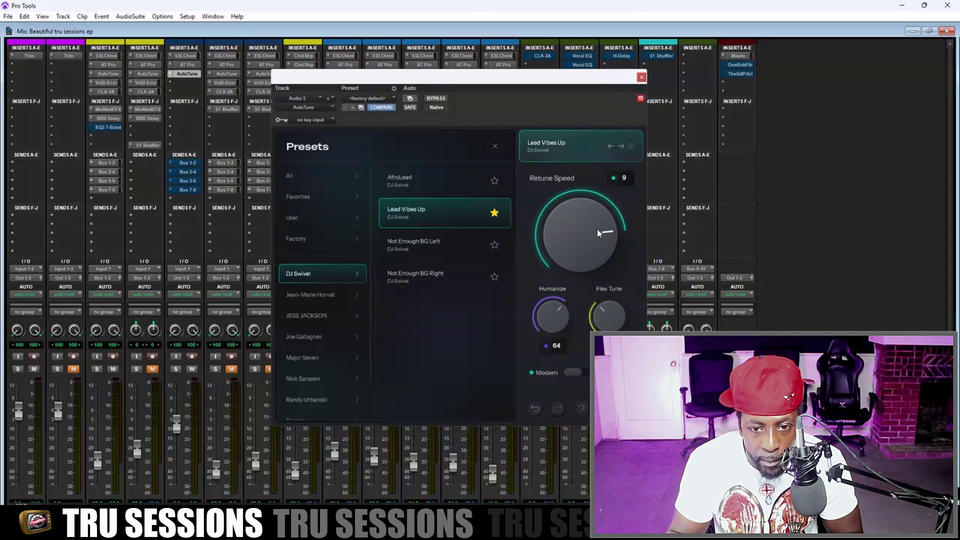
left_click(641, 77)
Step: Insert the stereo Dyn3 De-Esser in the fourth insert slot of Audio 3 and move its window clear of the inserts
left_click(173, 83)
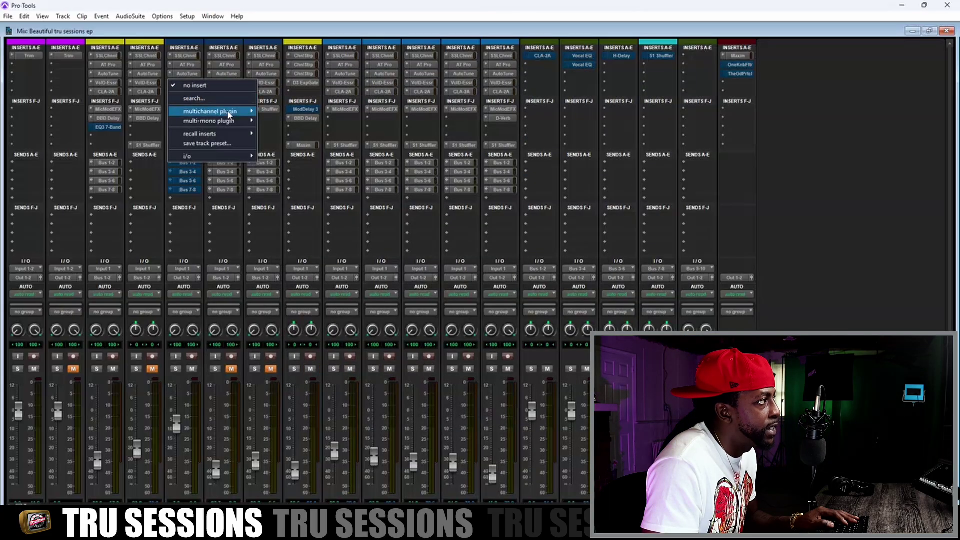
mouse_move(228, 112)
mouse_move(308, 122)
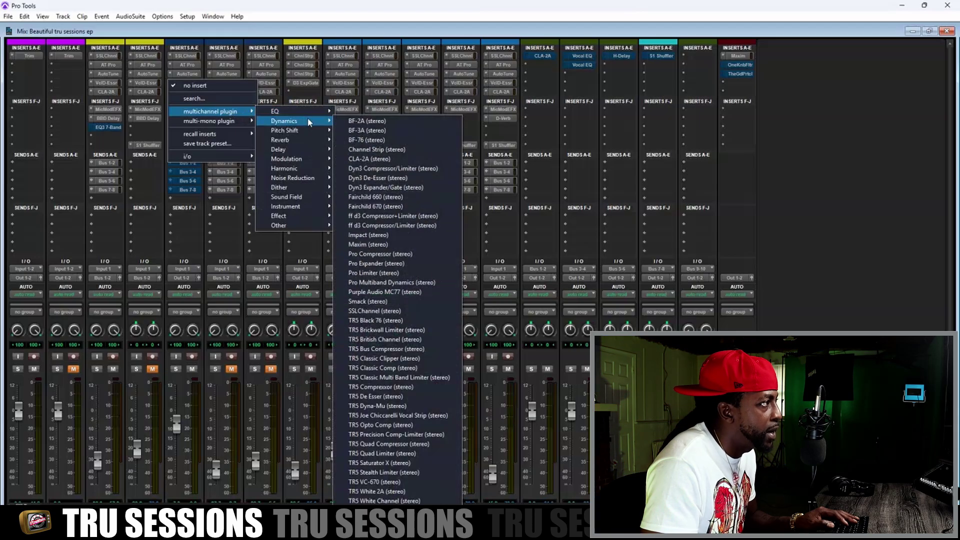
left_click(392, 178)
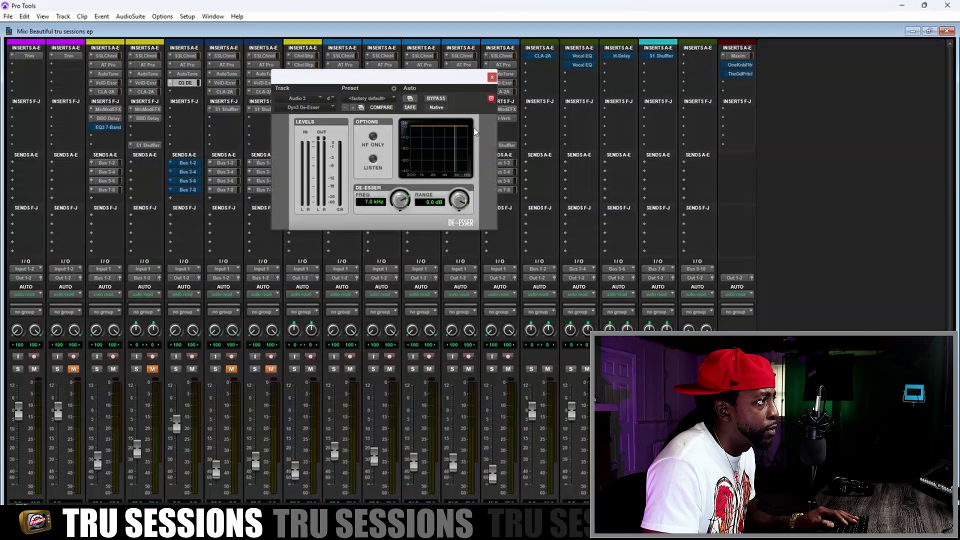
left_click_drag(468, 80, 537, 174)
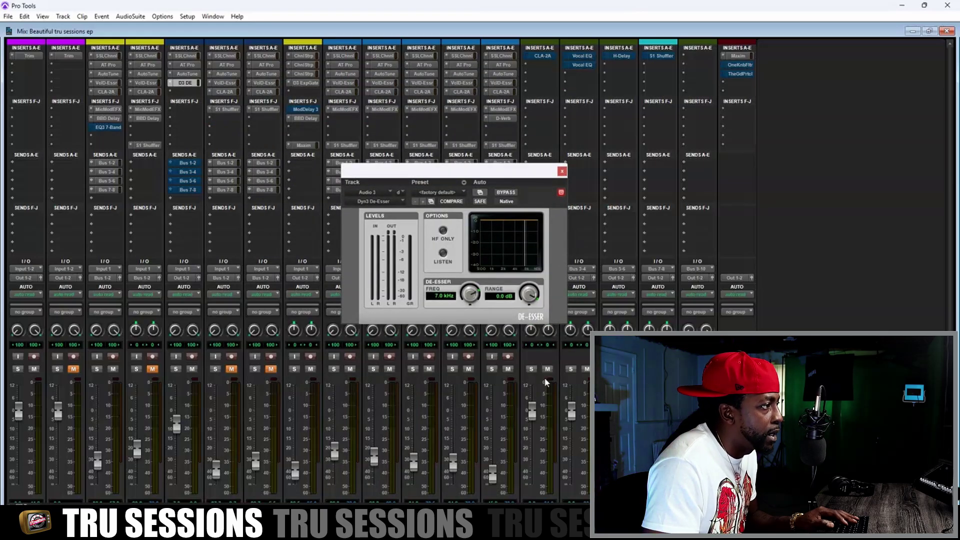
Step: Replace the Dyn3 De-Esser in Audio 3's fourth insert slot with Vocal De-Esser and reposition the plug-in window
left_click(170, 83)
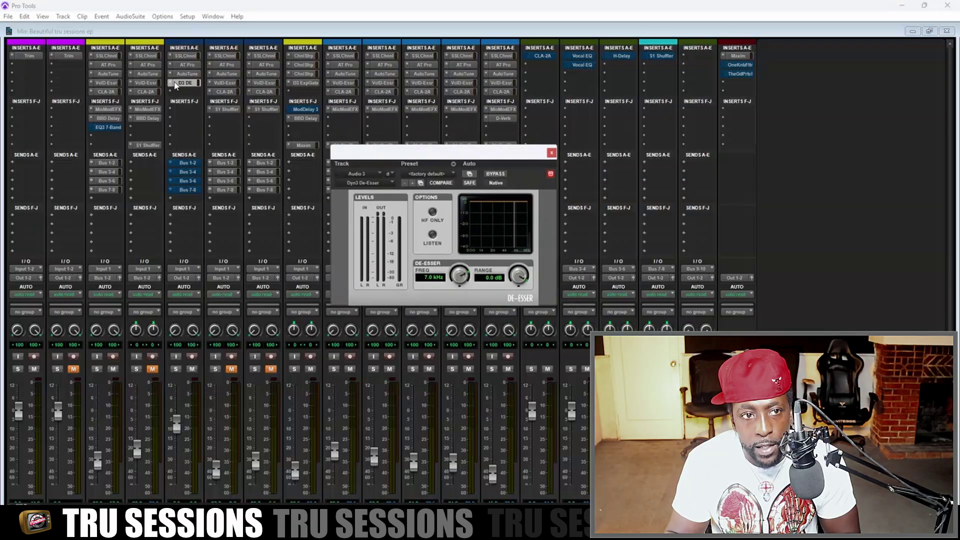
left_click(169, 84)
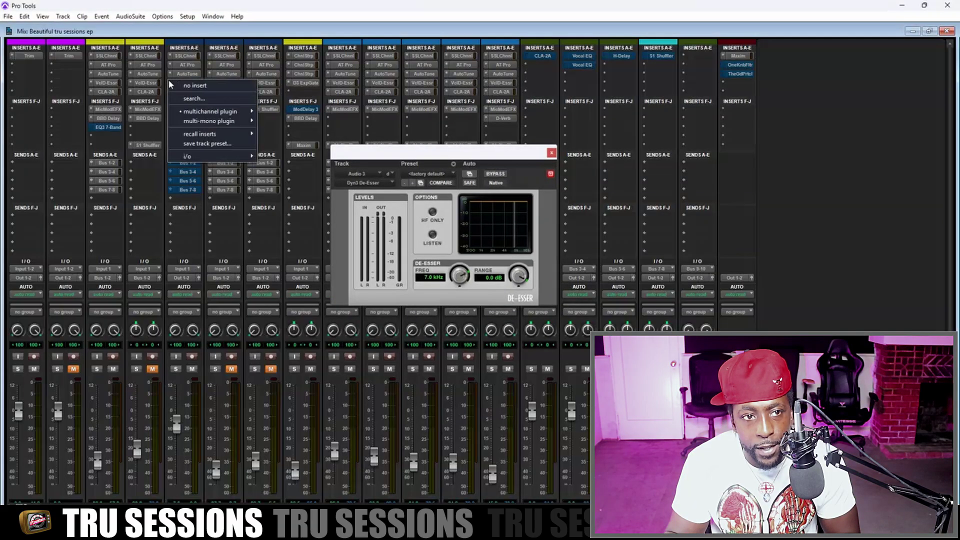
mouse_move(215, 111)
mouse_move(314, 125)
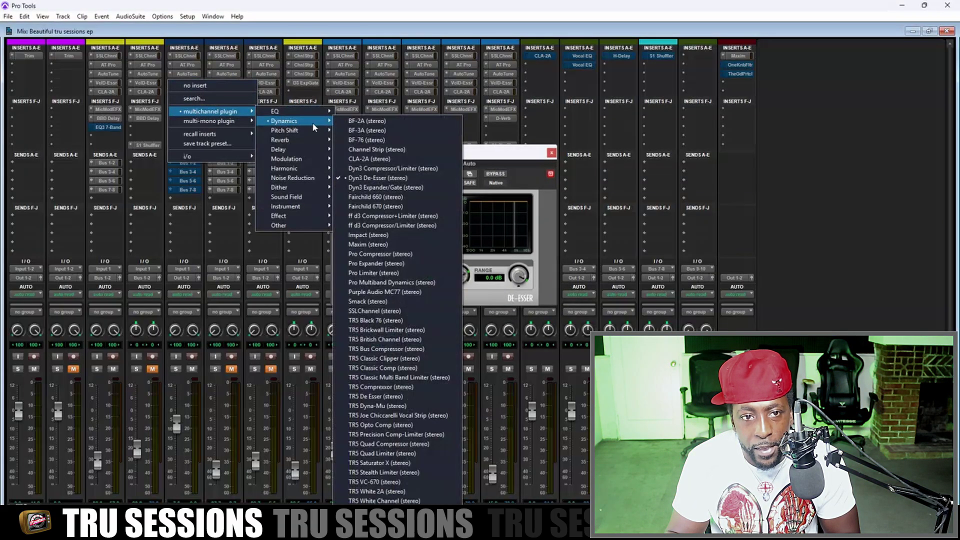
key("Escape")
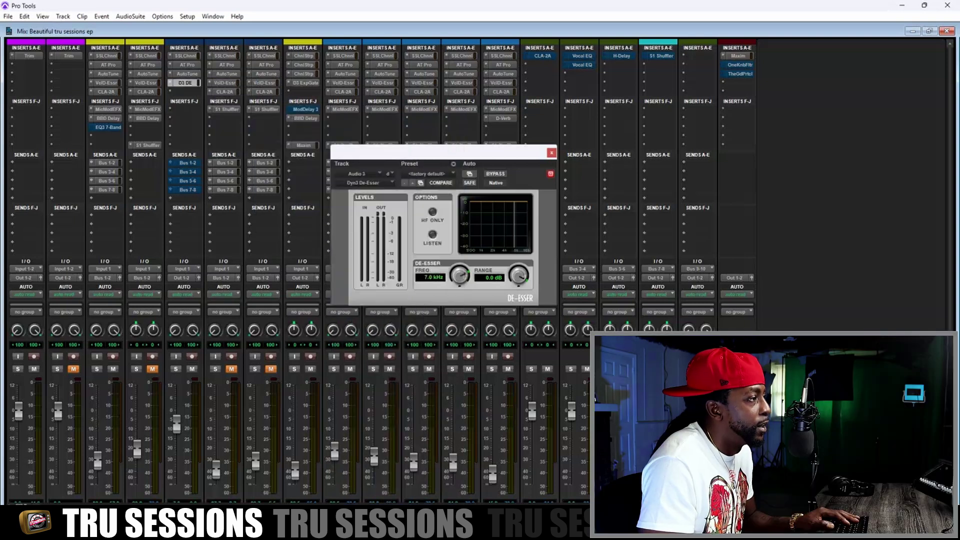
left_click_drag(498, 152, 504, 93)
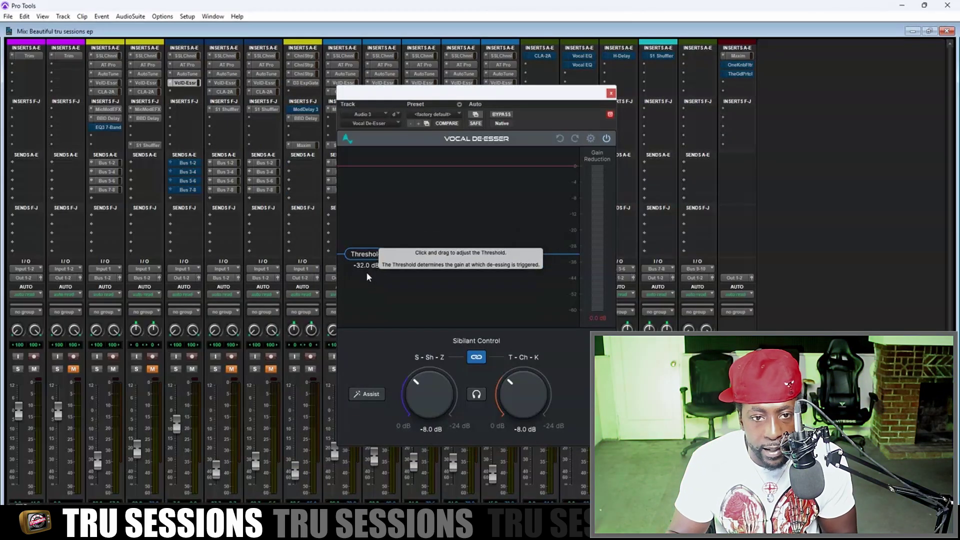
Step: Run Vocal De-Esser's Assist while playing the Audio 3 vocal and apply the recommended -41.3 dB threshold
left_click(369, 396)
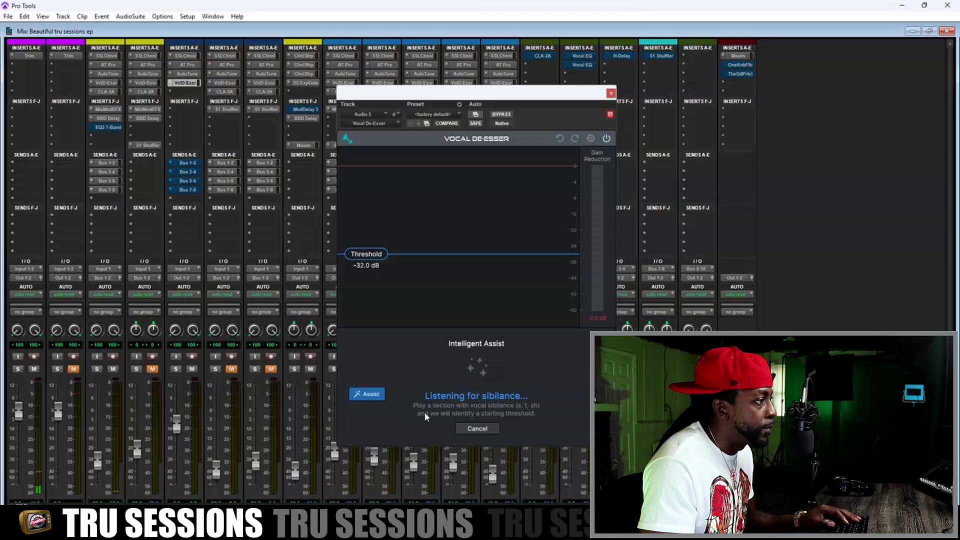
key("space")
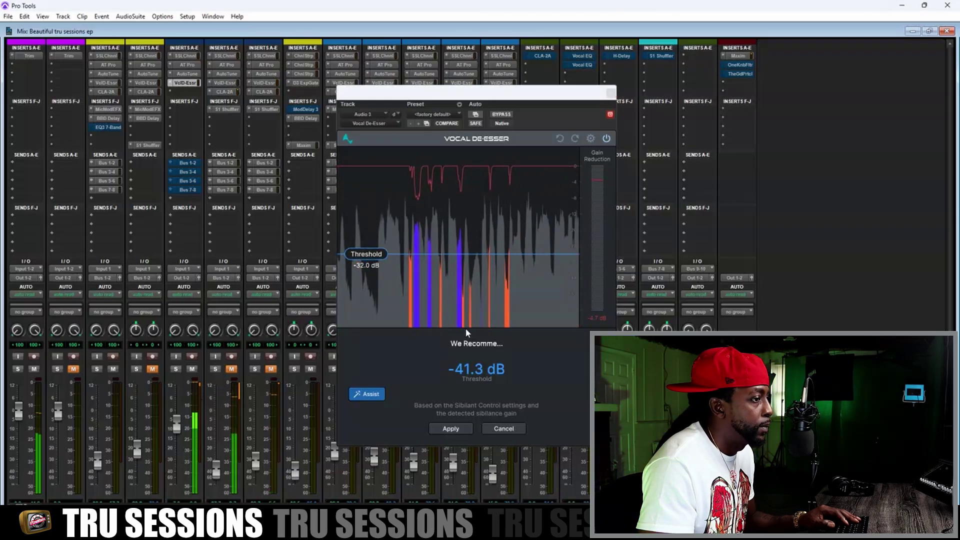
left_click(554, 216)
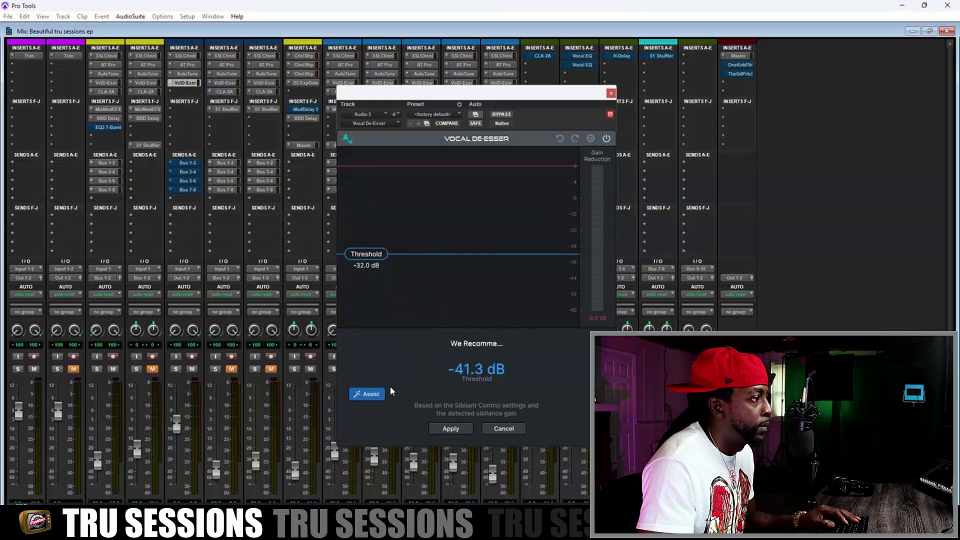
left_click(445, 429)
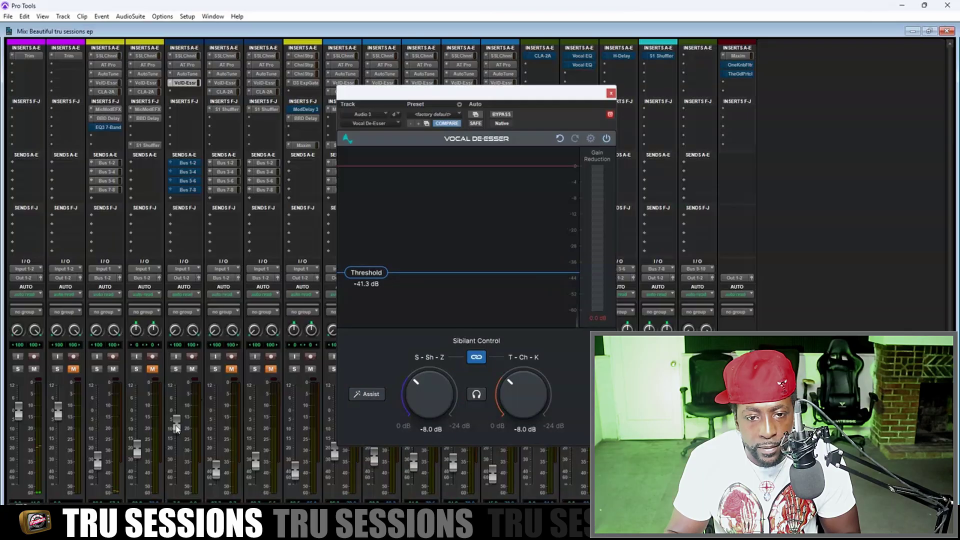
Step: Audition the vocal while raising the Vocal De-Esser threshold in stages to -35.8 dB, and close the plug-in window
key("space")
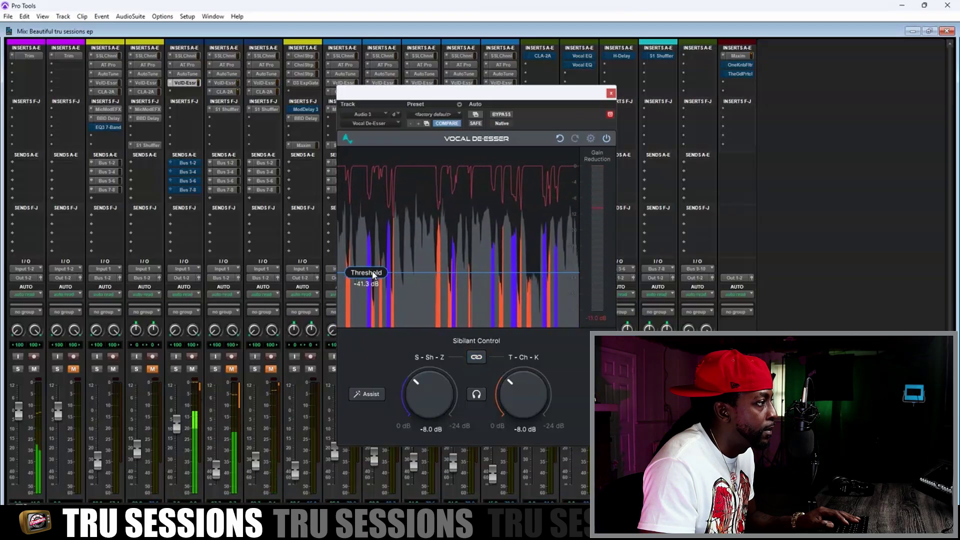
left_click_drag(374, 273, 374, 269)
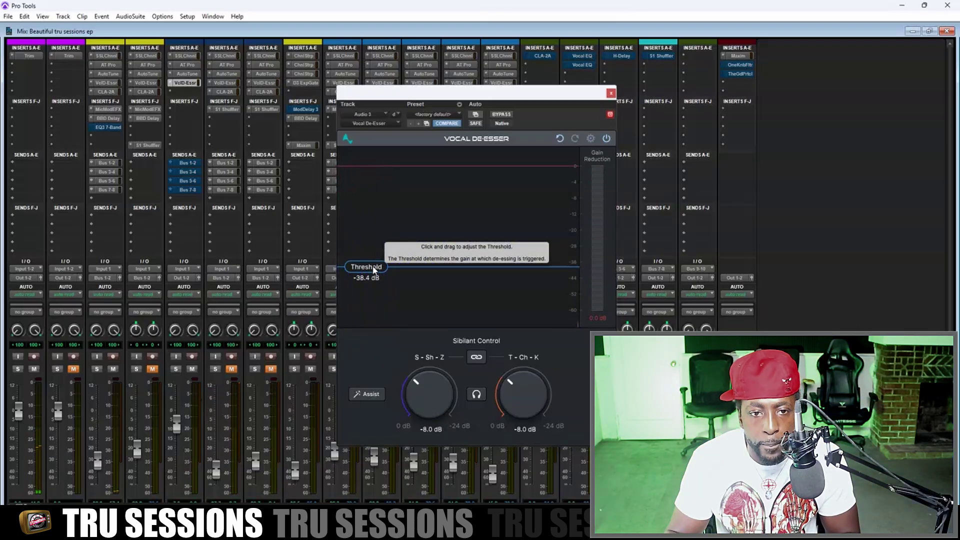
left_click_drag(374, 271, 376, 267)
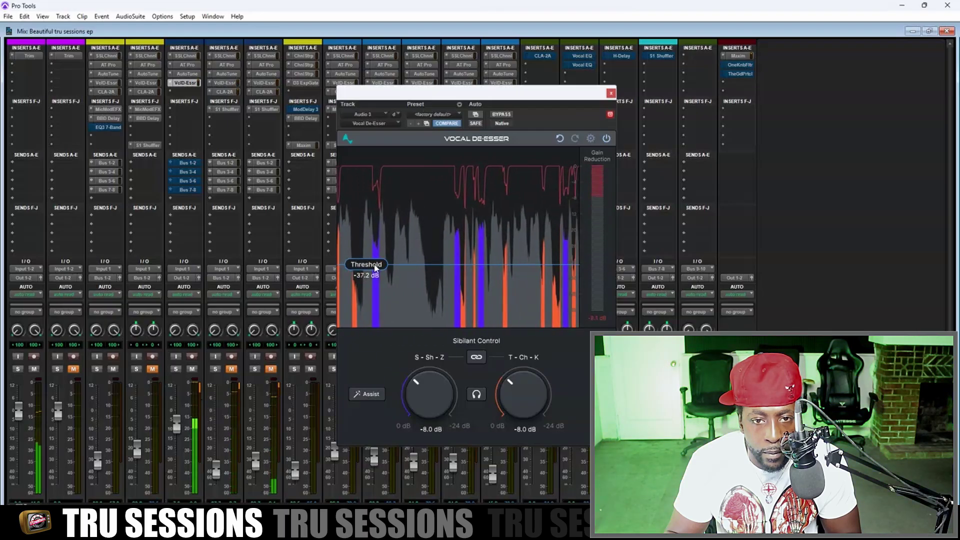
left_click_drag(375, 268, 376, 266)
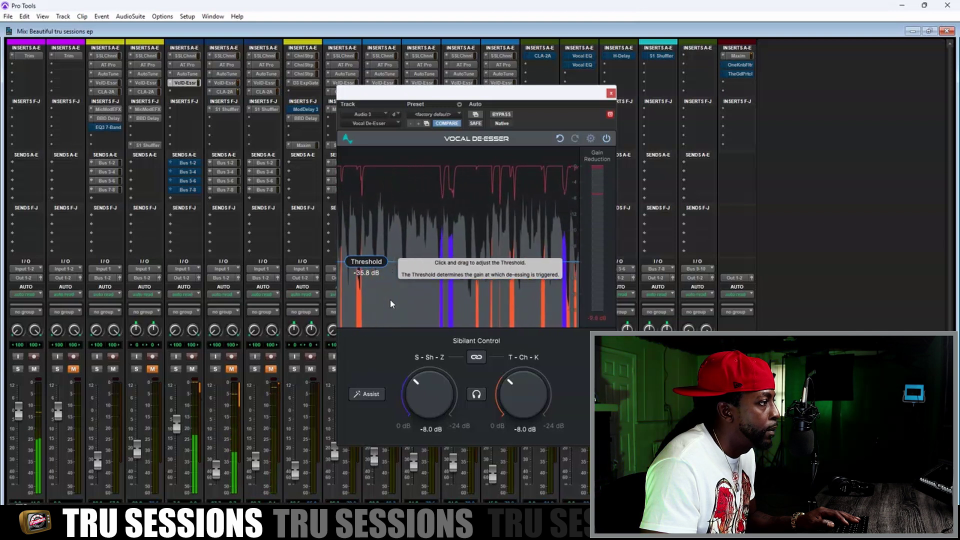
left_click(610, 93)
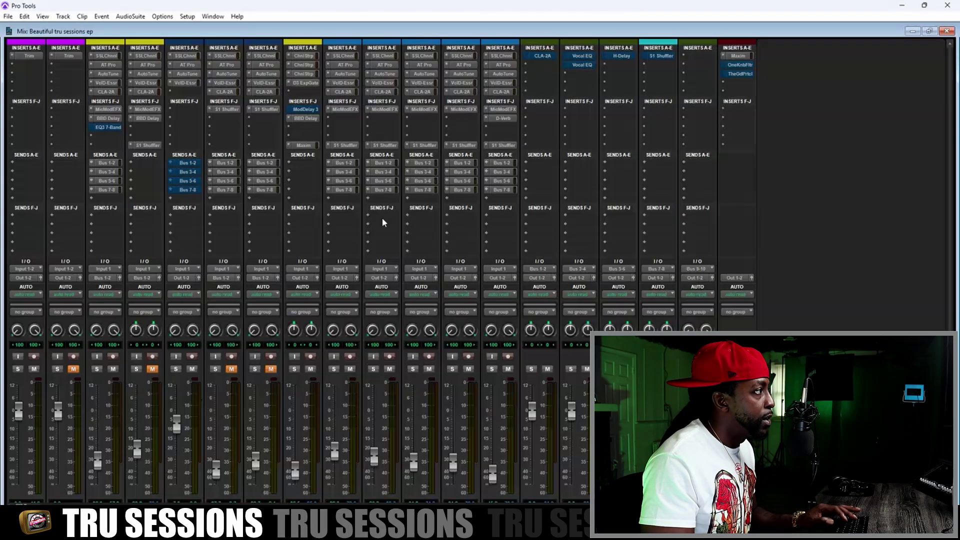
Step: Insert the stereo CLA-2A compressor in the fifth insert slot of Audio 3 and close its window with default settings
left_click(179, 95)
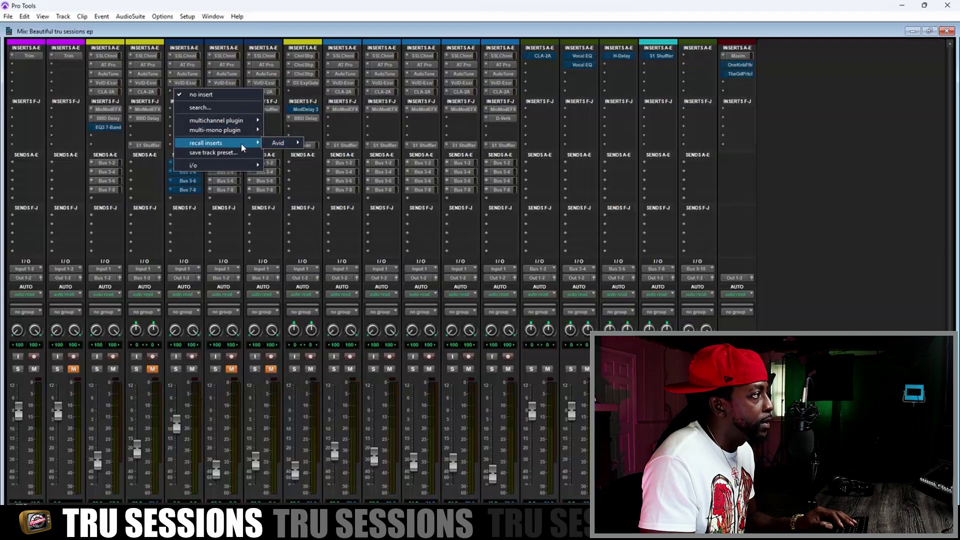
mouse_move(250, 122)
mouse_move(311, 132)
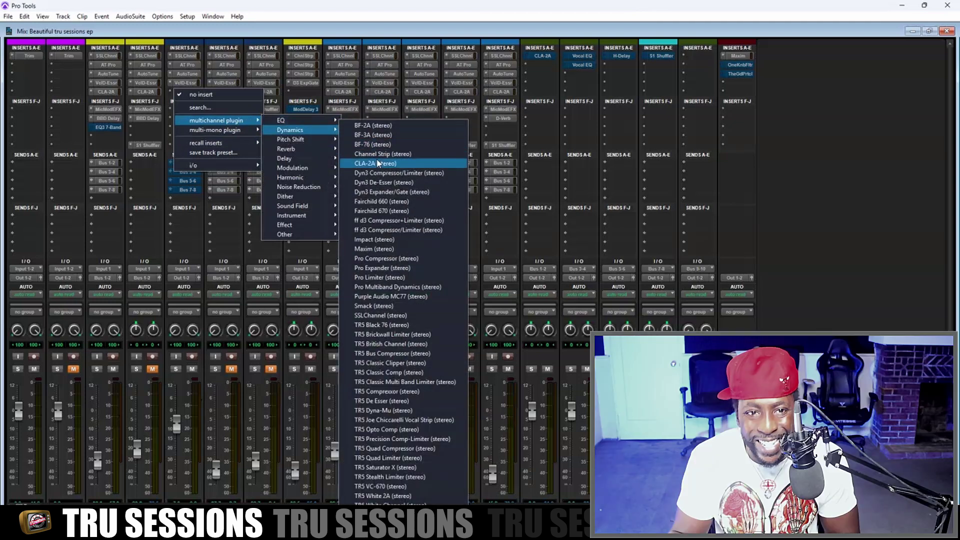
left_click(380, 163)
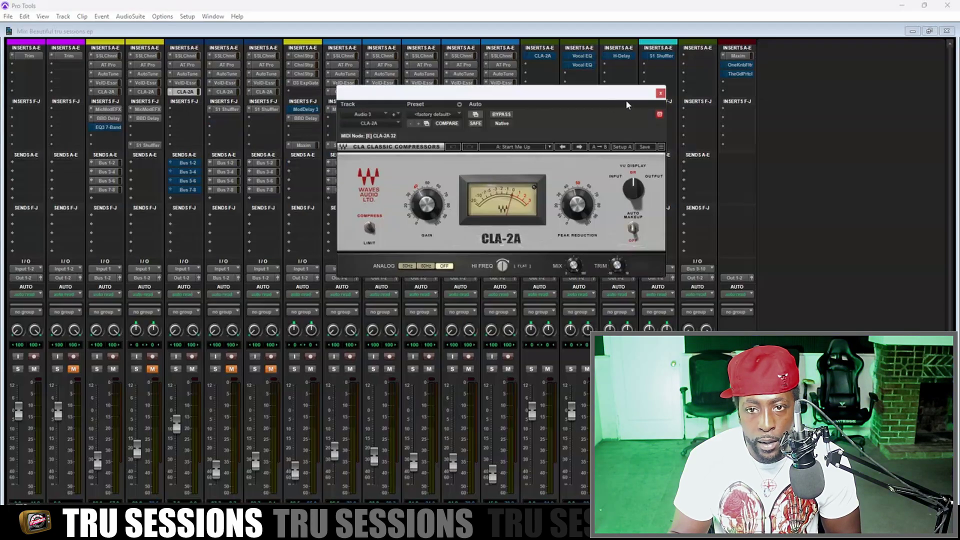
left_click(660, 93)
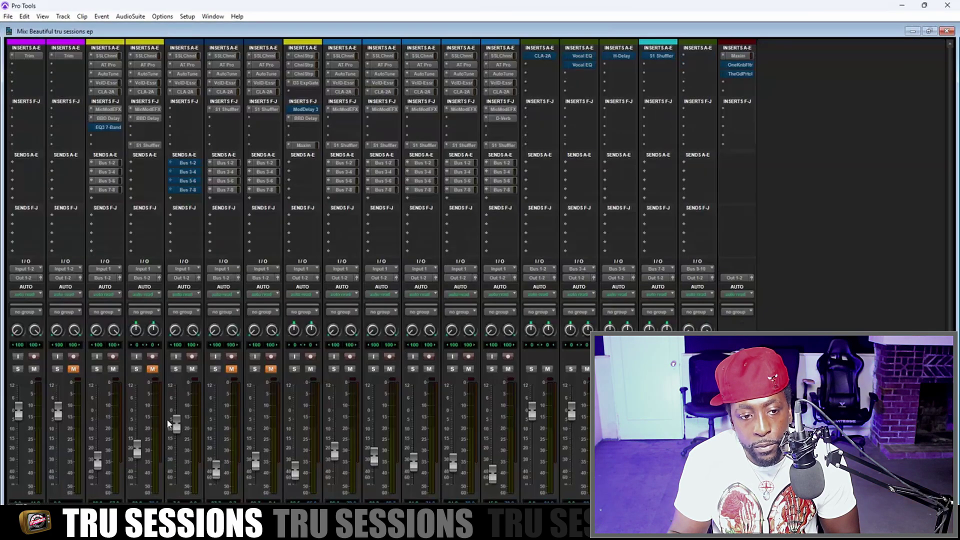
Step: Lower the Audio 3 volume fader to about -19 dB while auditioning the vocal against the beat
left_click_drag(175, 427, 177, 448)
scroll(176, 454, "down", 2)
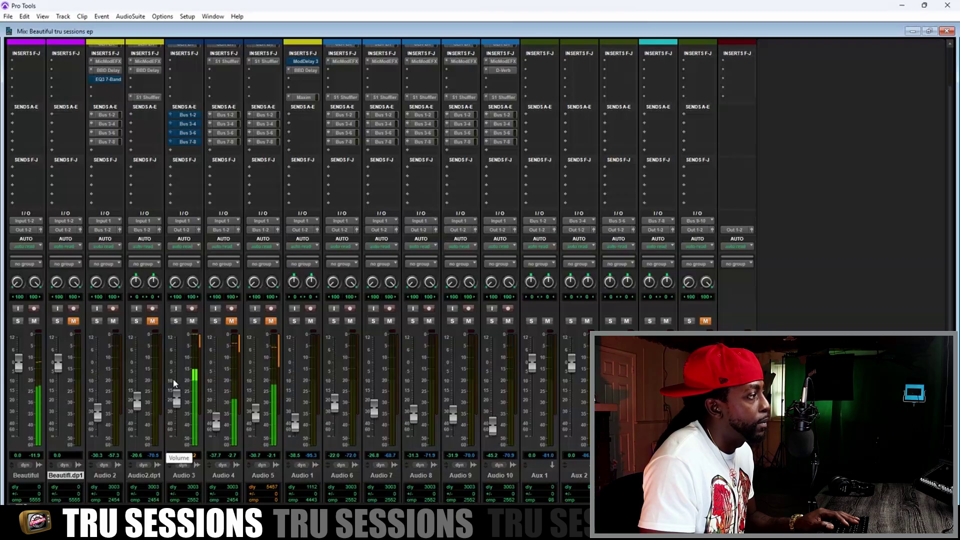
key("space")
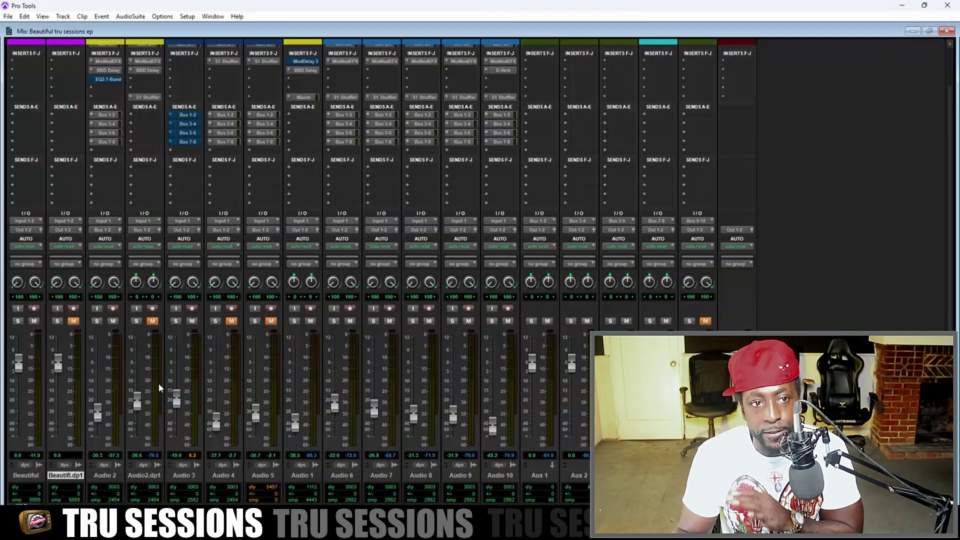
Step: Insert the stereo Mic Mod EFX plug-in in the sixth insert slot of Audio 3
scroll(200, 310, "up", 2)
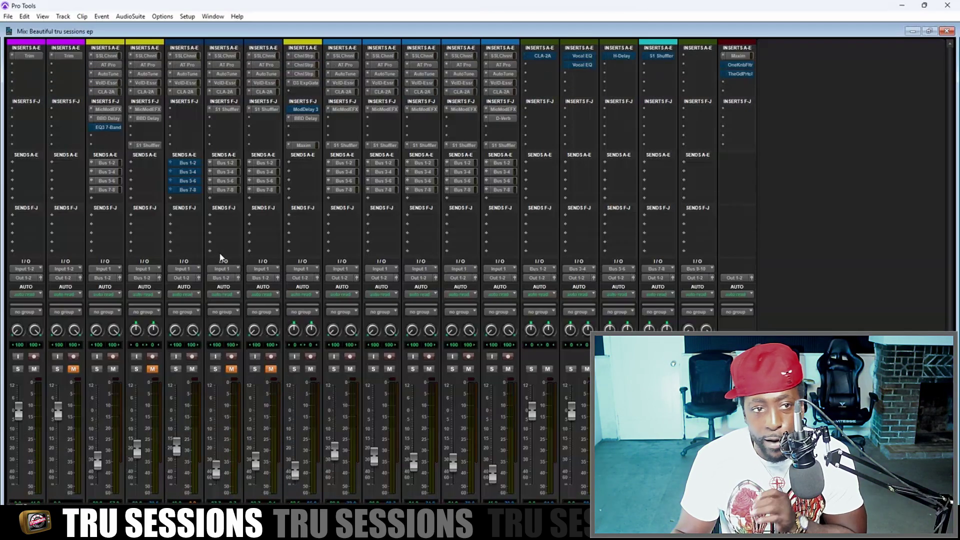
left_click(173, 109)
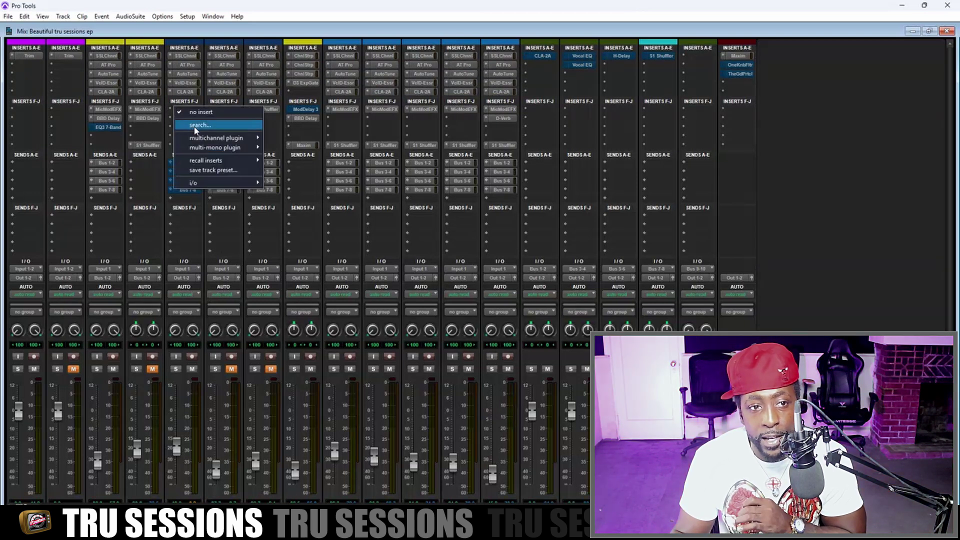
mouse_move(208, 138)
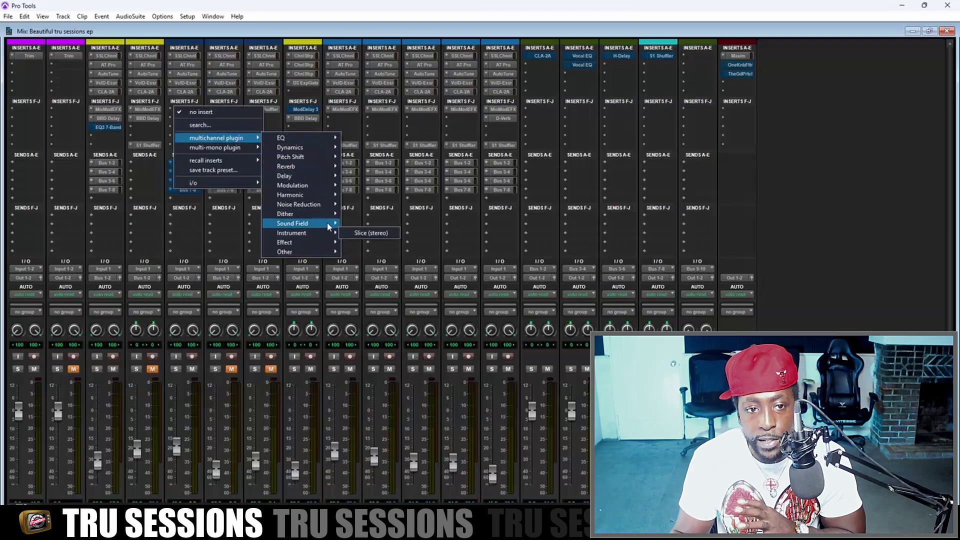
mouse_move(328, 226)
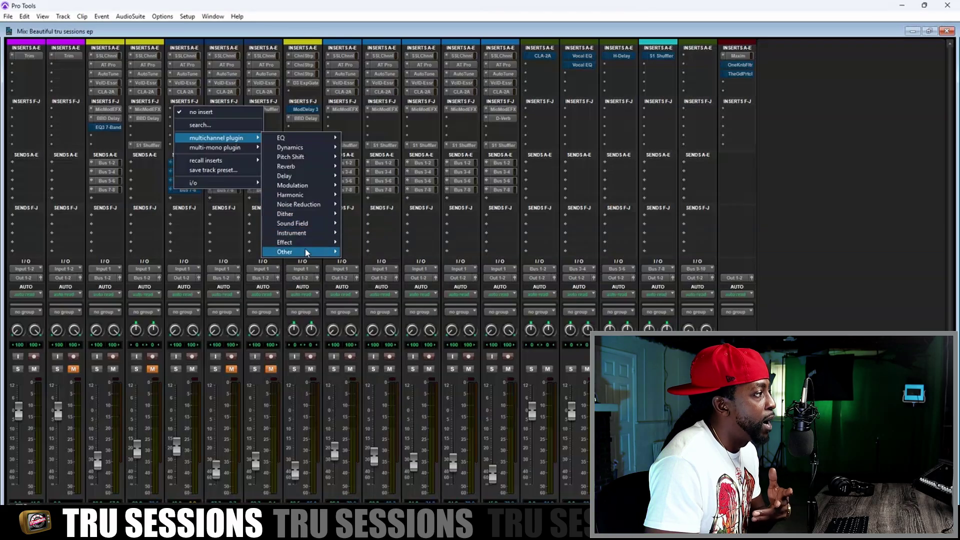
mouse_move(306, 251)
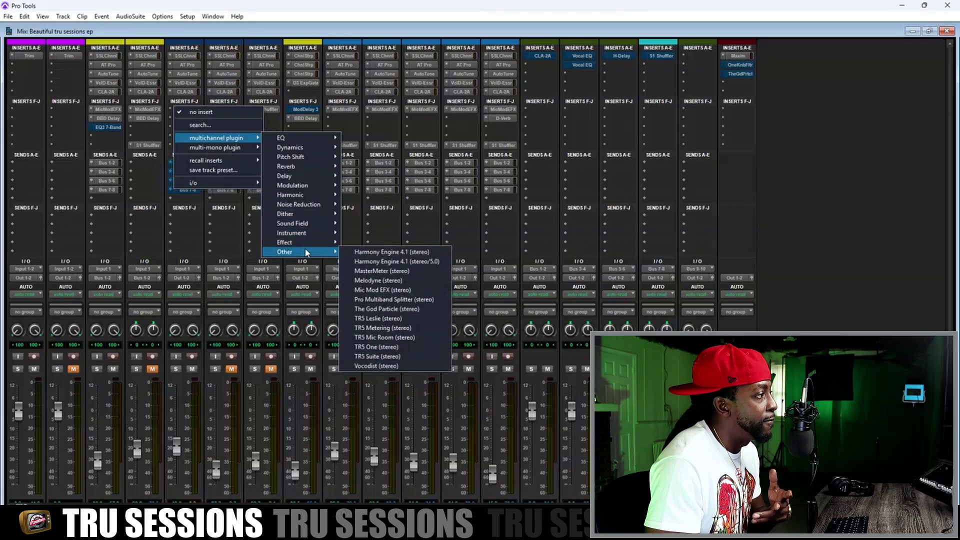
left_click(394, 291)
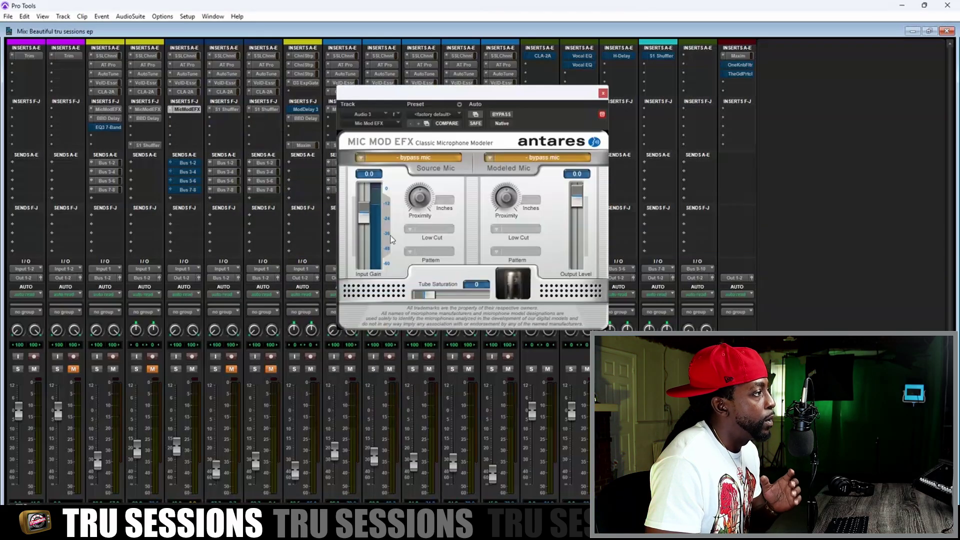
Step: Set both the source mic and the modeled mic in Mic Mod EFX to Sony C800G, and close the plug-in window
left_click(374, 159)
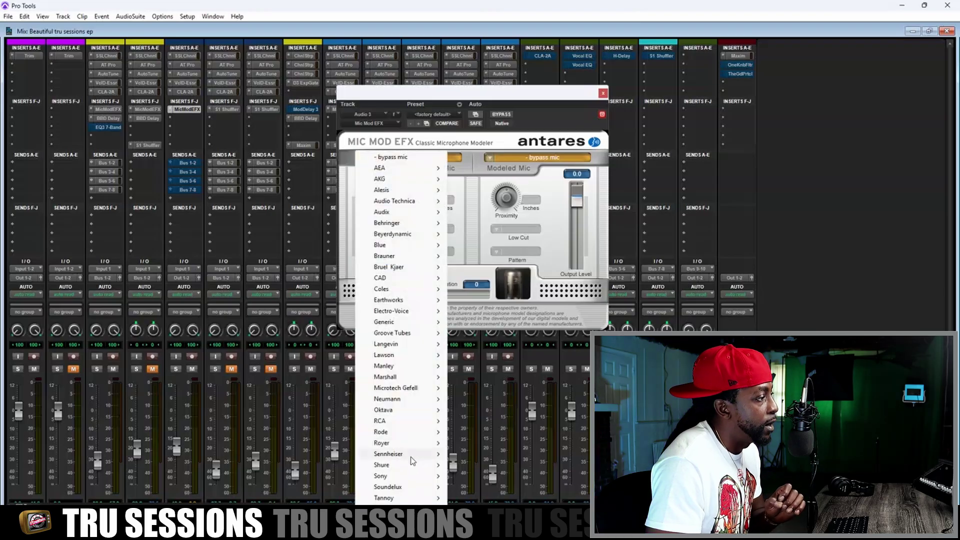
mouse_move(413, 477)
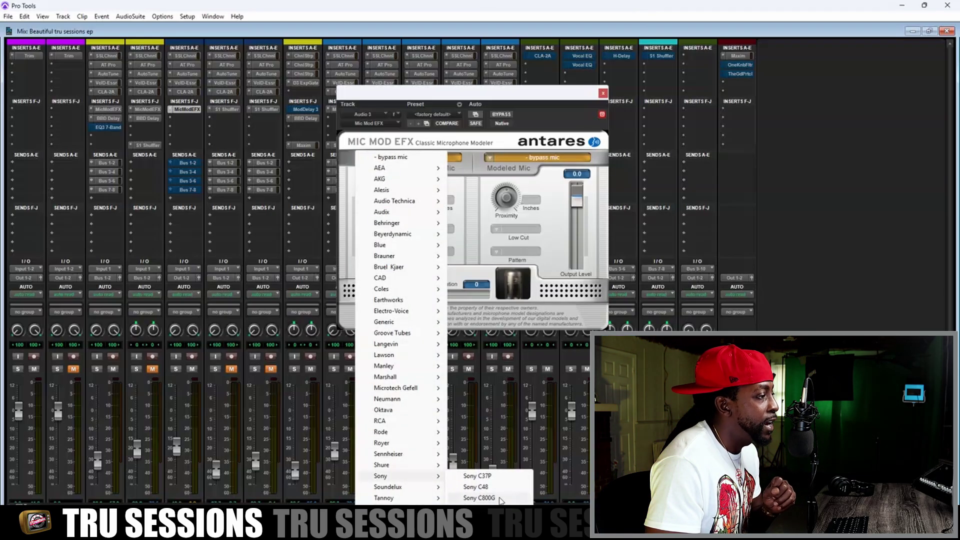
left_click(501, 499)
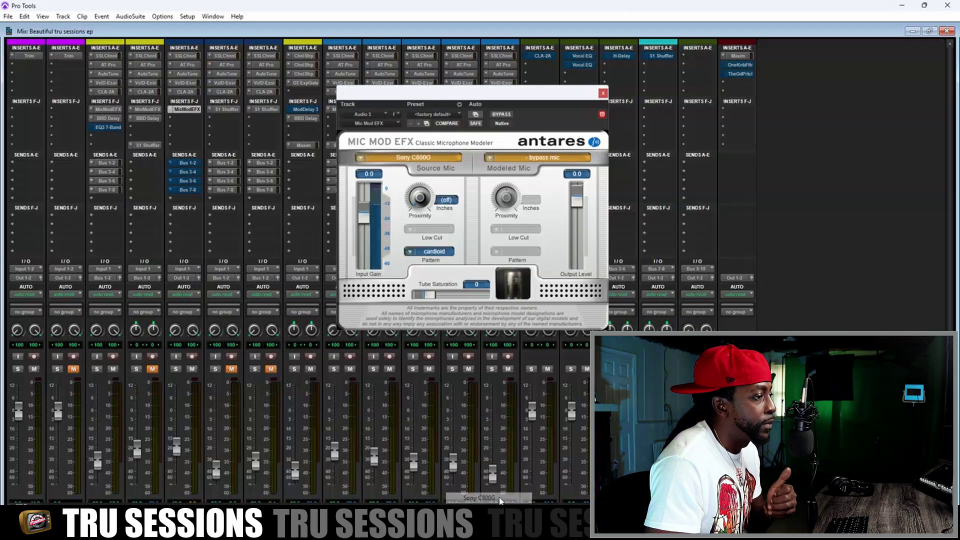
left_click(502, 156)
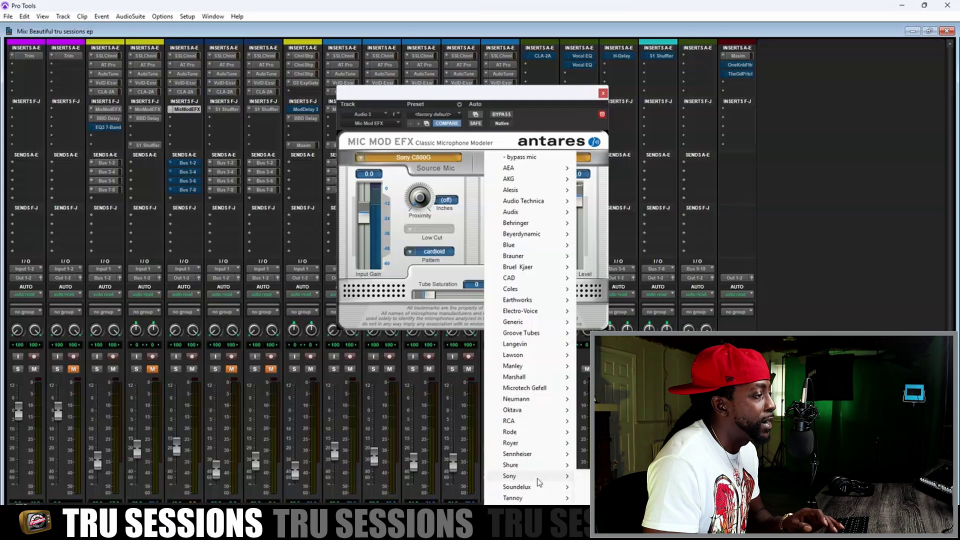
left_click(626, 499)
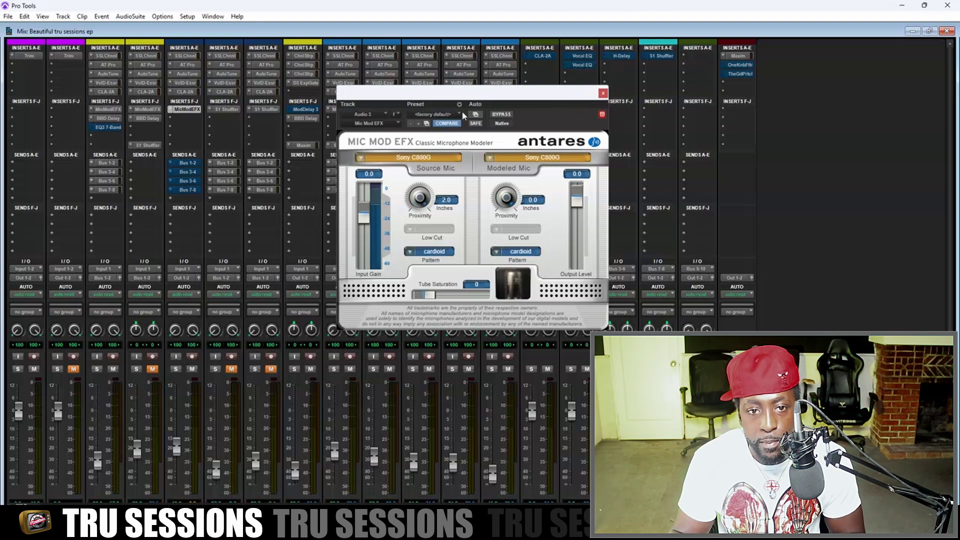
left_click(603, 94)
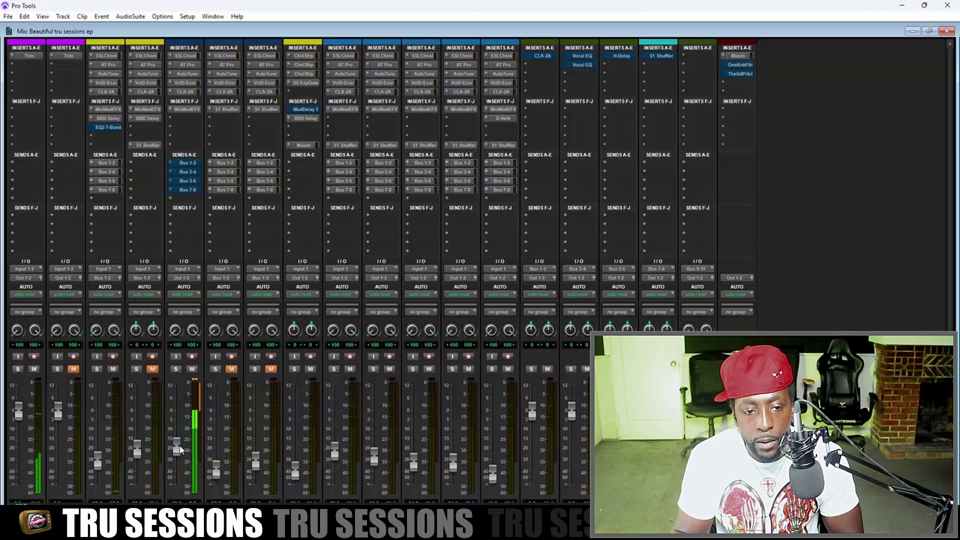
Step: Reset the pan knobs of the Aux 1 through Aux 4 tracks to their default hard-left and hard-right positions
left_click(531, 330, "alt")
left_click(549, 330, "alt")
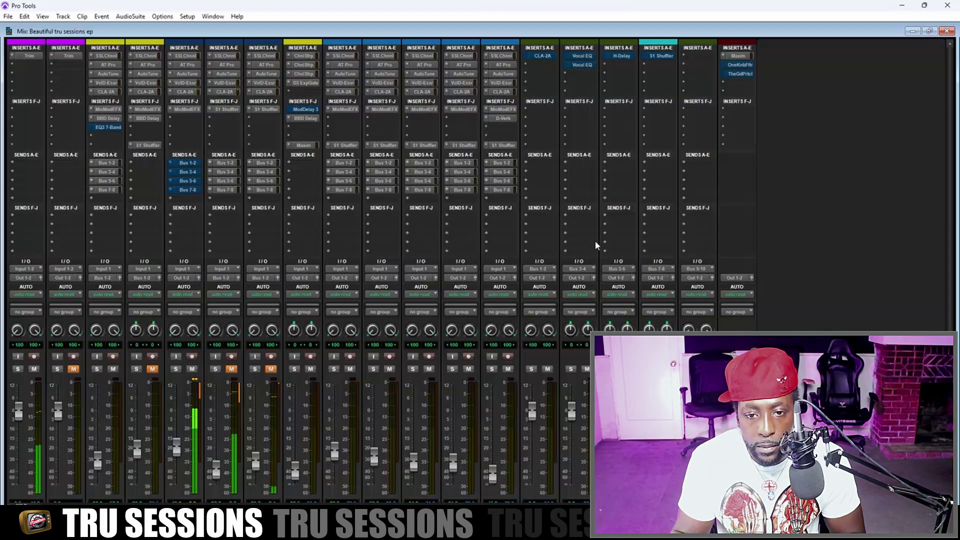
left_click(570, 330, "alt")
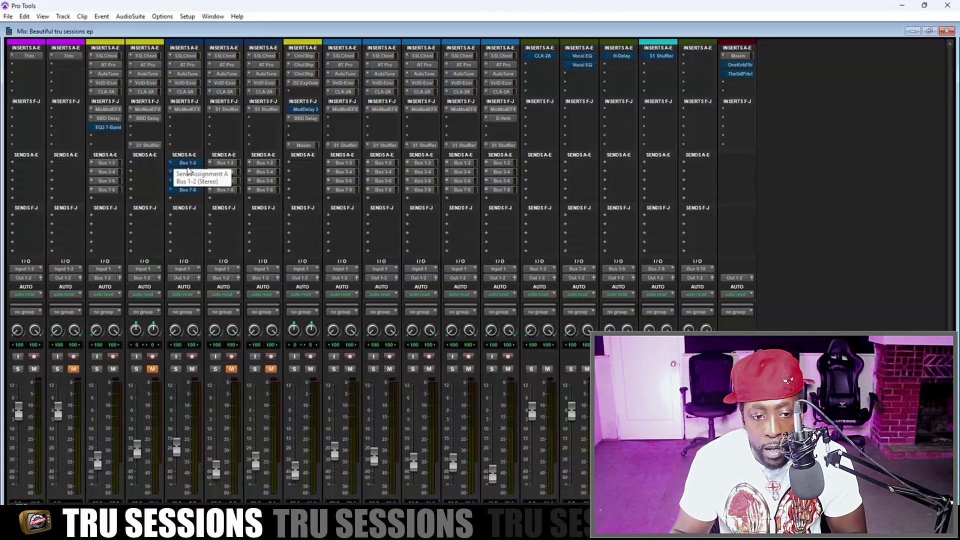
Step: Examine the sends on Audio 3 and the input bus assignments of the aux return tracks without changing them
left_click_drag(188, 168, 188, 190)
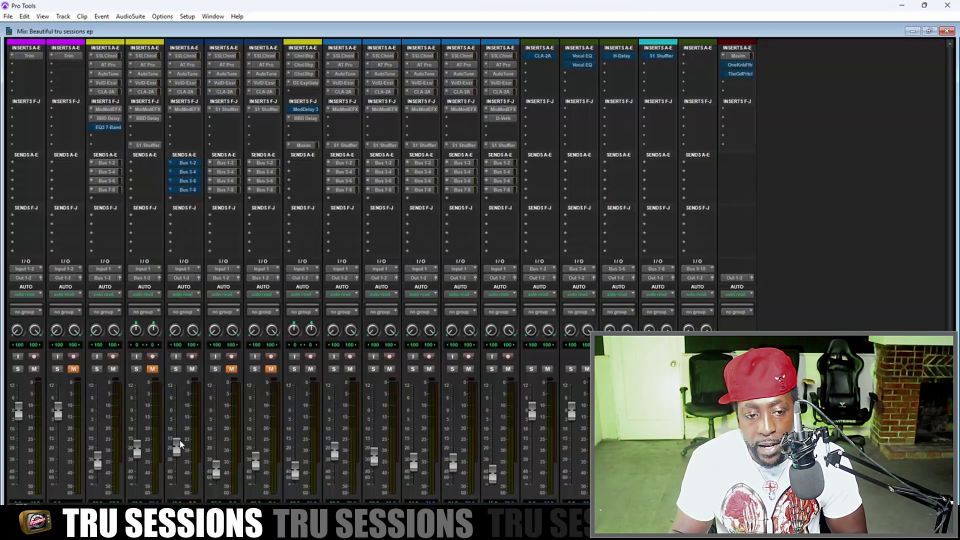
left_click_drag(180, 443, 180, 446)
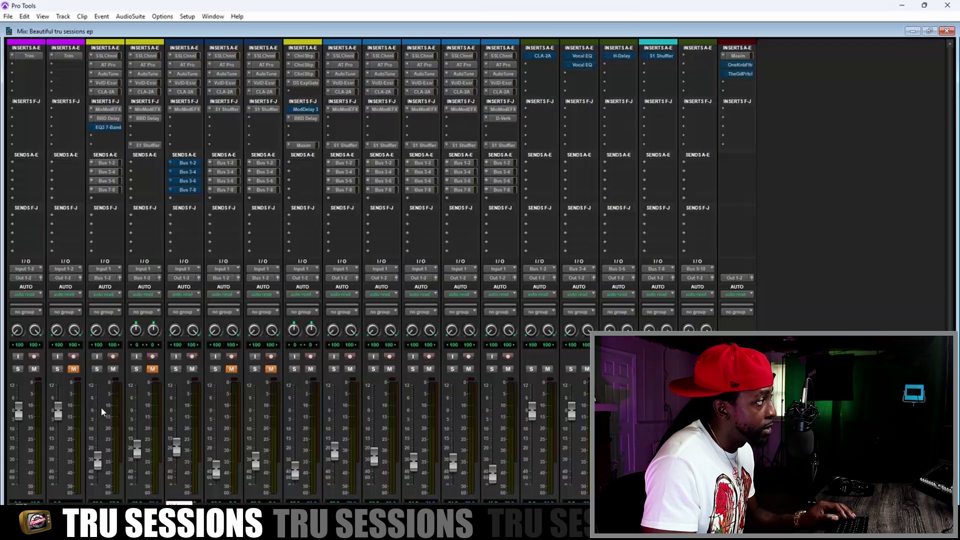
left_click(542, 270)
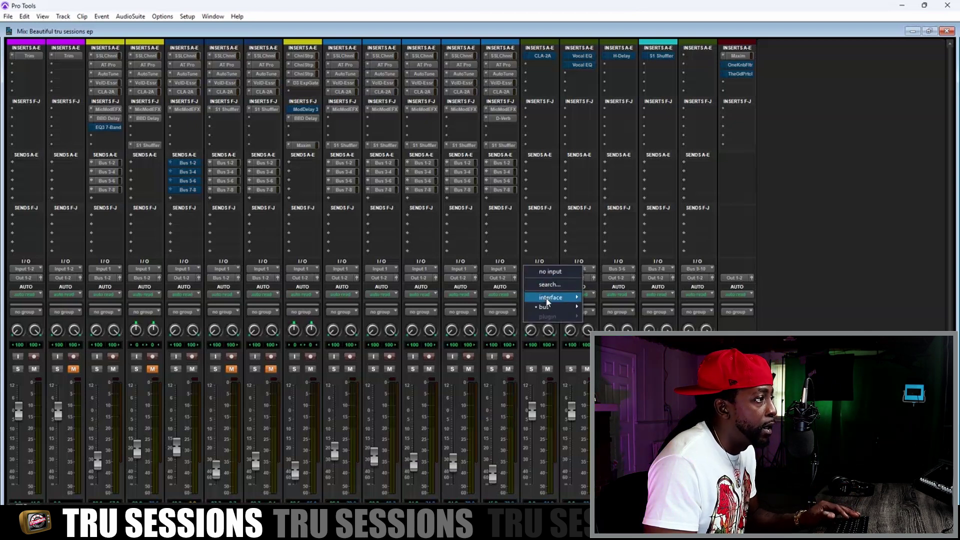
mouse_move(550, 306)
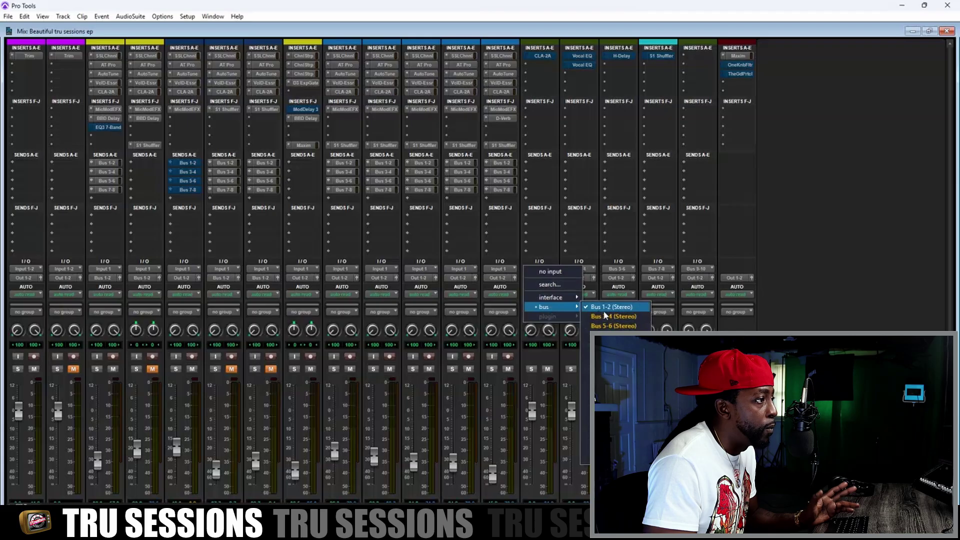
left_click(595, 268)
left_click(595, 269)
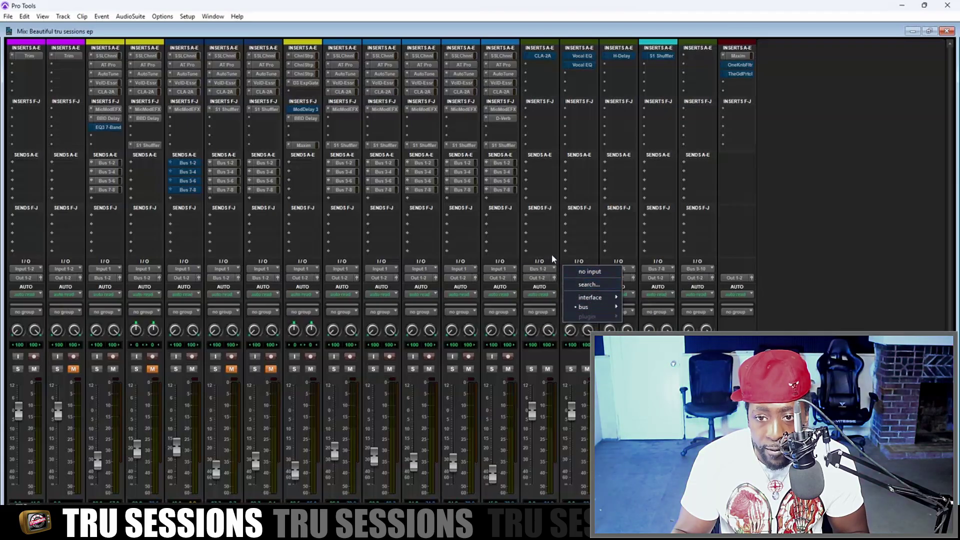
left_click(706, 271)
left_click(705, 271)
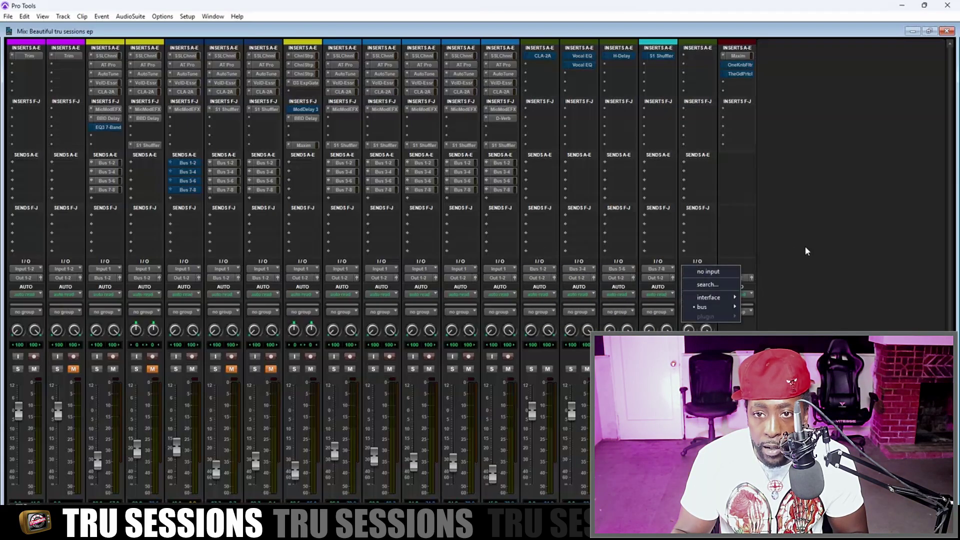
left_click(806, 244)
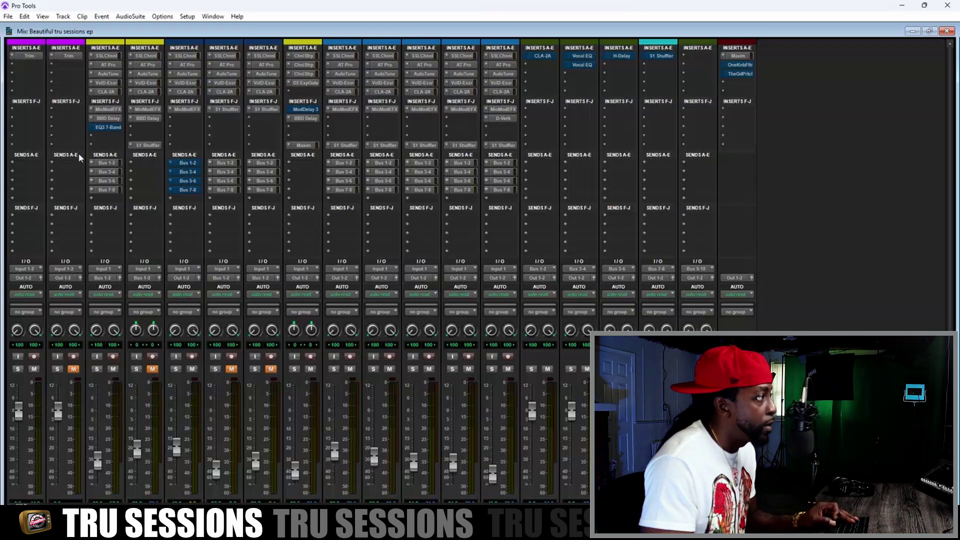
Step: Take the CLA-2A compressor on Aux 1 out of bypass and close its window
left_click(544, 55)
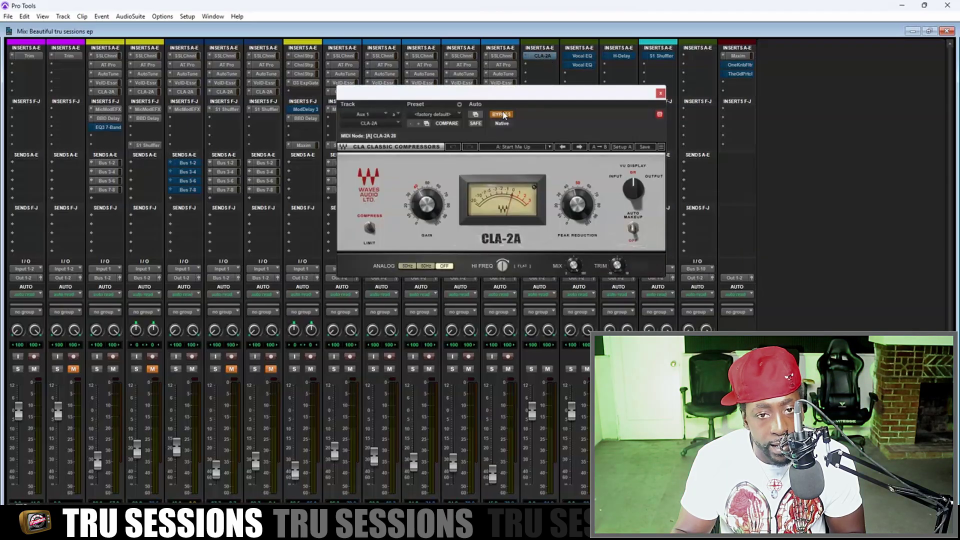
left_click(503, 115)
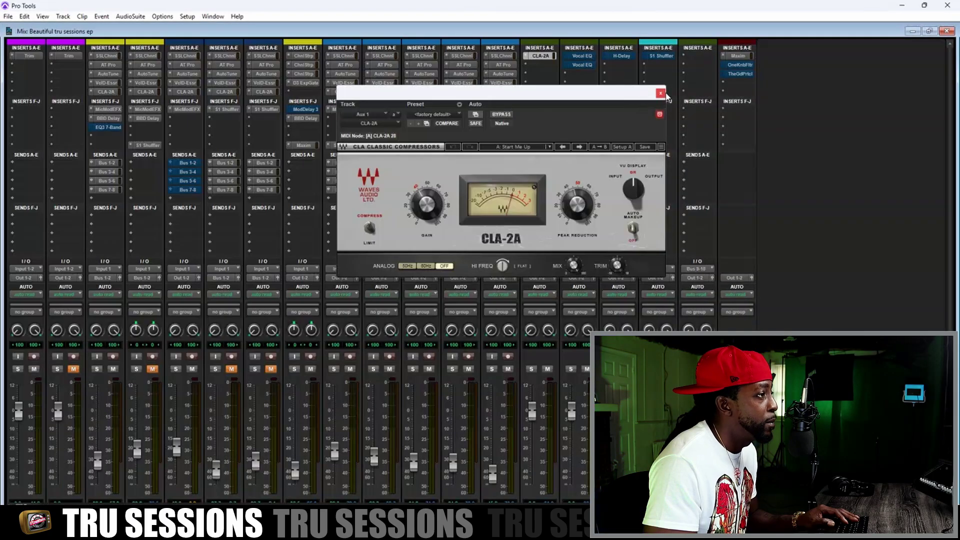
left_click(661, 93)
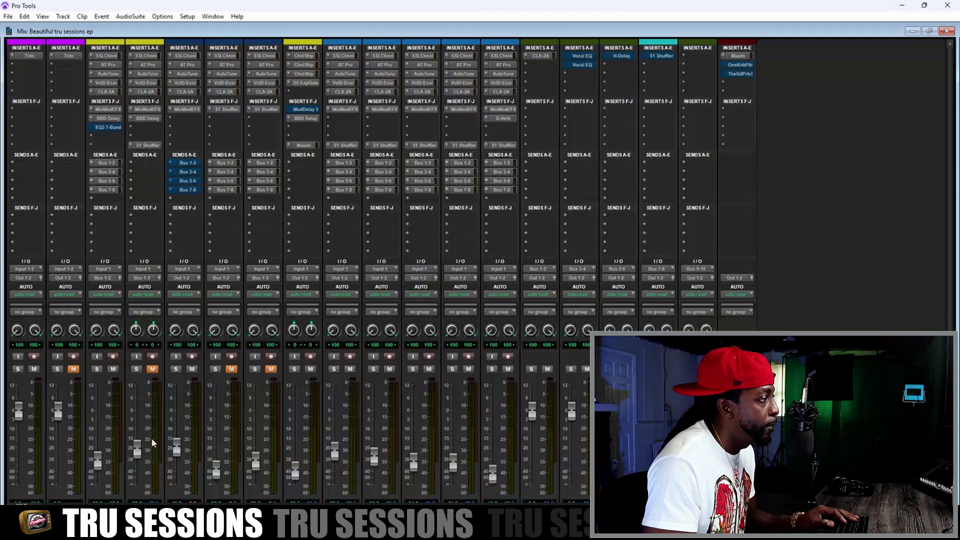
Step: Activate the Bus 1-2 send on Audio 3 during playback and lower the track's volume fader slightly while auditioning the parallel compression
key("space")
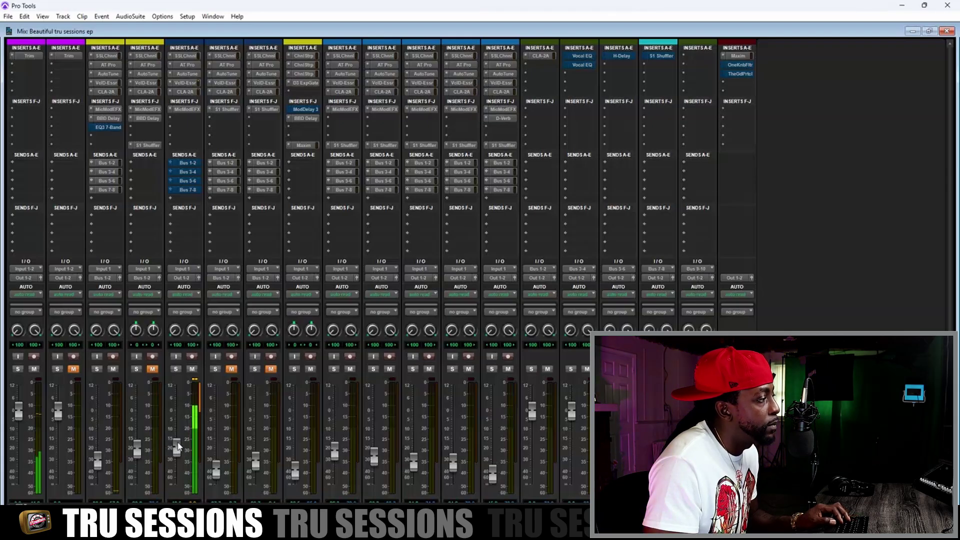
left_click(186, 163)
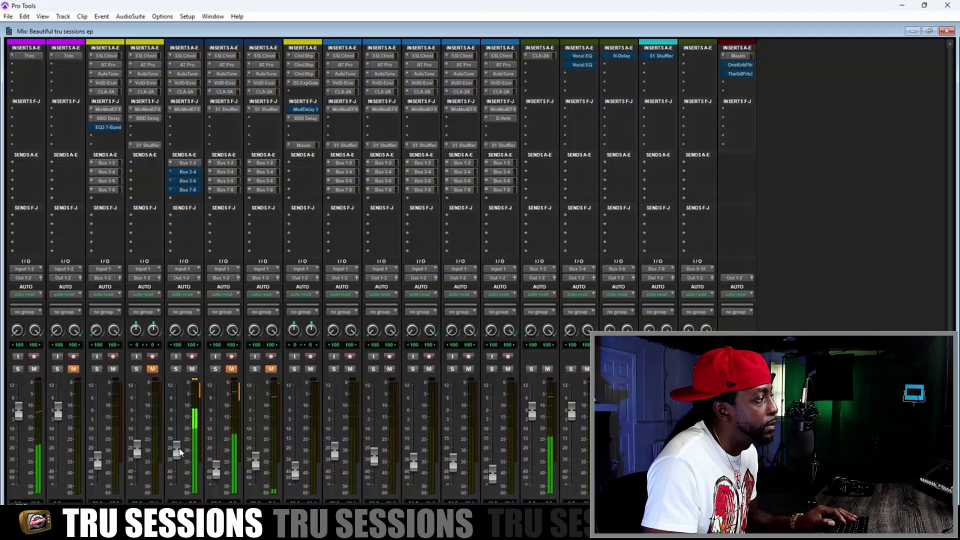
left_click_drag(180, 451, 183, 455)
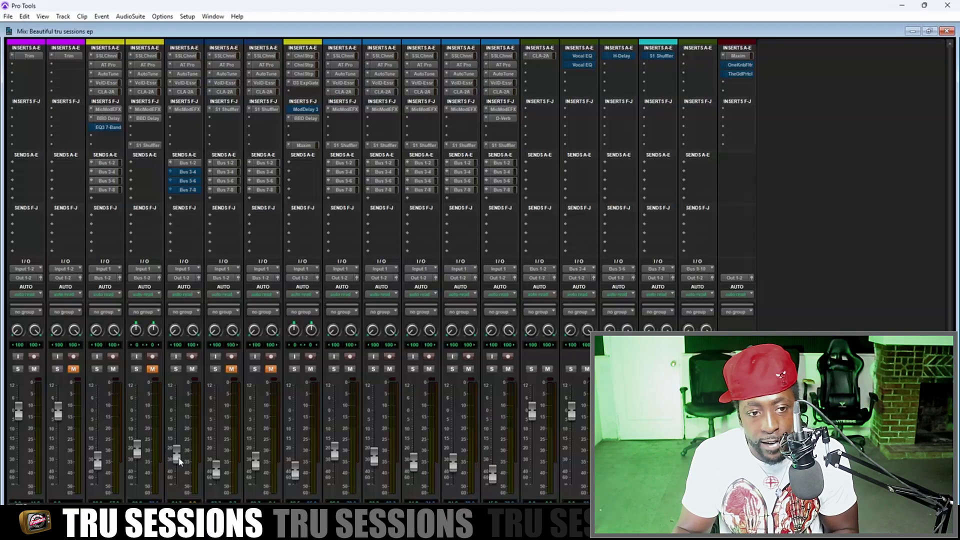
key("space")
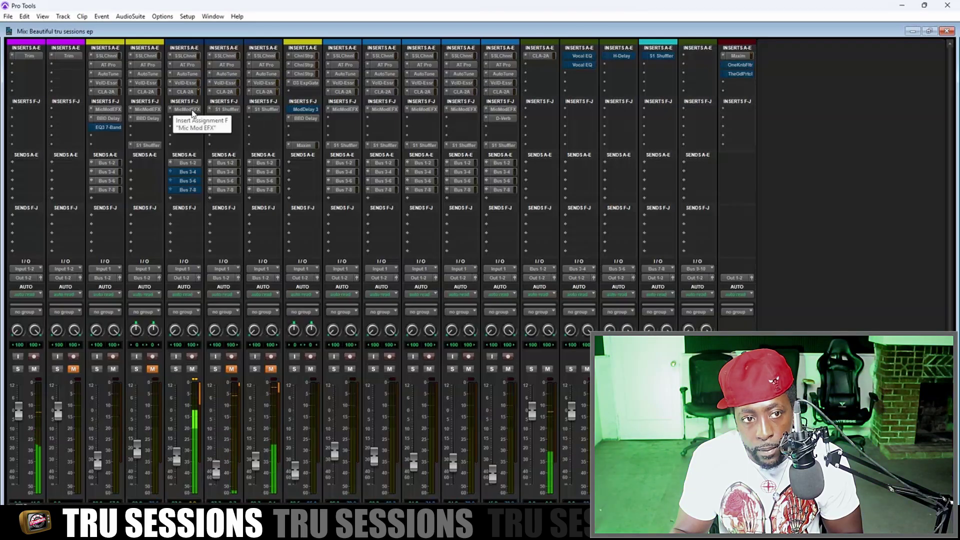
Step: Take both Vocal EQ inserts on Aux 2 out of bypass, close their windows, and activate the Bus 3-4 send on Audio 3
left_click(582, 56)
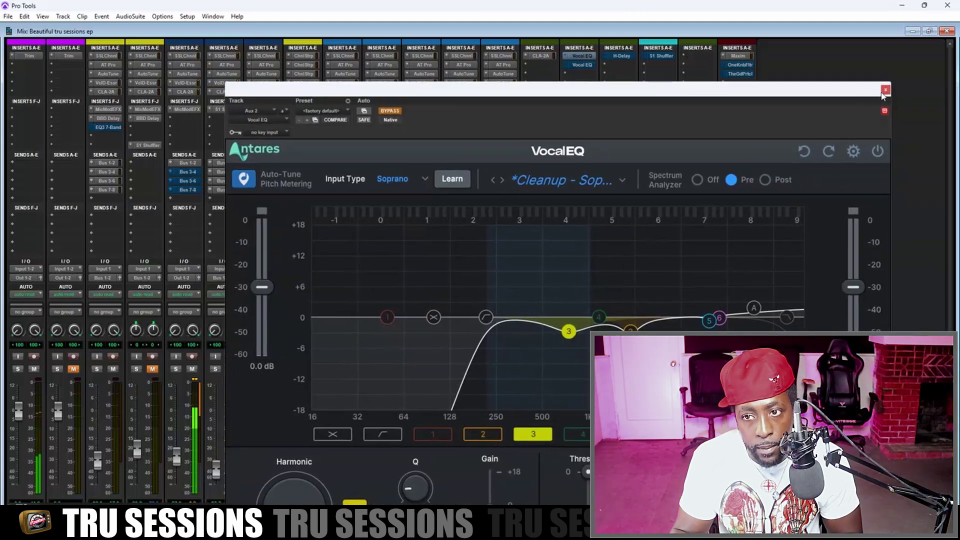
left_click(885, 93)
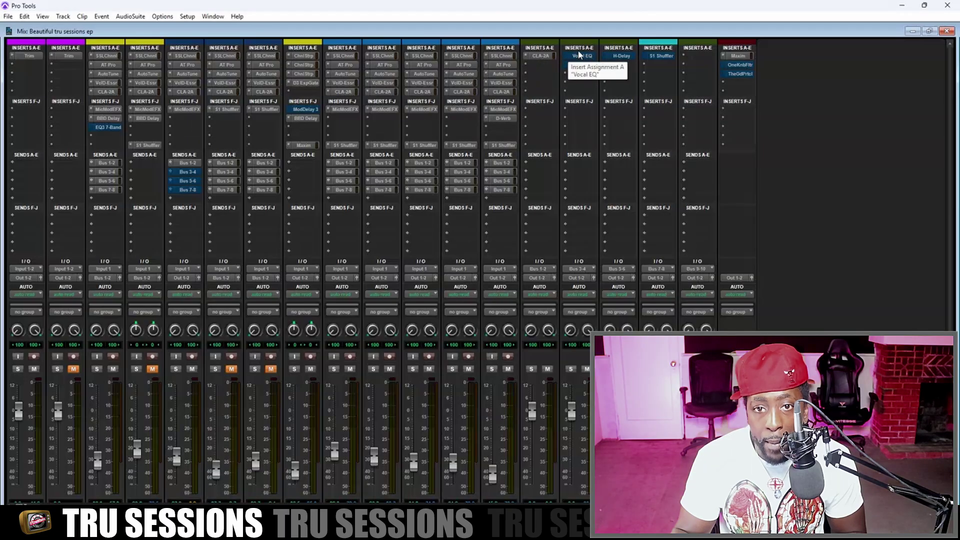
left_click(582, 56)
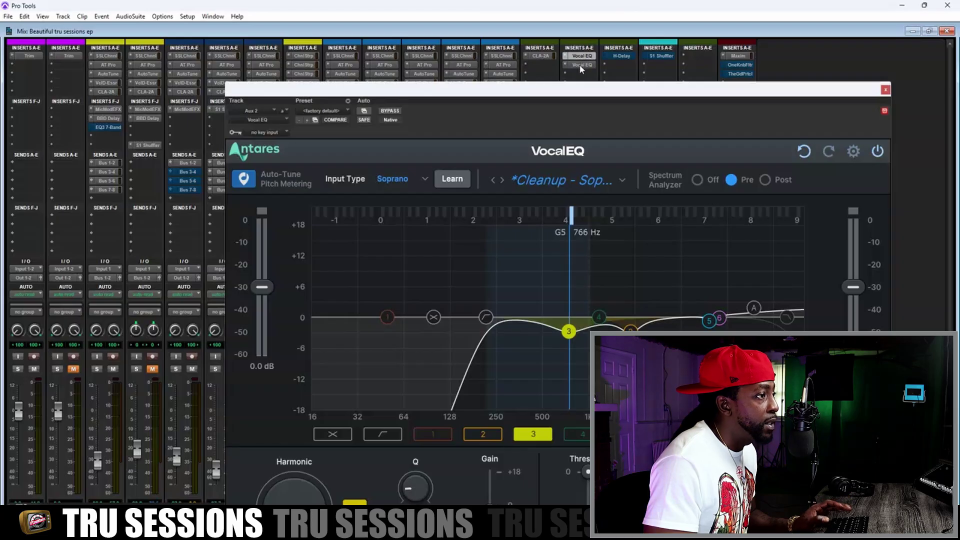
left_click(581, 65)
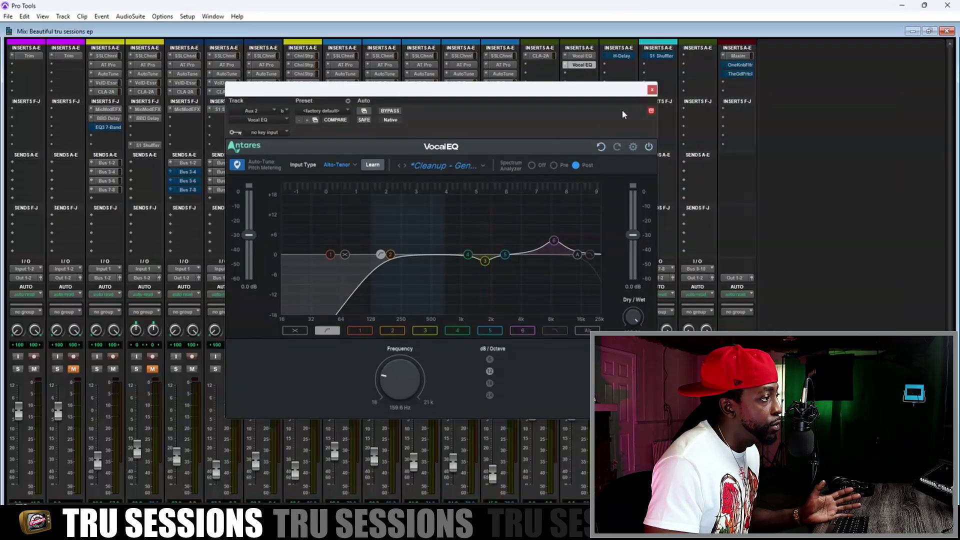
left_click_drag(615, 98, 607, 133)
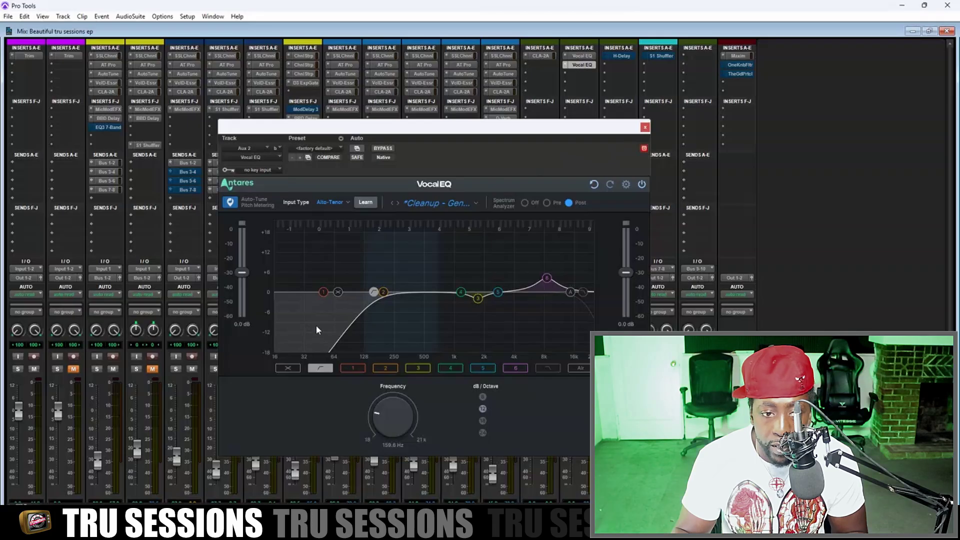
left_click(644, 128)
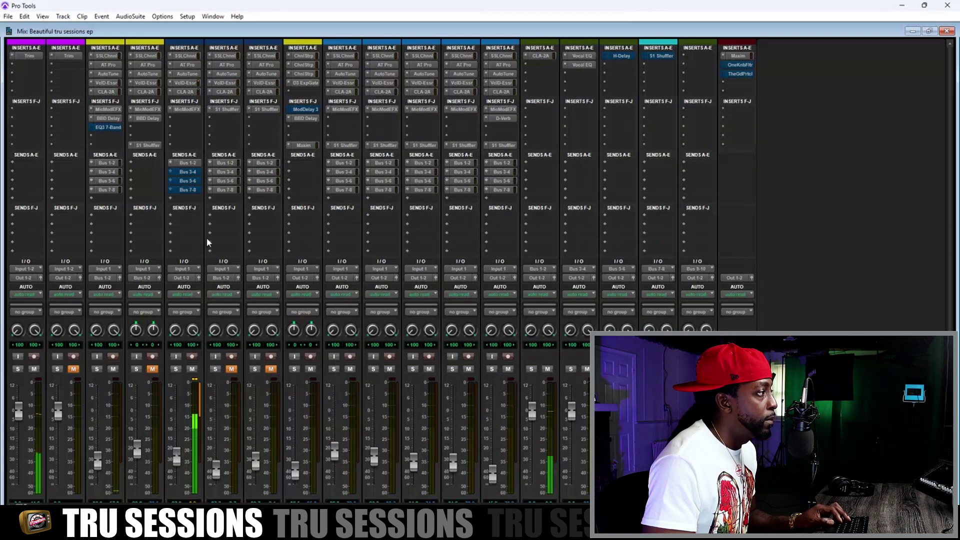
left_click(190, 171)
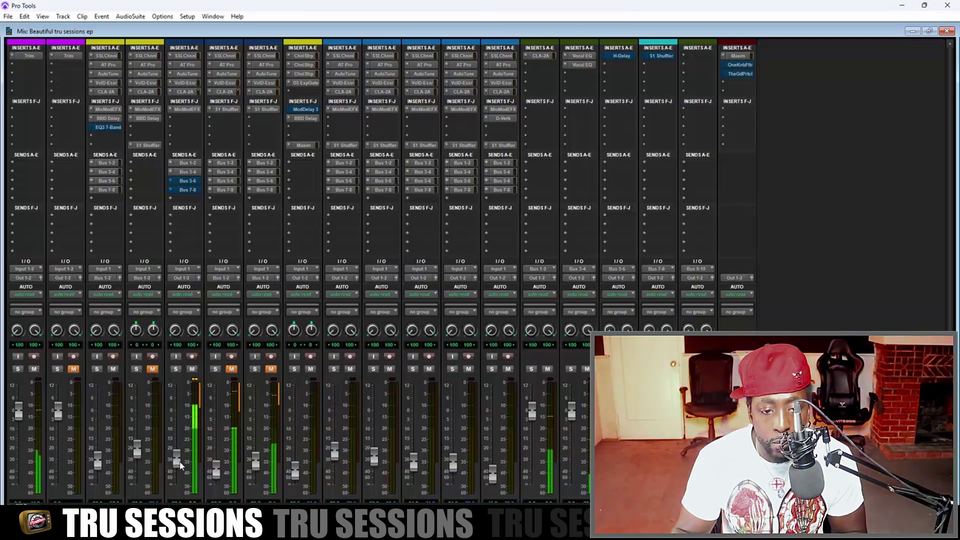
Step: Fine-tune the Audio 3 volume fader to -26.5 dB against the beat during playback
scroll(181, 464, "down", 2)
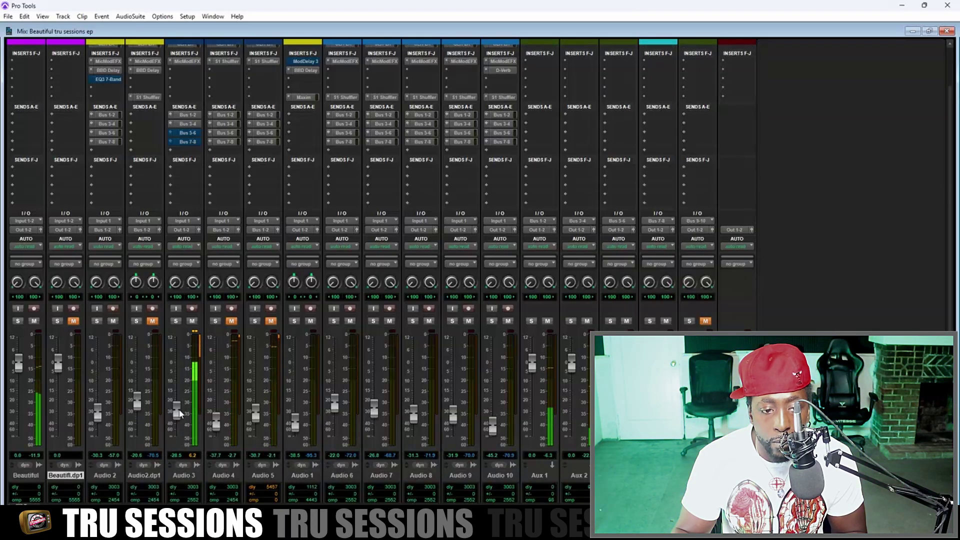
mouse_move(180, 413)
left_mouse_down()
mouse_move(181, 423)
mouse_move(178, 411)
left_mouse_up()
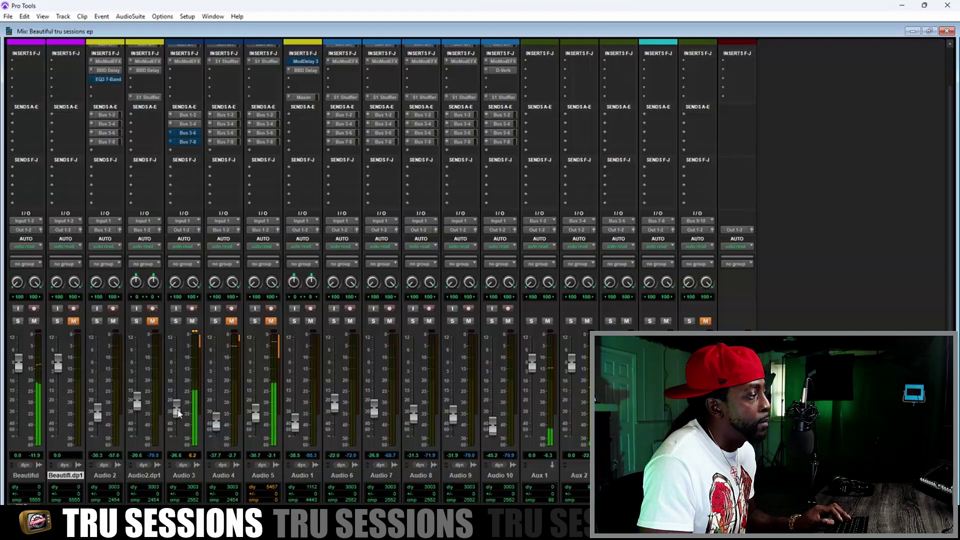
left_click_drag(178, 415, 180, 411)
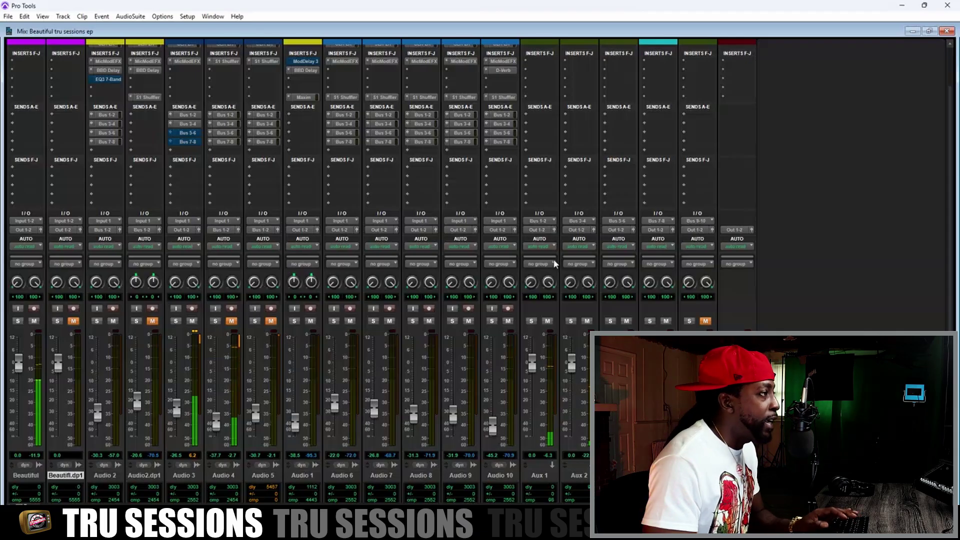
Step: Review the cleanup EQ curve in the first Vocal EQ insert on Aux 2 and close its window
double_click(726, 33)
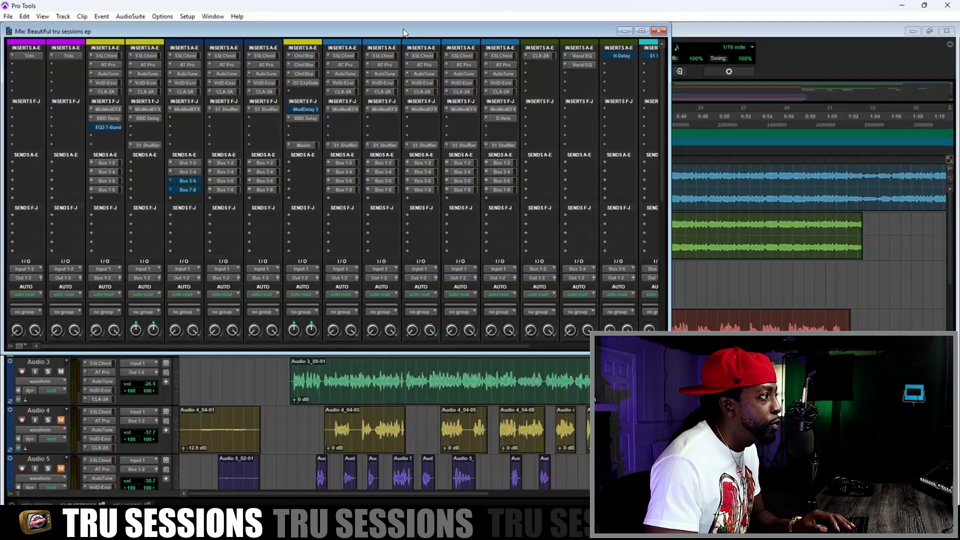
double_click(405, 32)
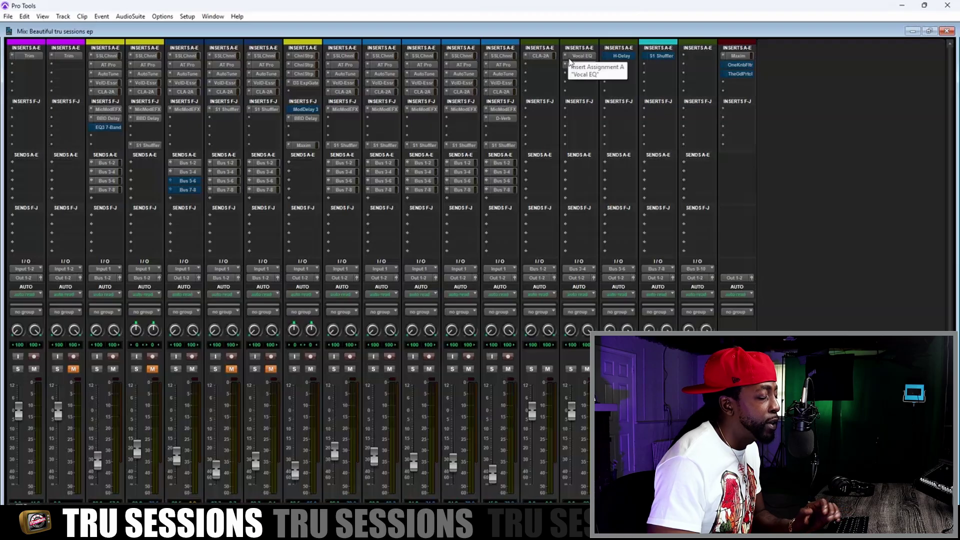
left_click(571, 57)
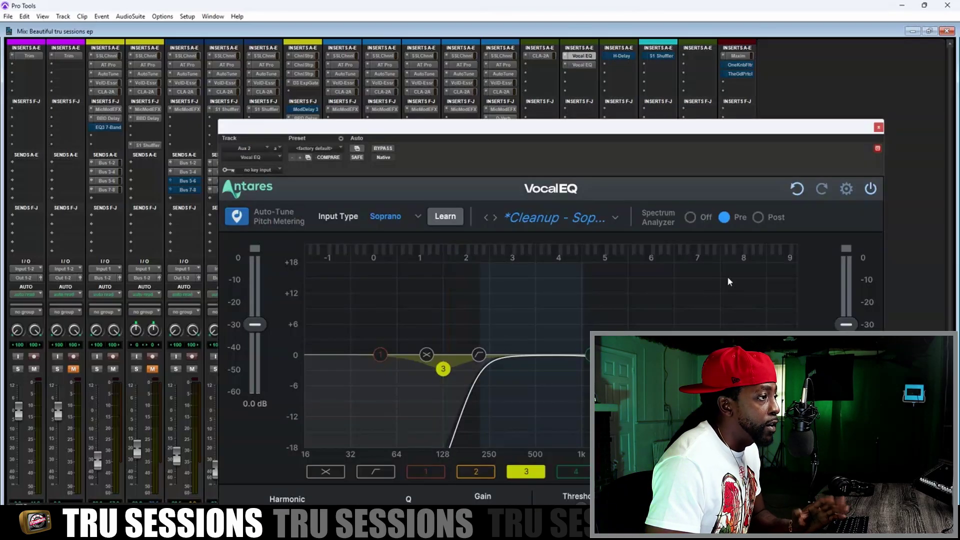
left_click_drag(668, 134, 655, 88)
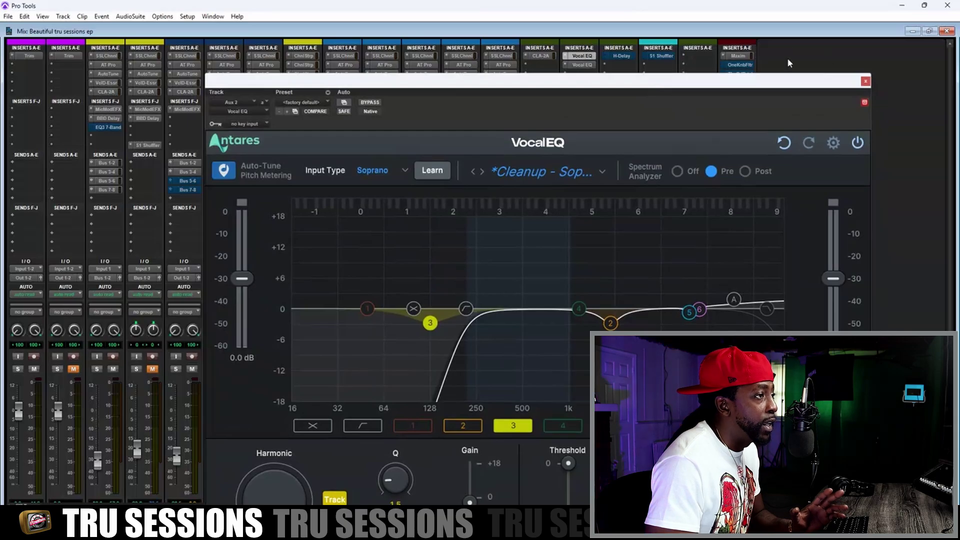
left_click(865, 81)
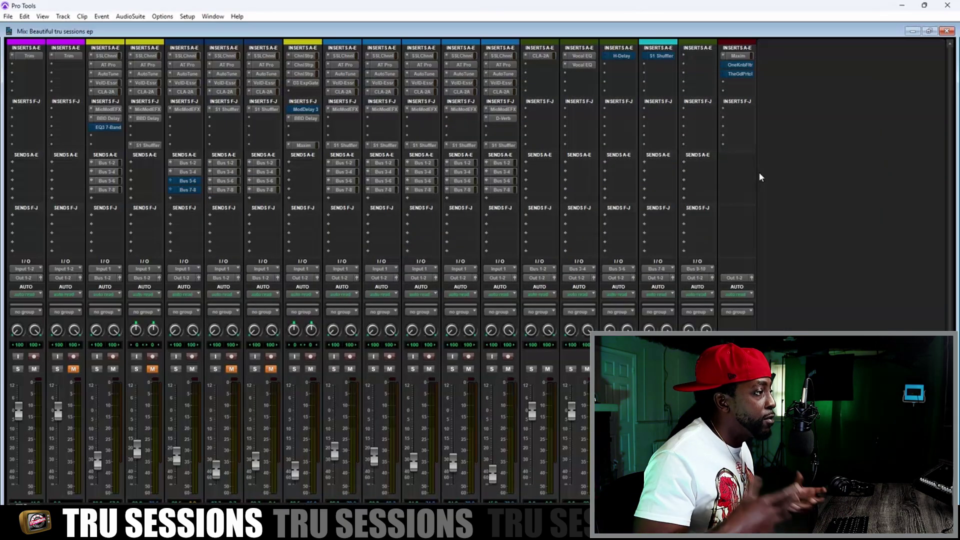
Step: Take the H-Delay on Aux 3 out of bypass and unmute the Bus 5-6 send on Audio 3
left_click(620, 56)
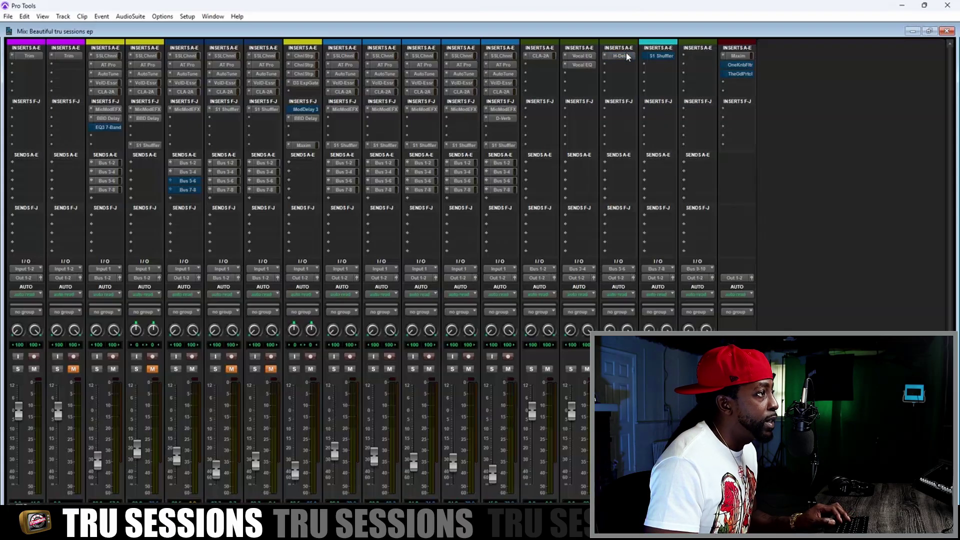
left_click(192, 181)
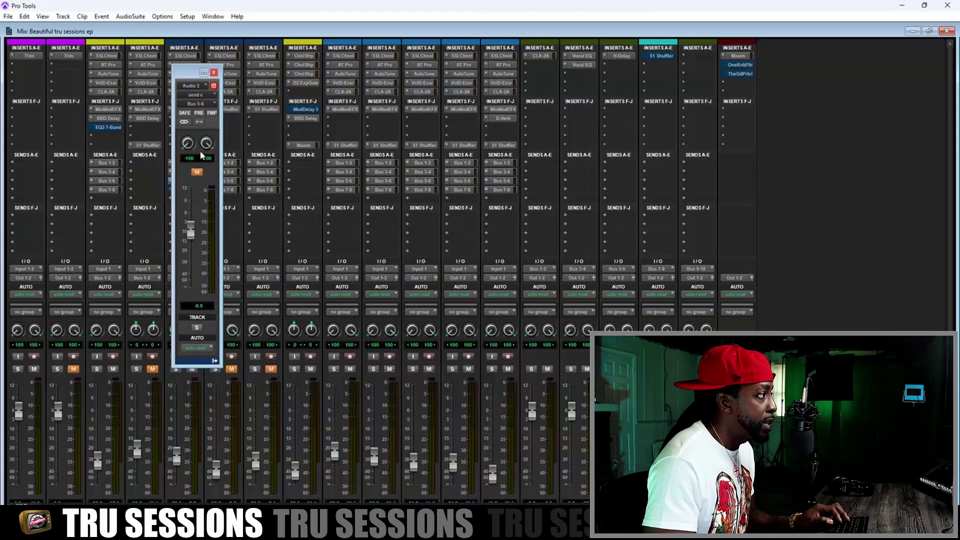
left_click(200, 173)
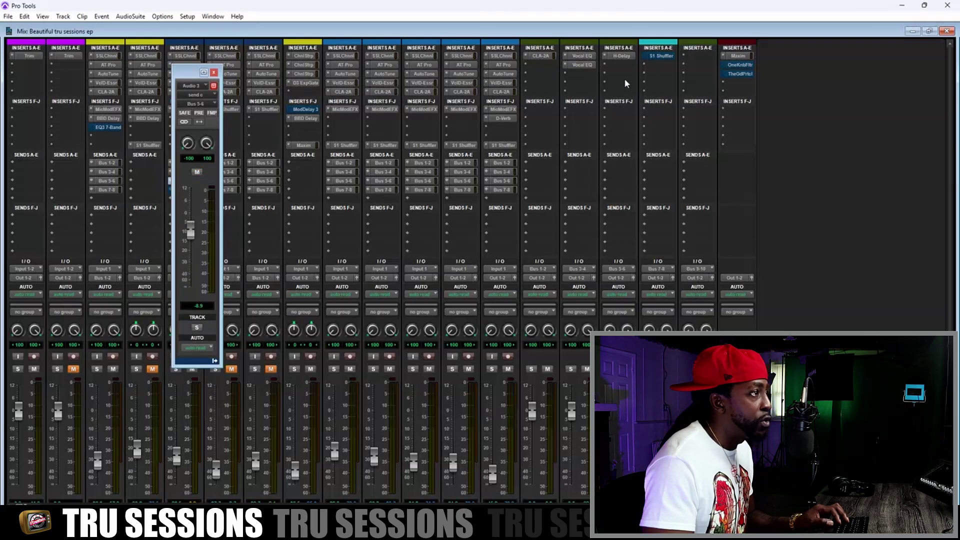
Step: Examine the H-Delay controls on Aux 3, test the high-pass filter leaving it off, and close the plug-in window
left_click(623, 56)
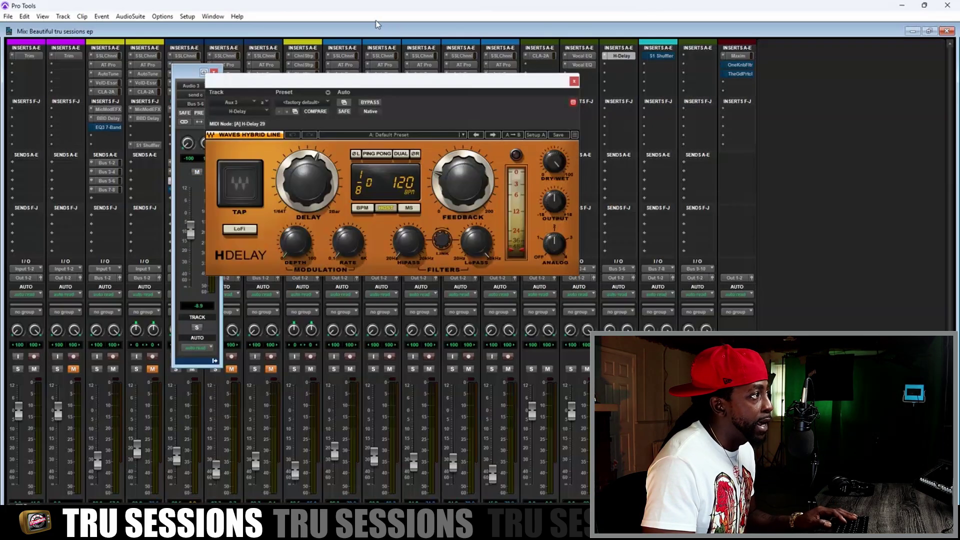
double_click(344, 31)
double_click(343, 31)
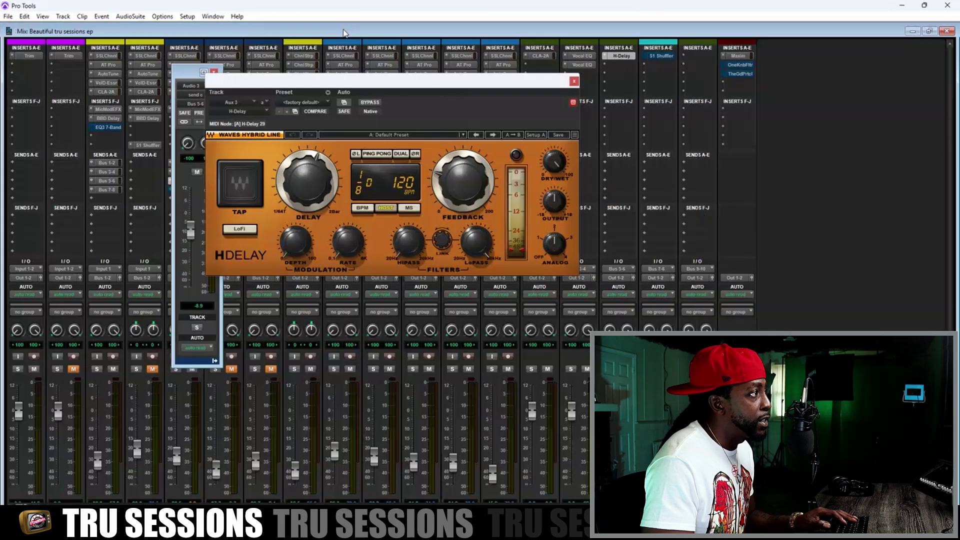
left_click_drag(363, 84, 488, 204)
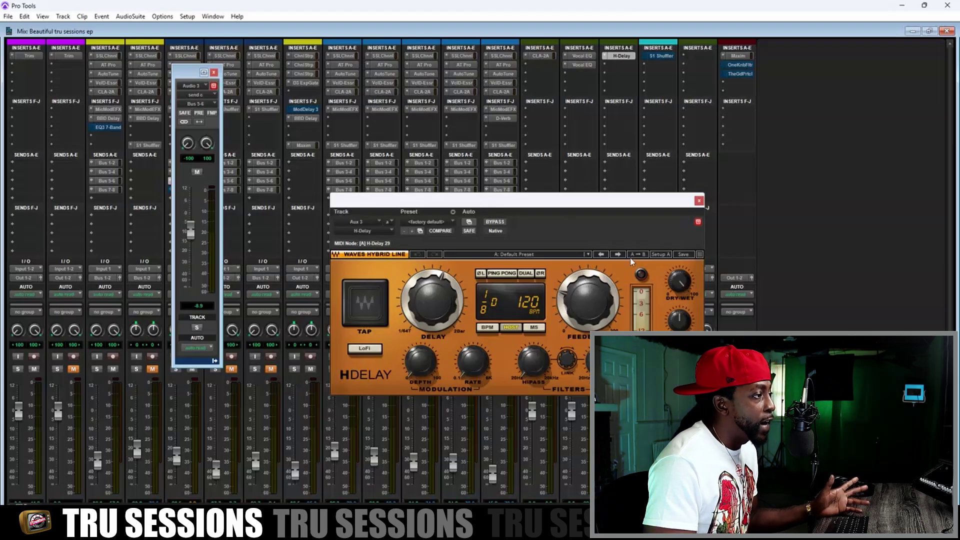
mouse_move(532, 361)
left_mouse_down()
mouse_move(533, 342)
mouse_move(533, 359)
mouse_move(549, 365)
mouse_move(533, 371)
left_mouse_up()
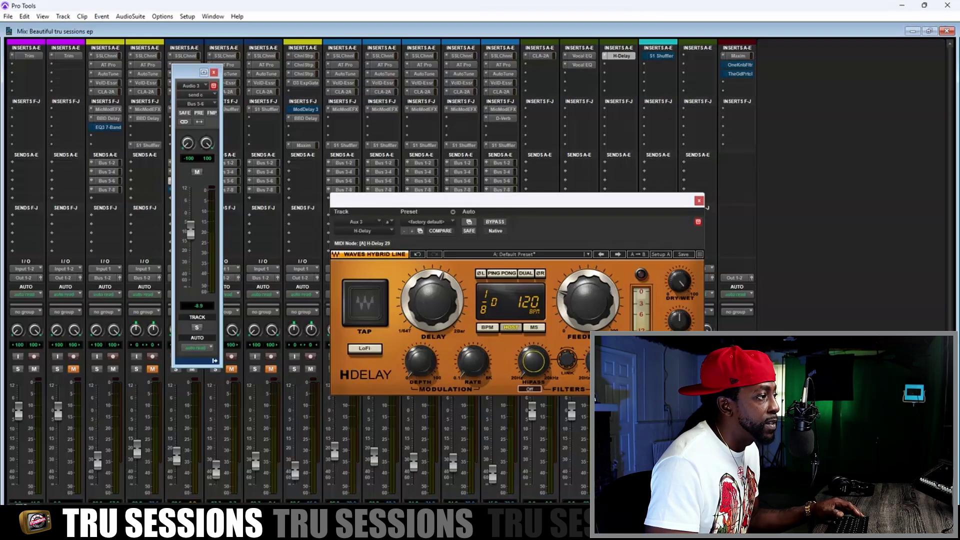
double_click(480, 27)
double_click(478, 31)
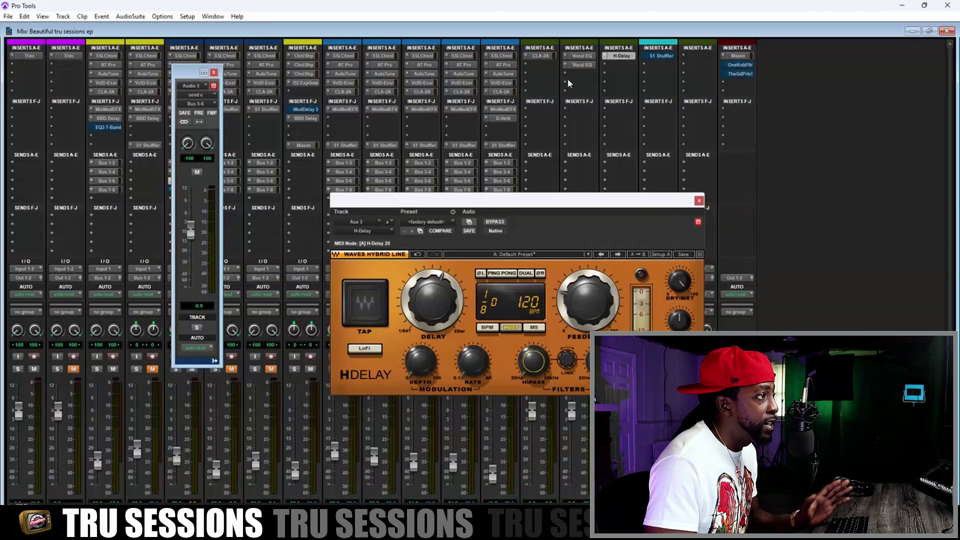
left_click(699, 201)
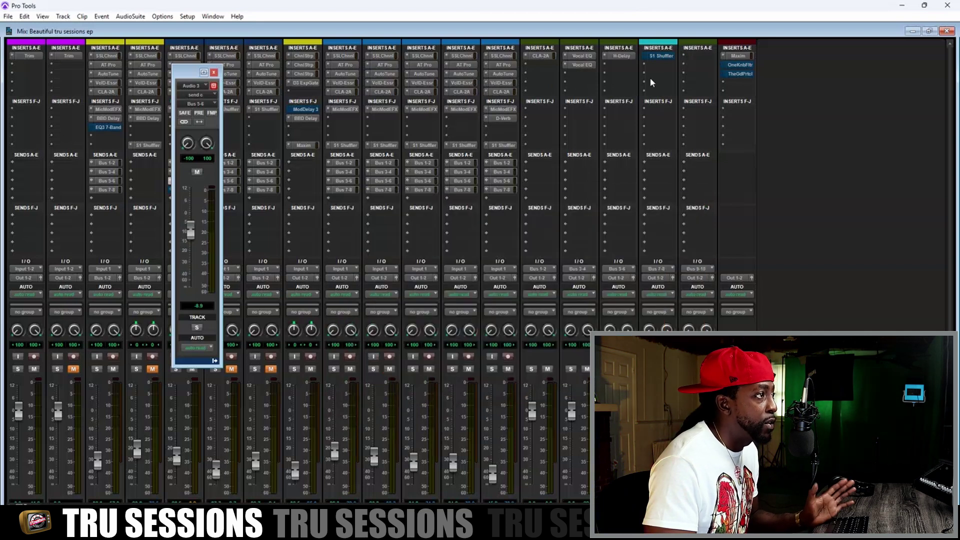
Step: Check the level of the Bus 5-6 send on Audio 3 and close its send window
left_click(213, 72)
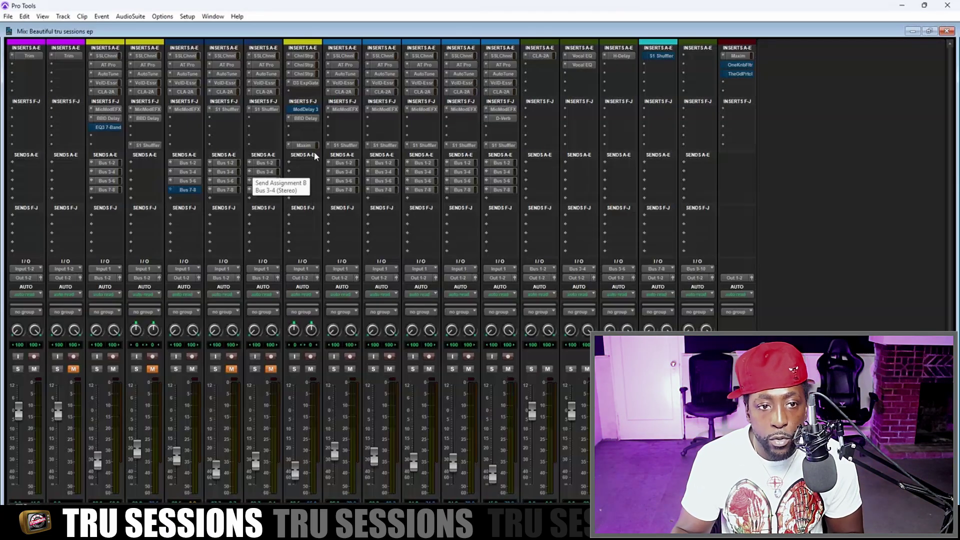
left_click(195, 181)
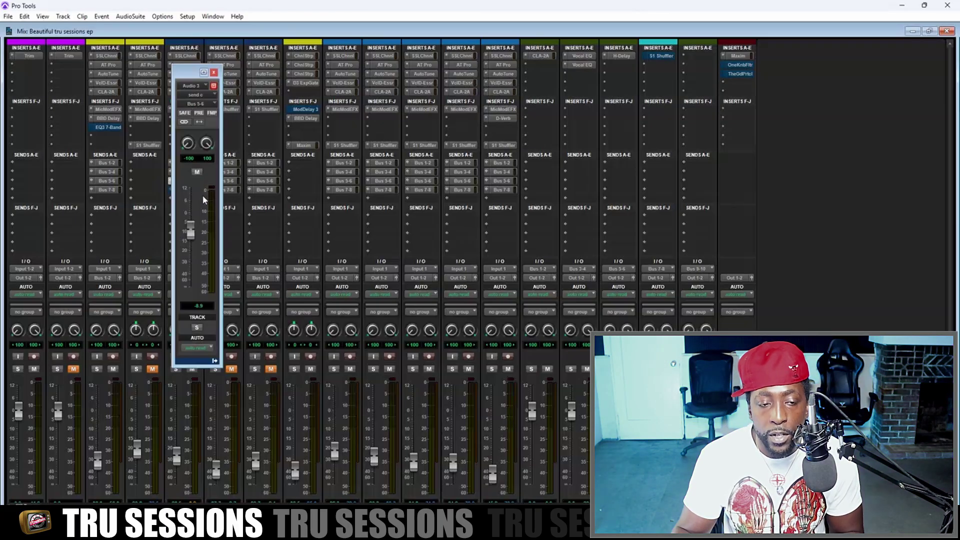
left_click(213, 72)
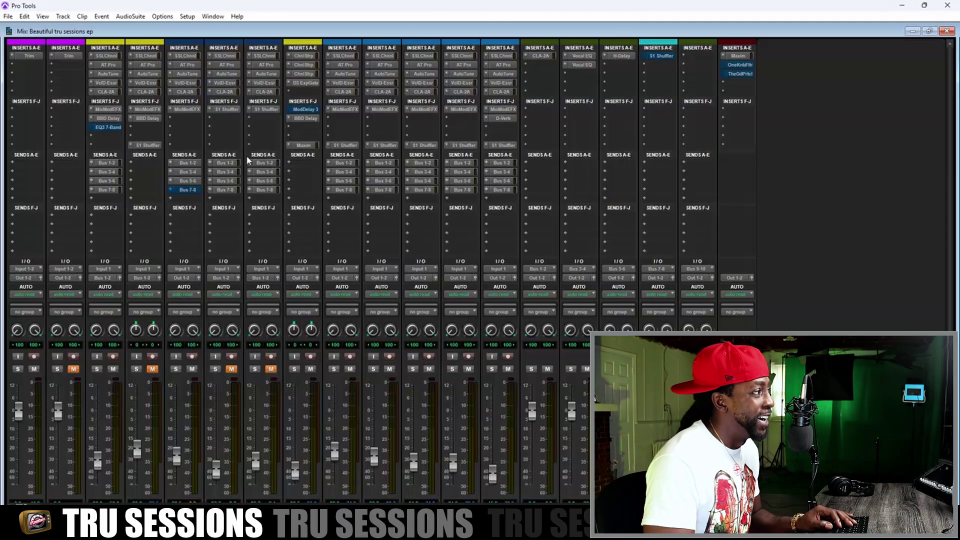
Step: Enable the S1 Shuffler on Aux 4 with the Bus 7-8 send on Audio 3, and compare it with the S1 Shuffler on Audio 4
left_click(662, 56)
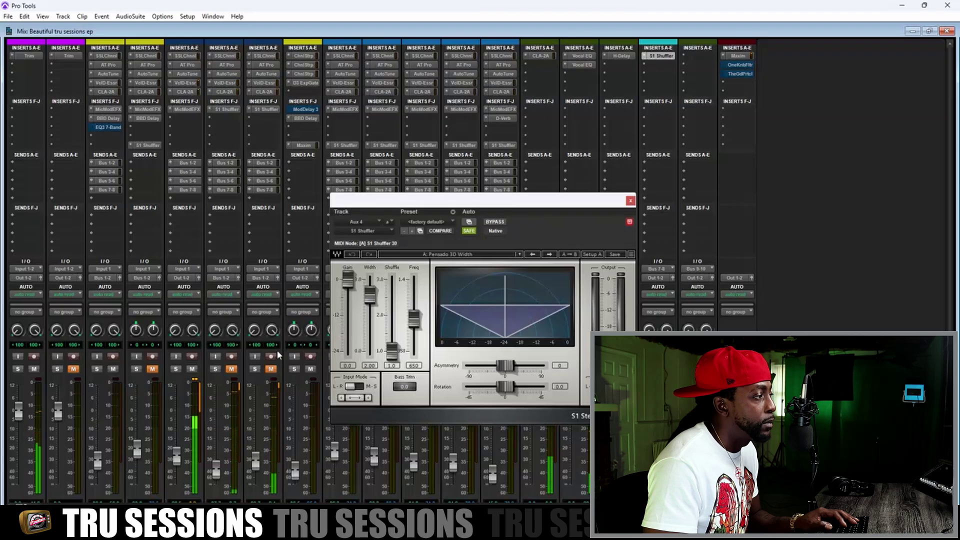
left_click(631, 202)
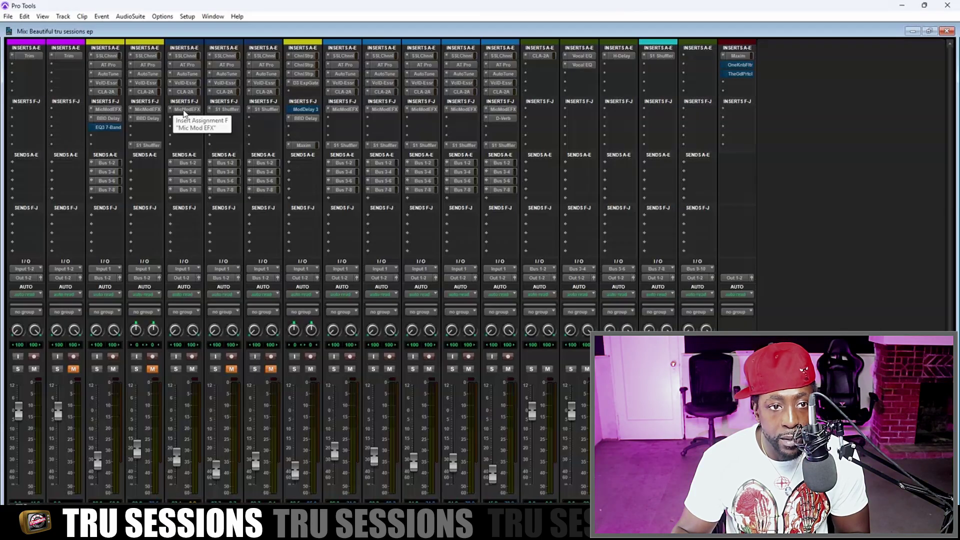
left_click(225, 110)
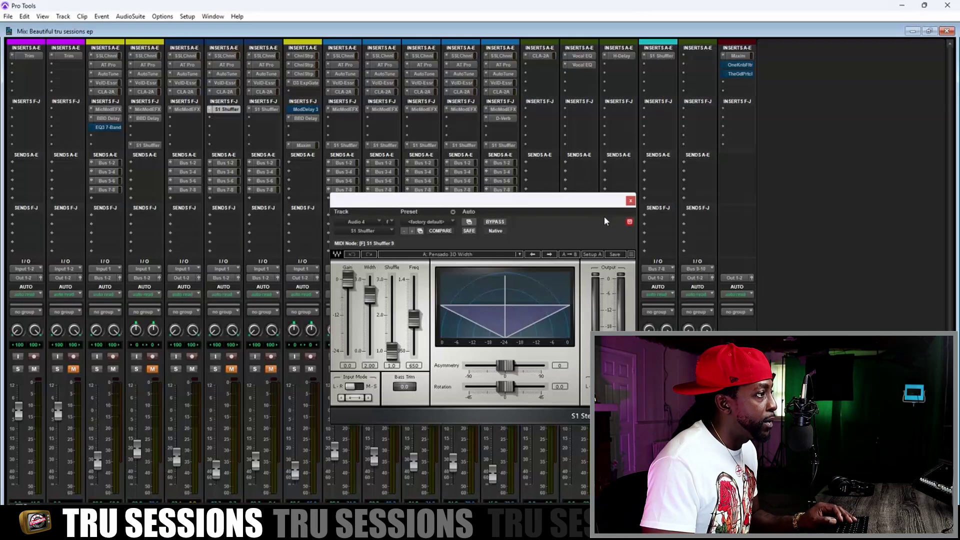
left_click(631, 201)
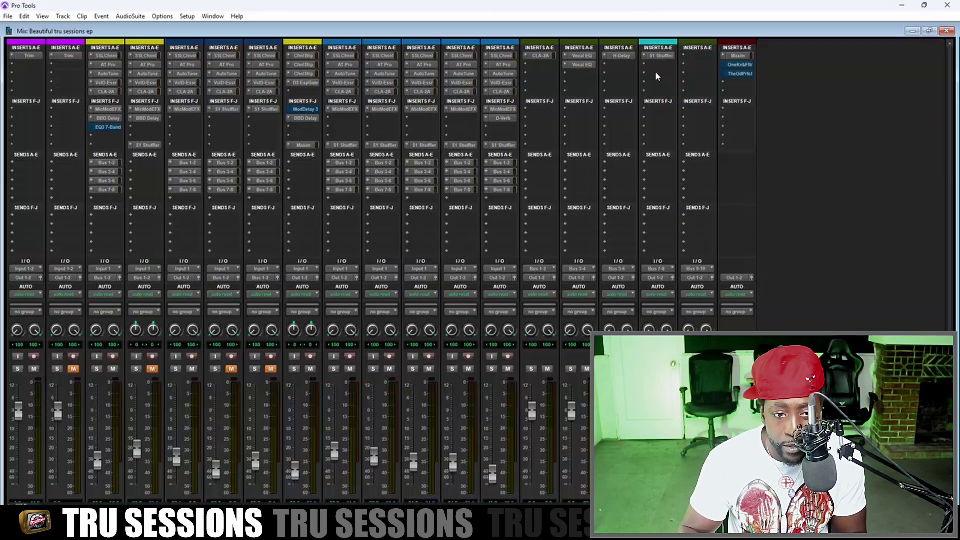
Step: Unmute Audio 4 and Audio 5, and mute Beautiful.dup1 again after checking the track arrangement
left_click(230, 370)
left_click(270, 369)
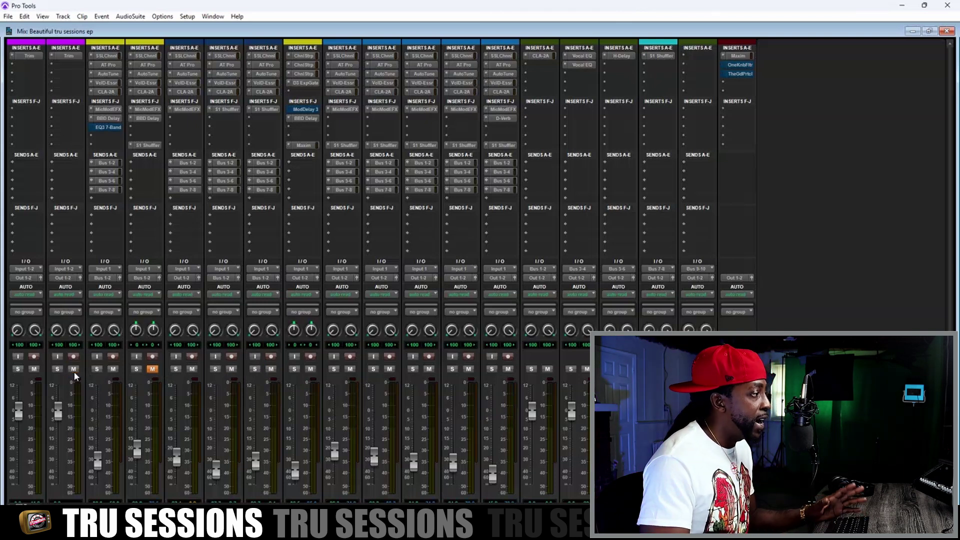
key("ctrl+equal")
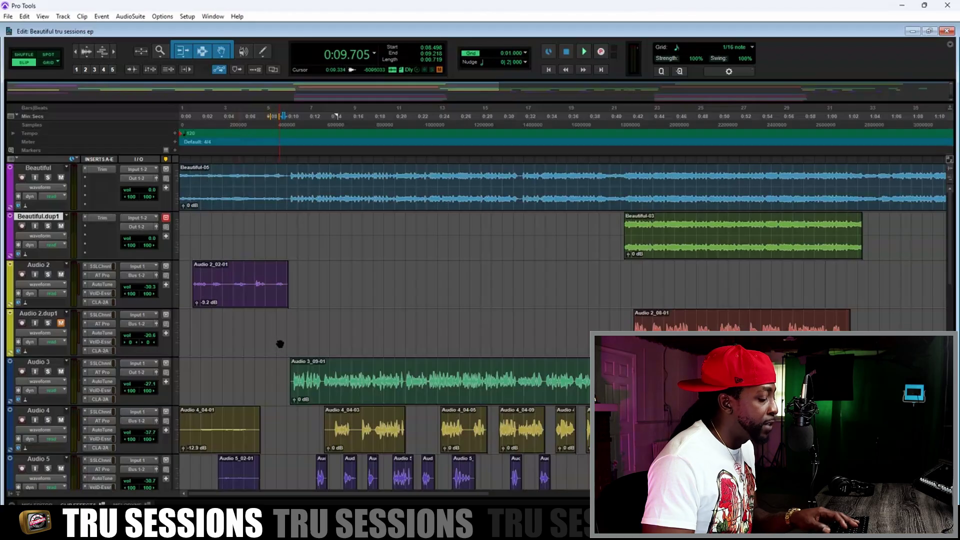
key("ctrl+equal")
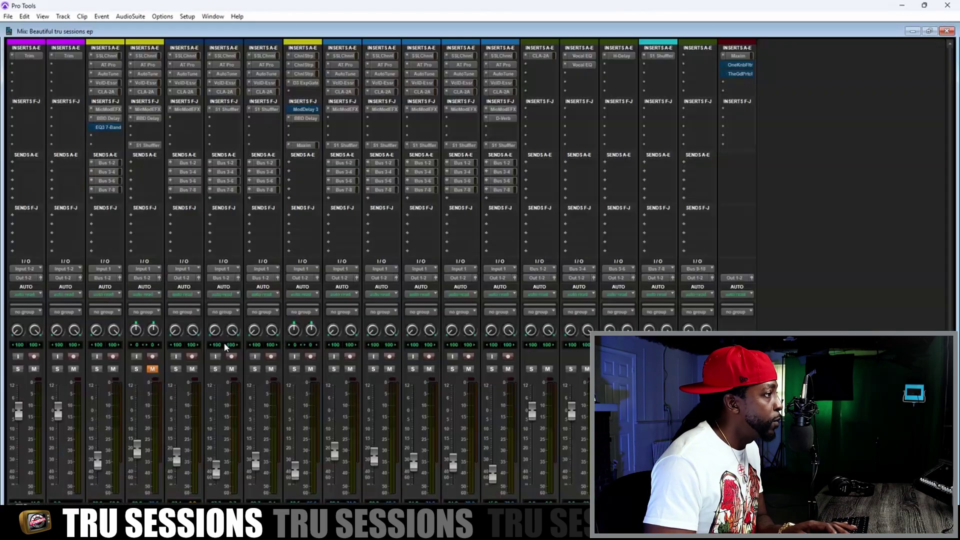
left_click(72, 370)
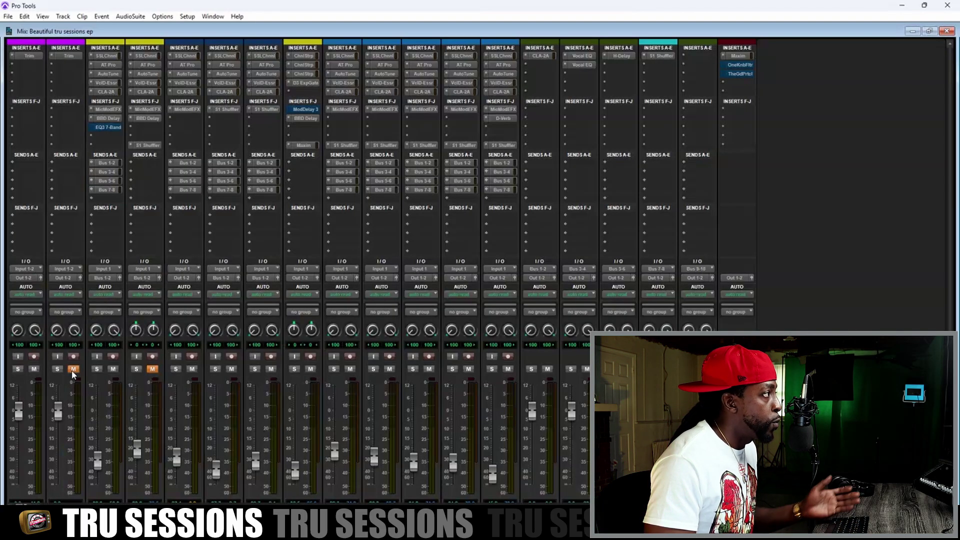
Step: Compare the CD Mastering (16bit) and Pop Radio Limiter presets of Maxim on Master 1, return to Pop Radio Limiter, and close the plug-in
left_click(738, 56)
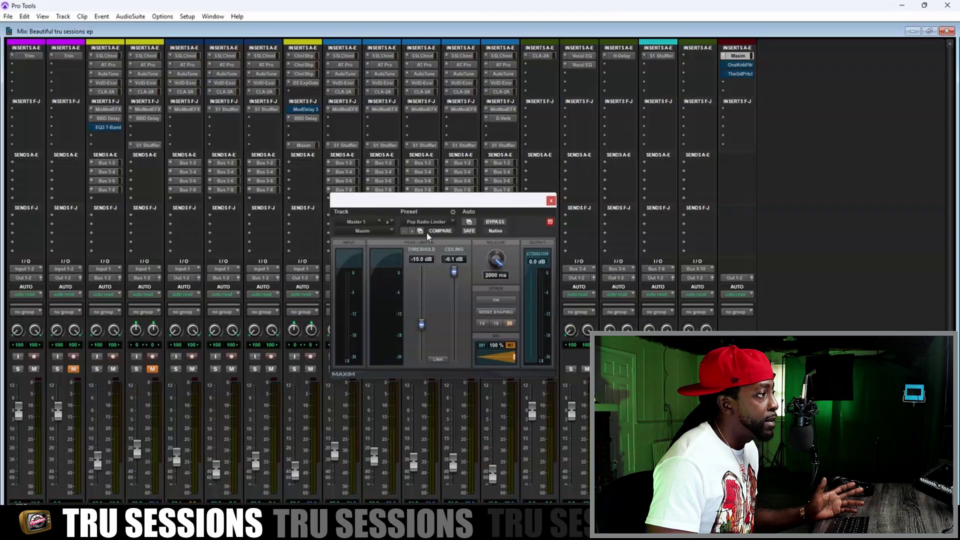
left_click(404, 231)
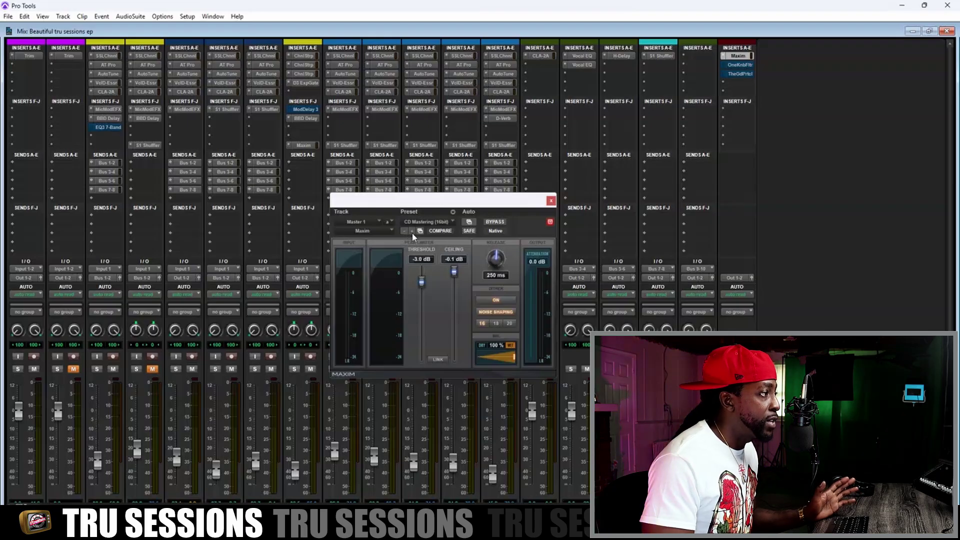
left_click(412, 232)
left_click(412, 232)
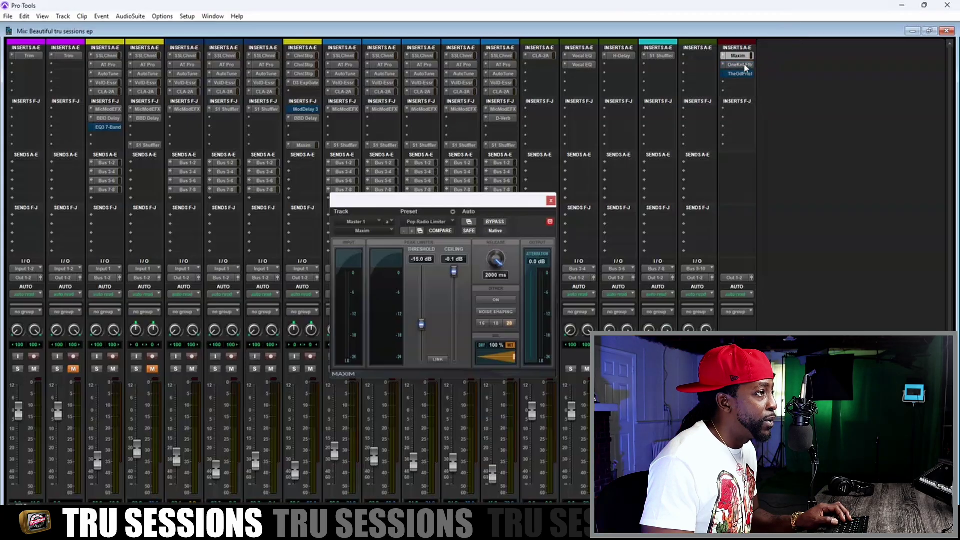
left_click(550, 202)
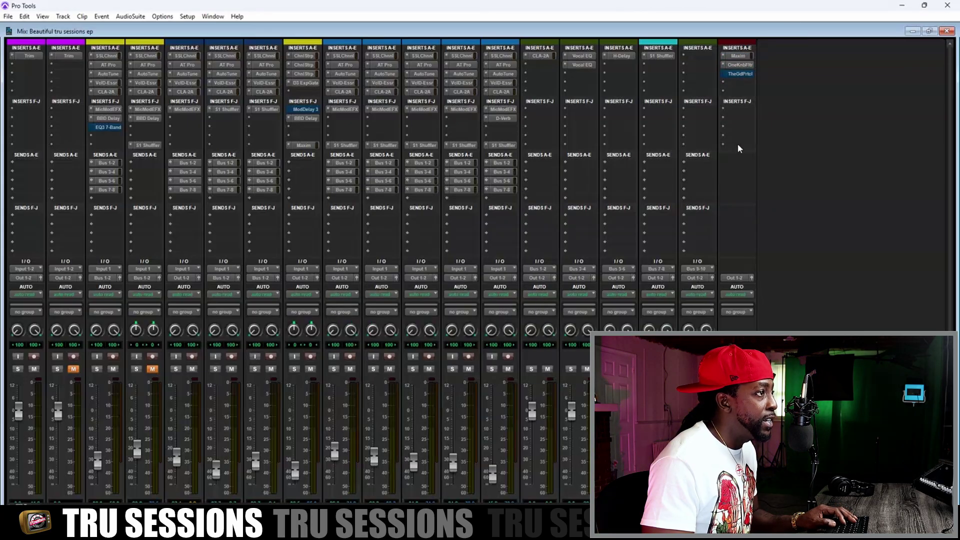
Step: Check the OneKnob Filter on Master 1, take The God Particle out of bypass, and open its window
left_click(752, 65)
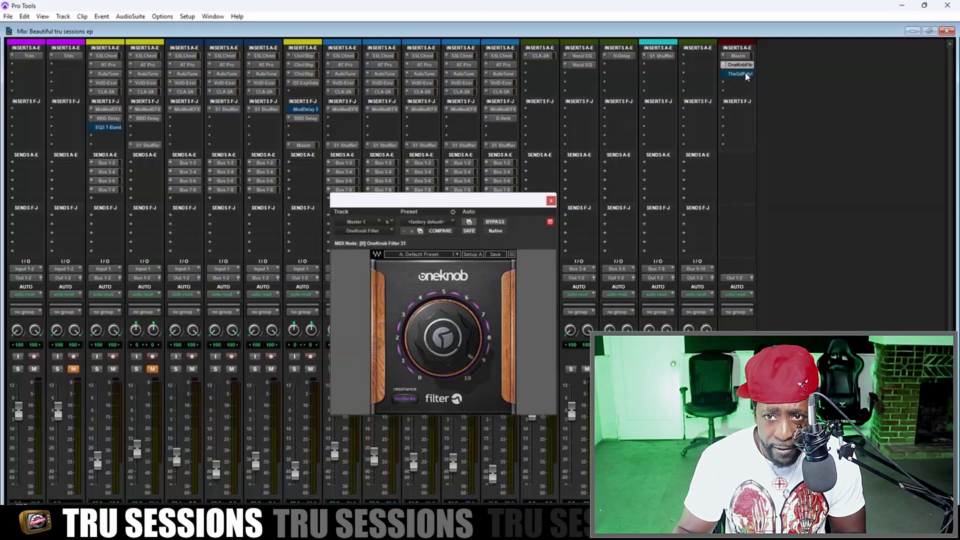
left_click(550, 201)
left_click(550, 202)
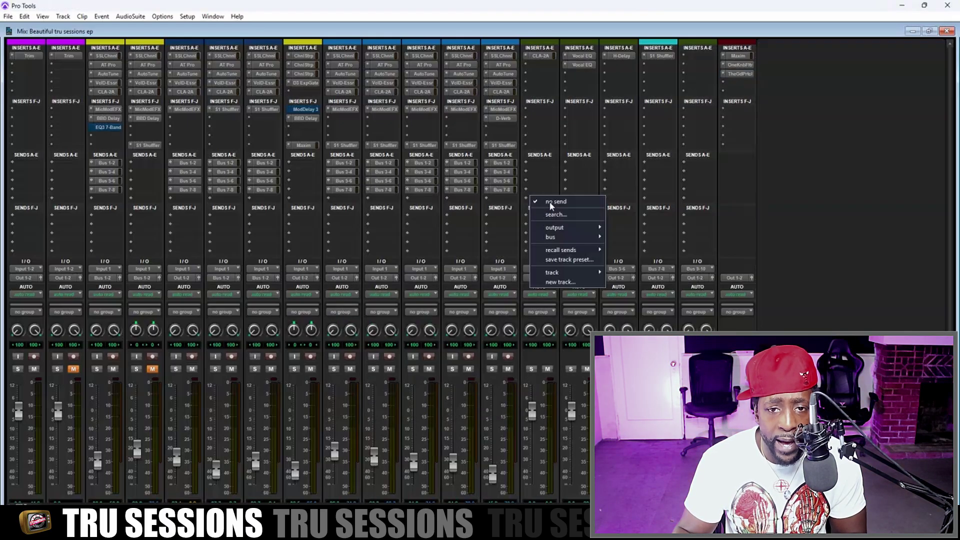
left_click(741, 74)
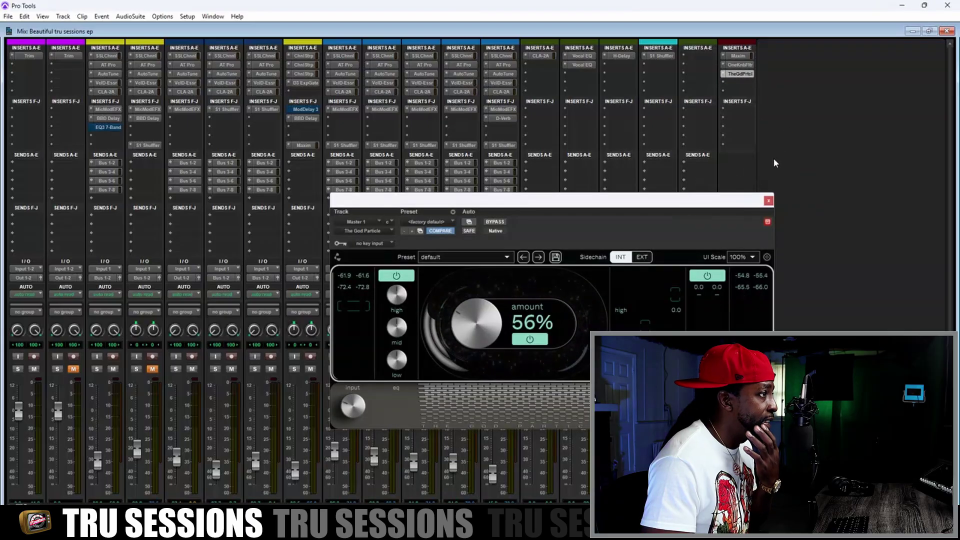
Step: Check the free insert slot below The God Particle on Master 1 without adding a plug-in, and close The God Particle window
left_click(725, 83)
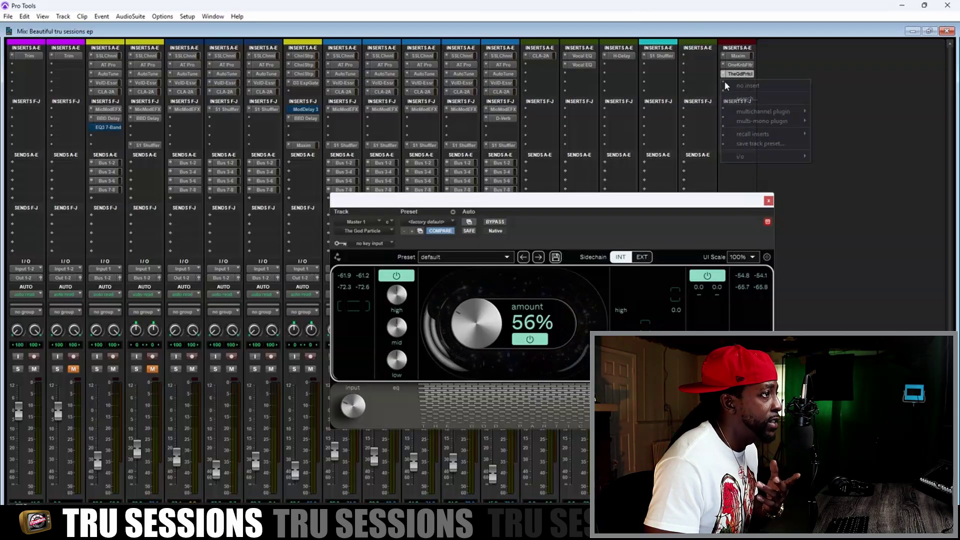
left_click(723, 35)
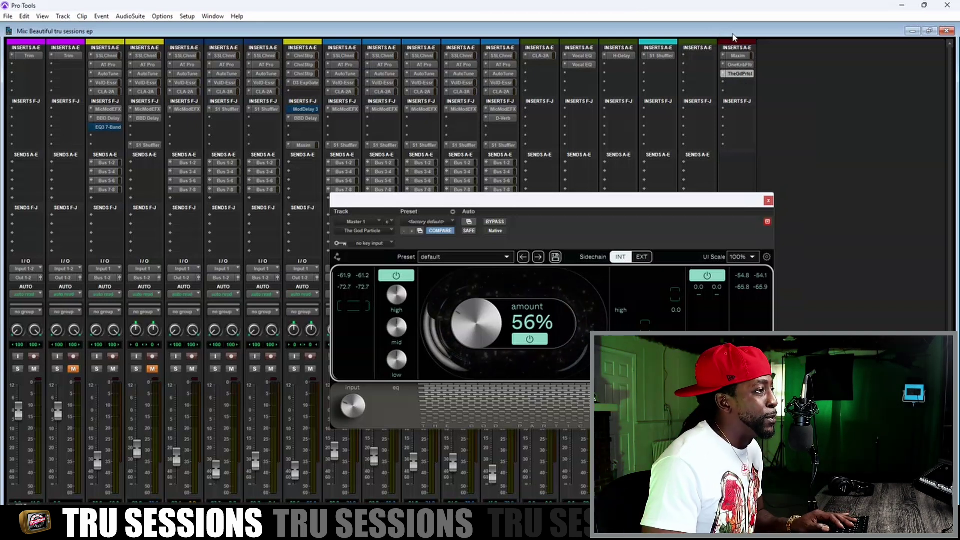
left_click(769, 200)
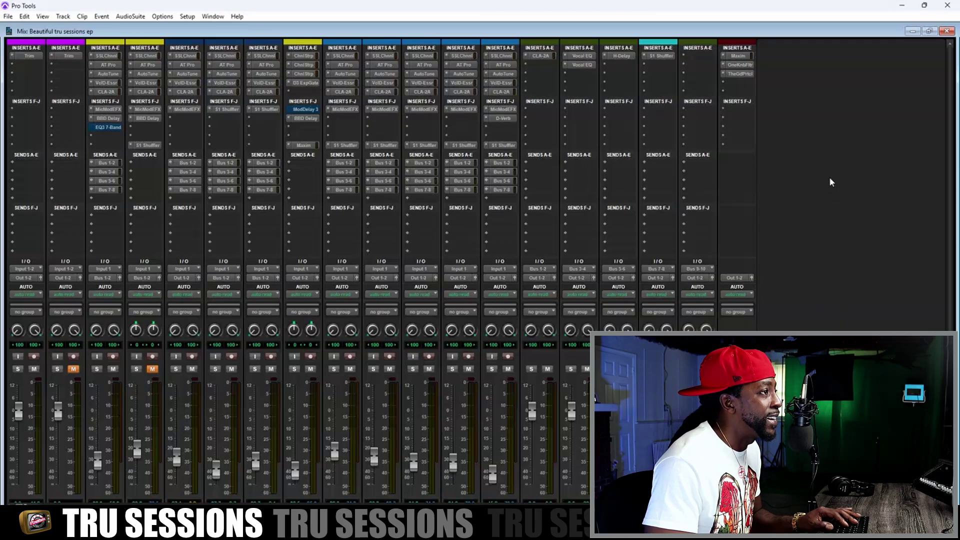
Step: Play the full mix in the Edit window and follow the verse clips on Audio 3, Audio 4 and Audio 5
key("ctrl+equal")
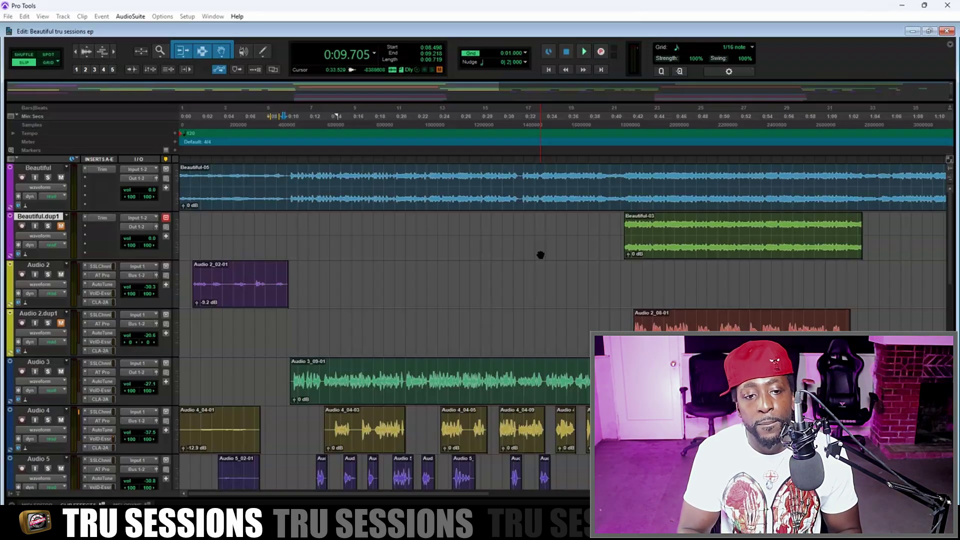
key("space")
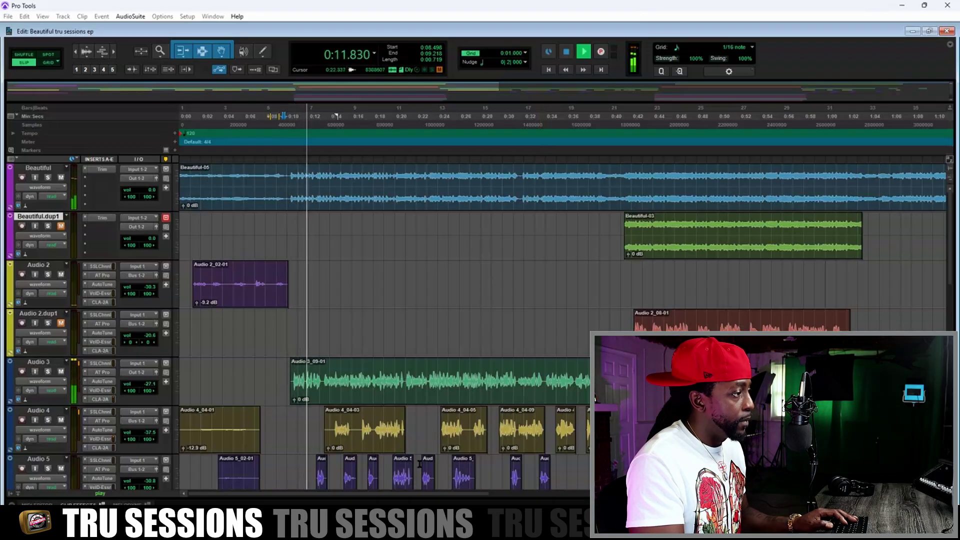
left_click_drag(378, 491, 394, 494)
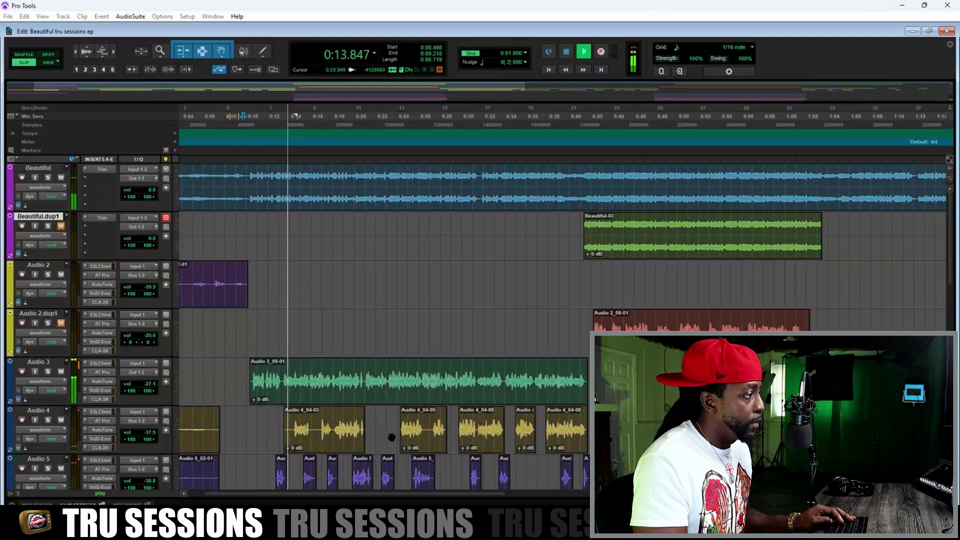
scroll(370, 418, "down", 1)
scroll(370, 419, "up", 3)
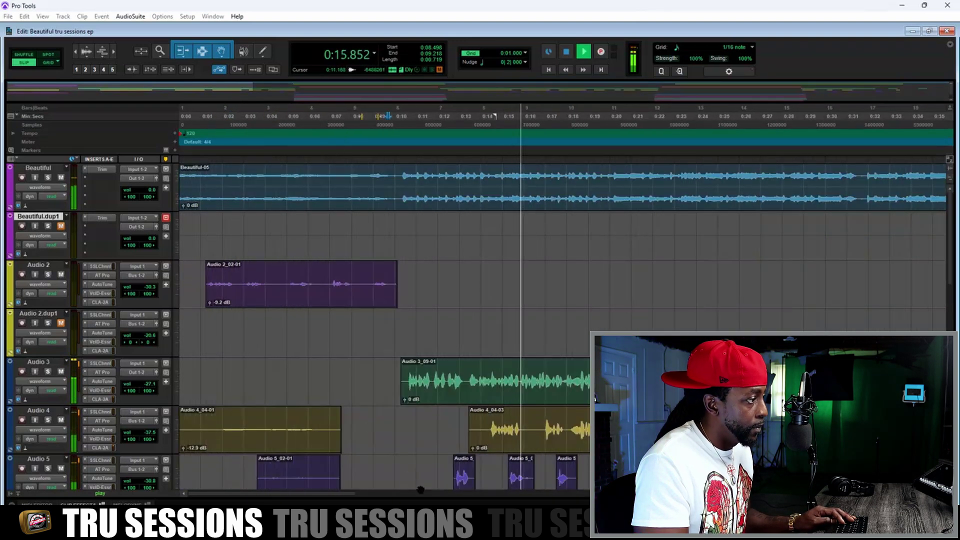
left_click_drag(345, 491, 389, 493)
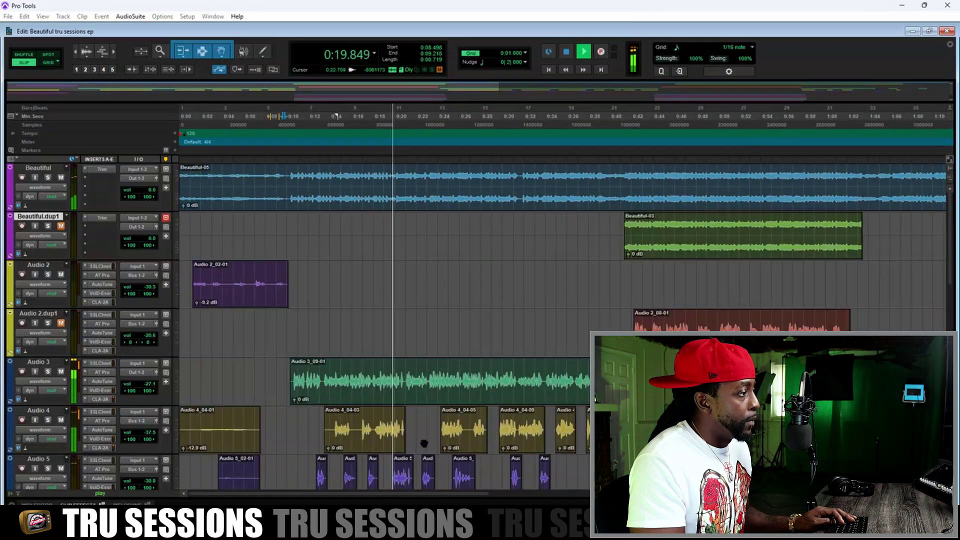
scroll(388, 491, "down", 1)
mouse_move(373, 489)
left_mouse_down()
mouse_move(395, 490)
mouse_move(380, 493)
left_mouse_up()
scroll(427, 463, "up", 1)
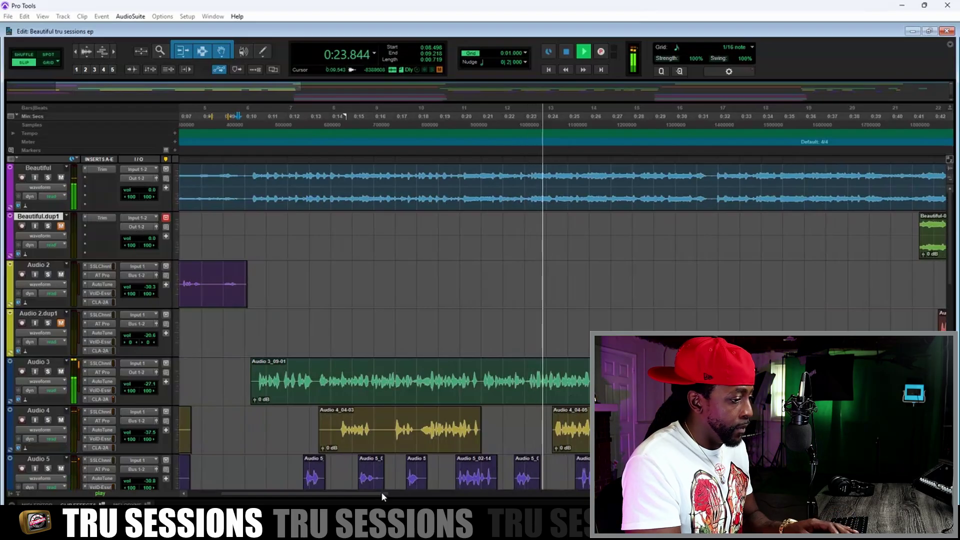
Step: Check the channel meters in the Mix window during playback, and follow the arrangement into the Beautiful-03 and Audio 2_08-01 clips
key("ctrl+equal")
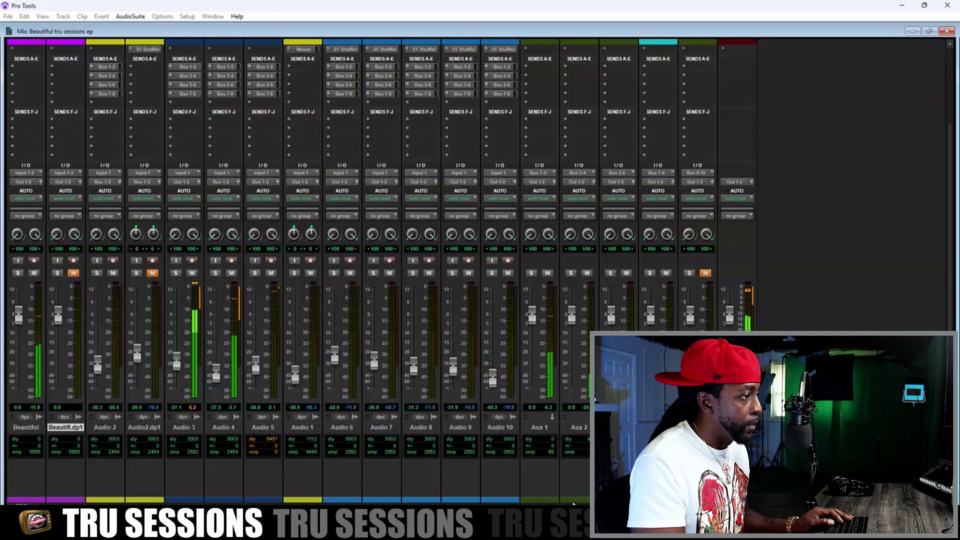
key("ctrl+equal")
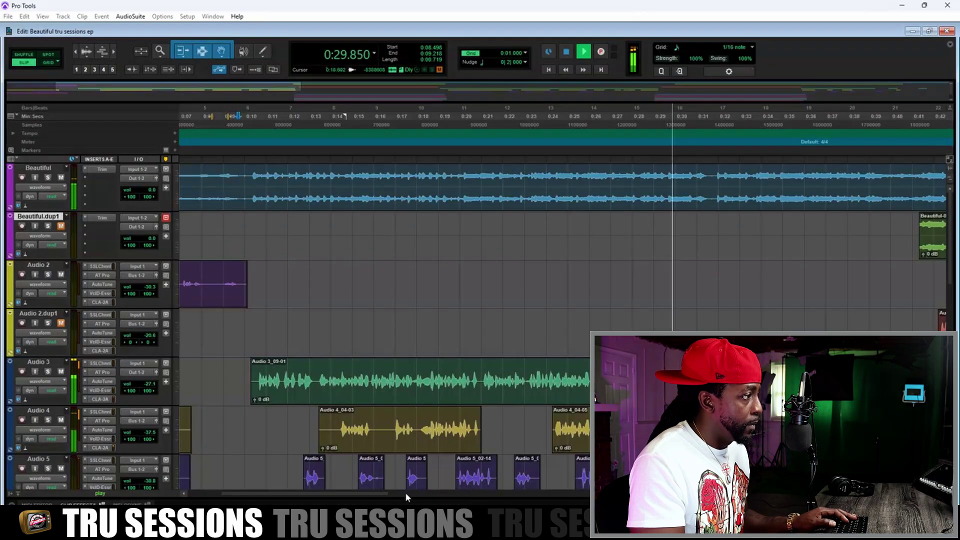
left_click_drag(380, 491, 461, 490)
left_click_drag(469, 494, 479, 494)
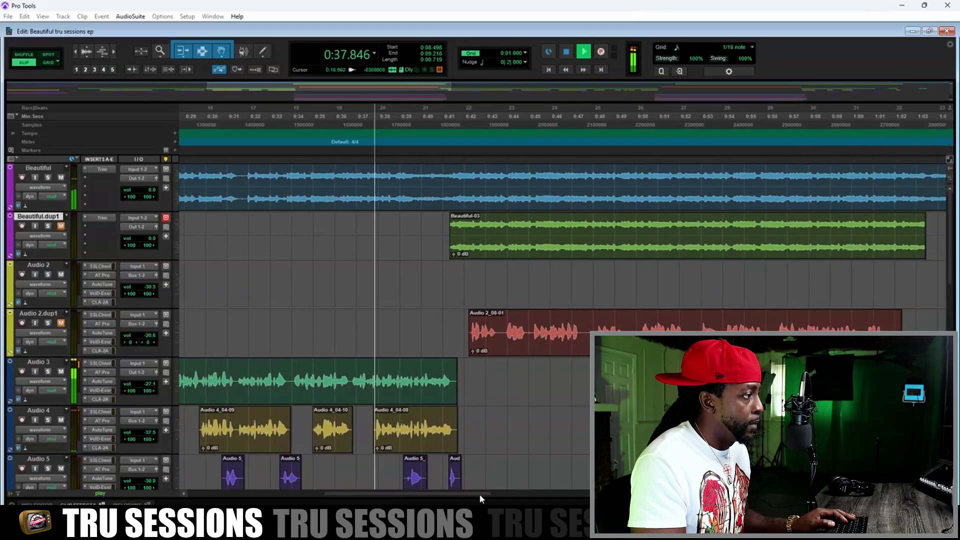
key("r")
key("t")
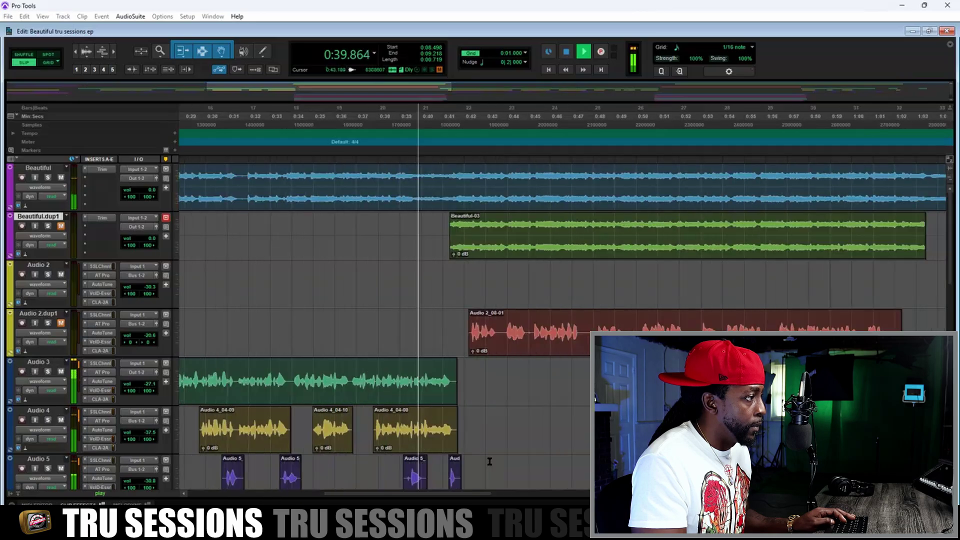
left_click_drag(461, 490, 476, 488)
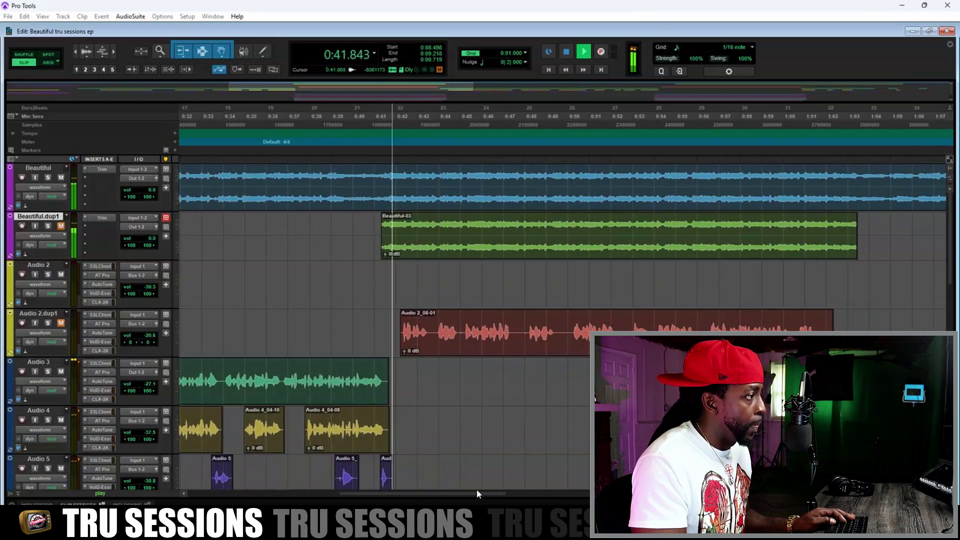
key("r")
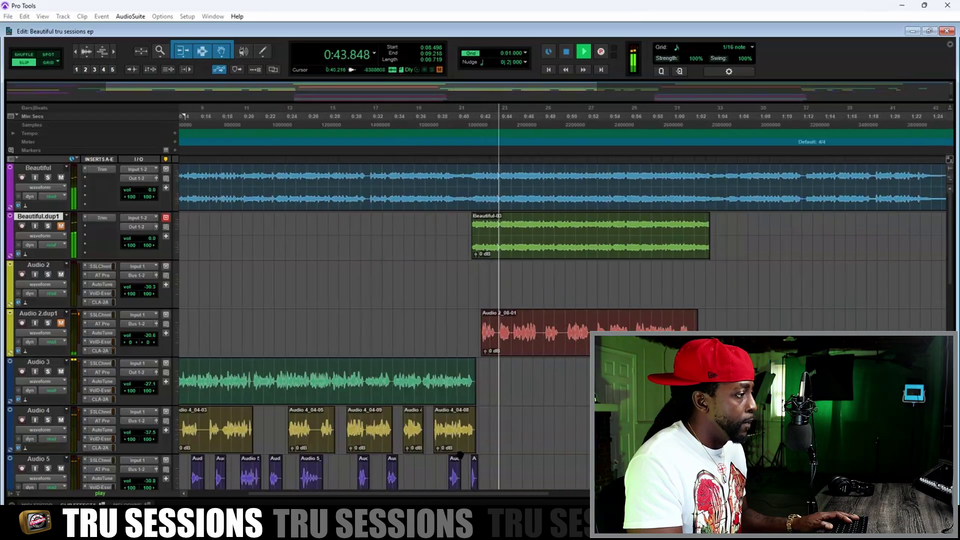